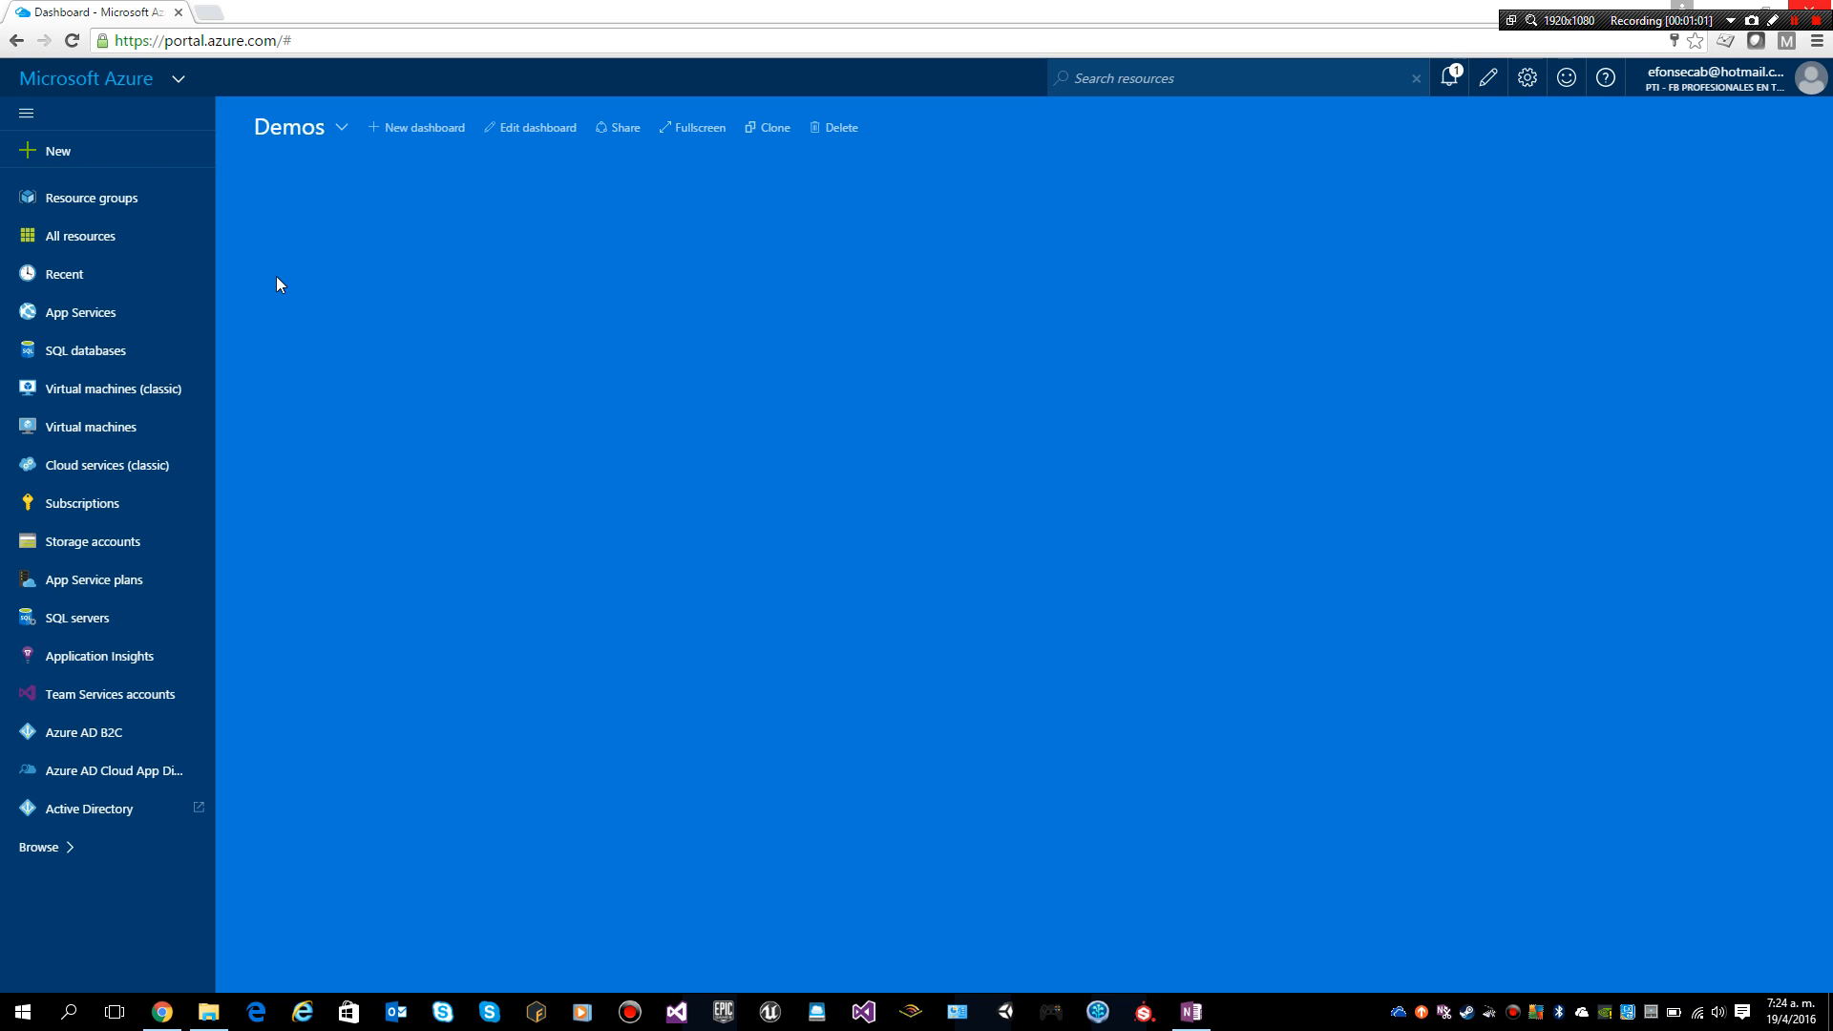
Step: Search the full Marketplace for 'moodle' to list the AppDirect, Bitnami and Cognosys offerings
left_click(49, 153)
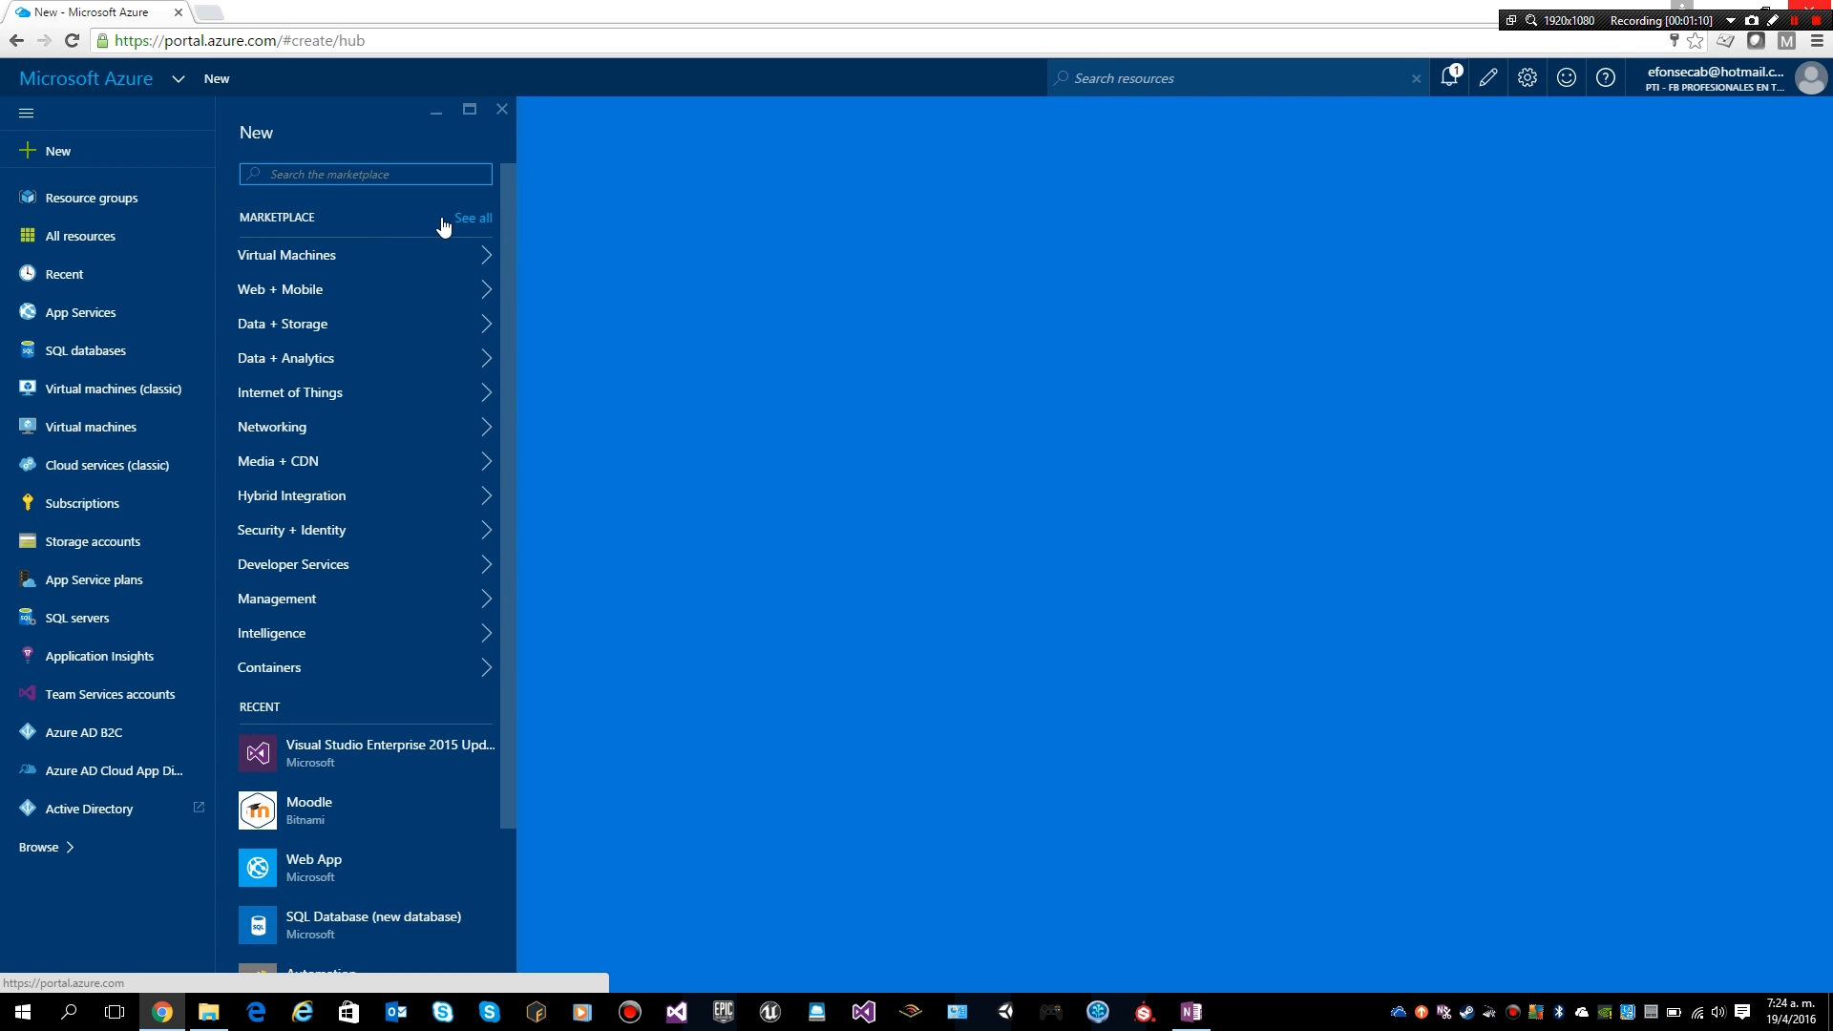
left_click(471, 221)
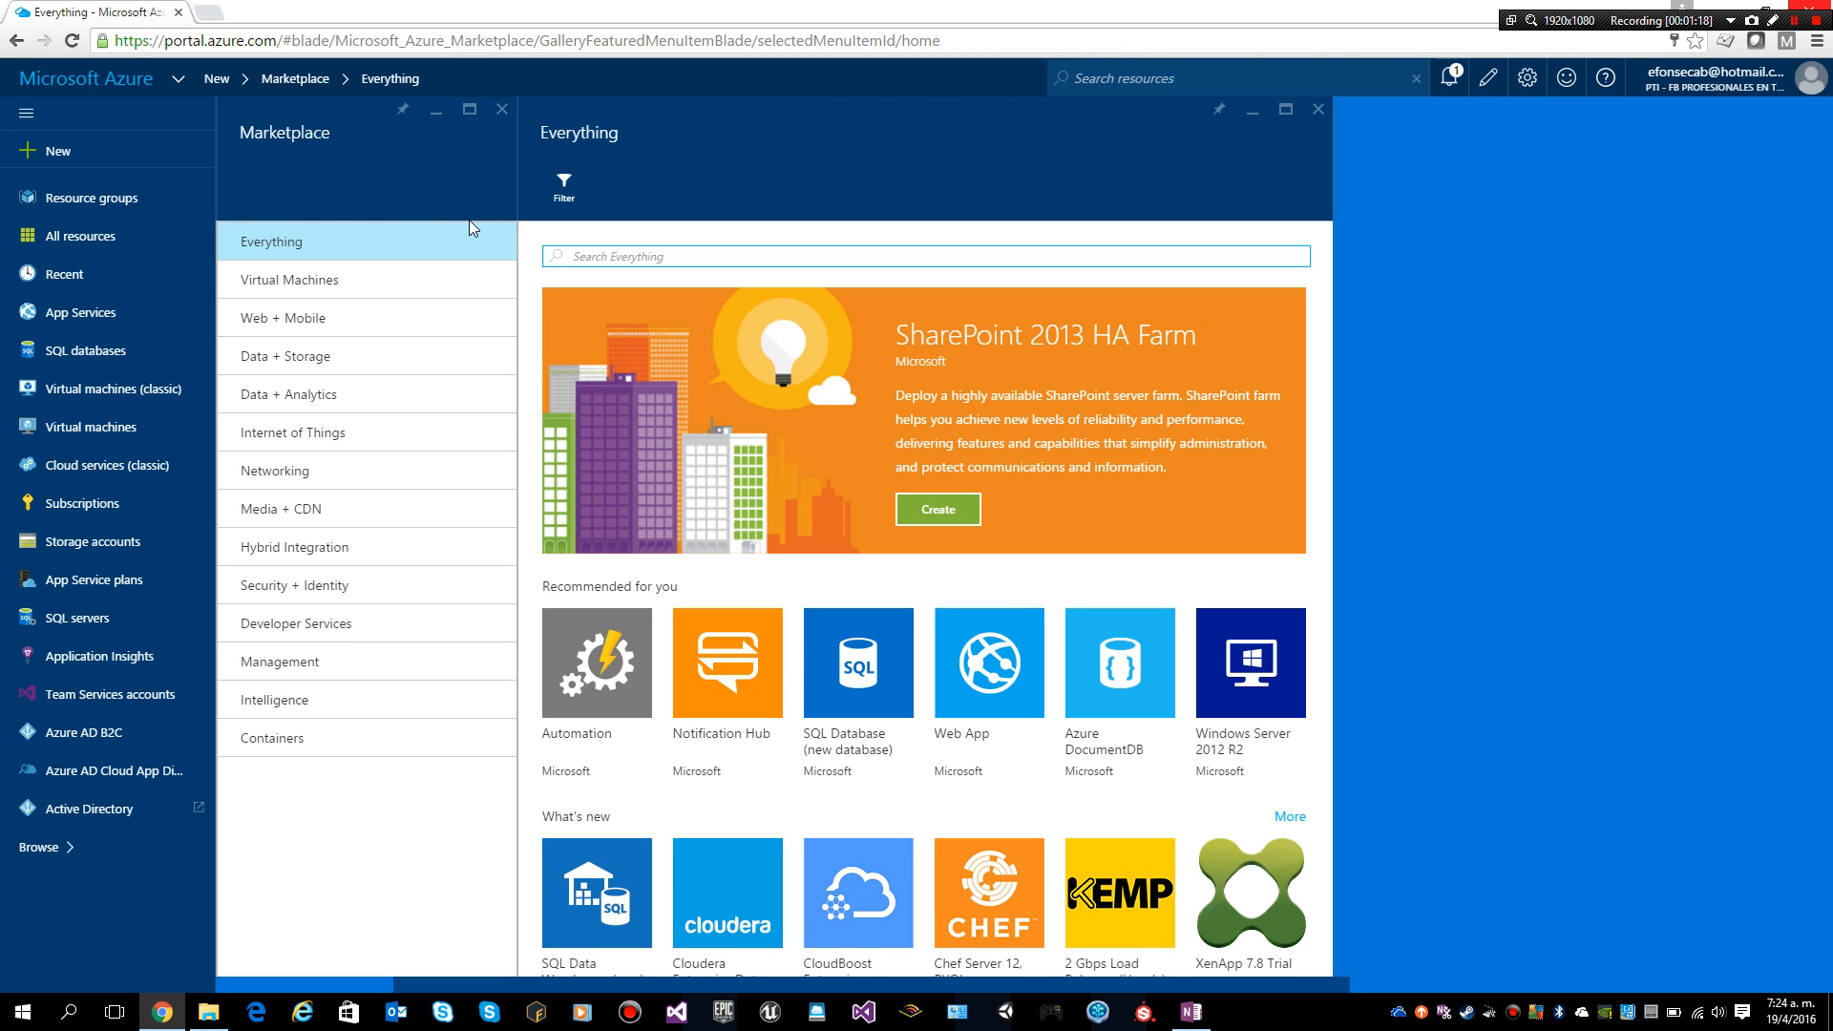
type("moodle")
key("Return")
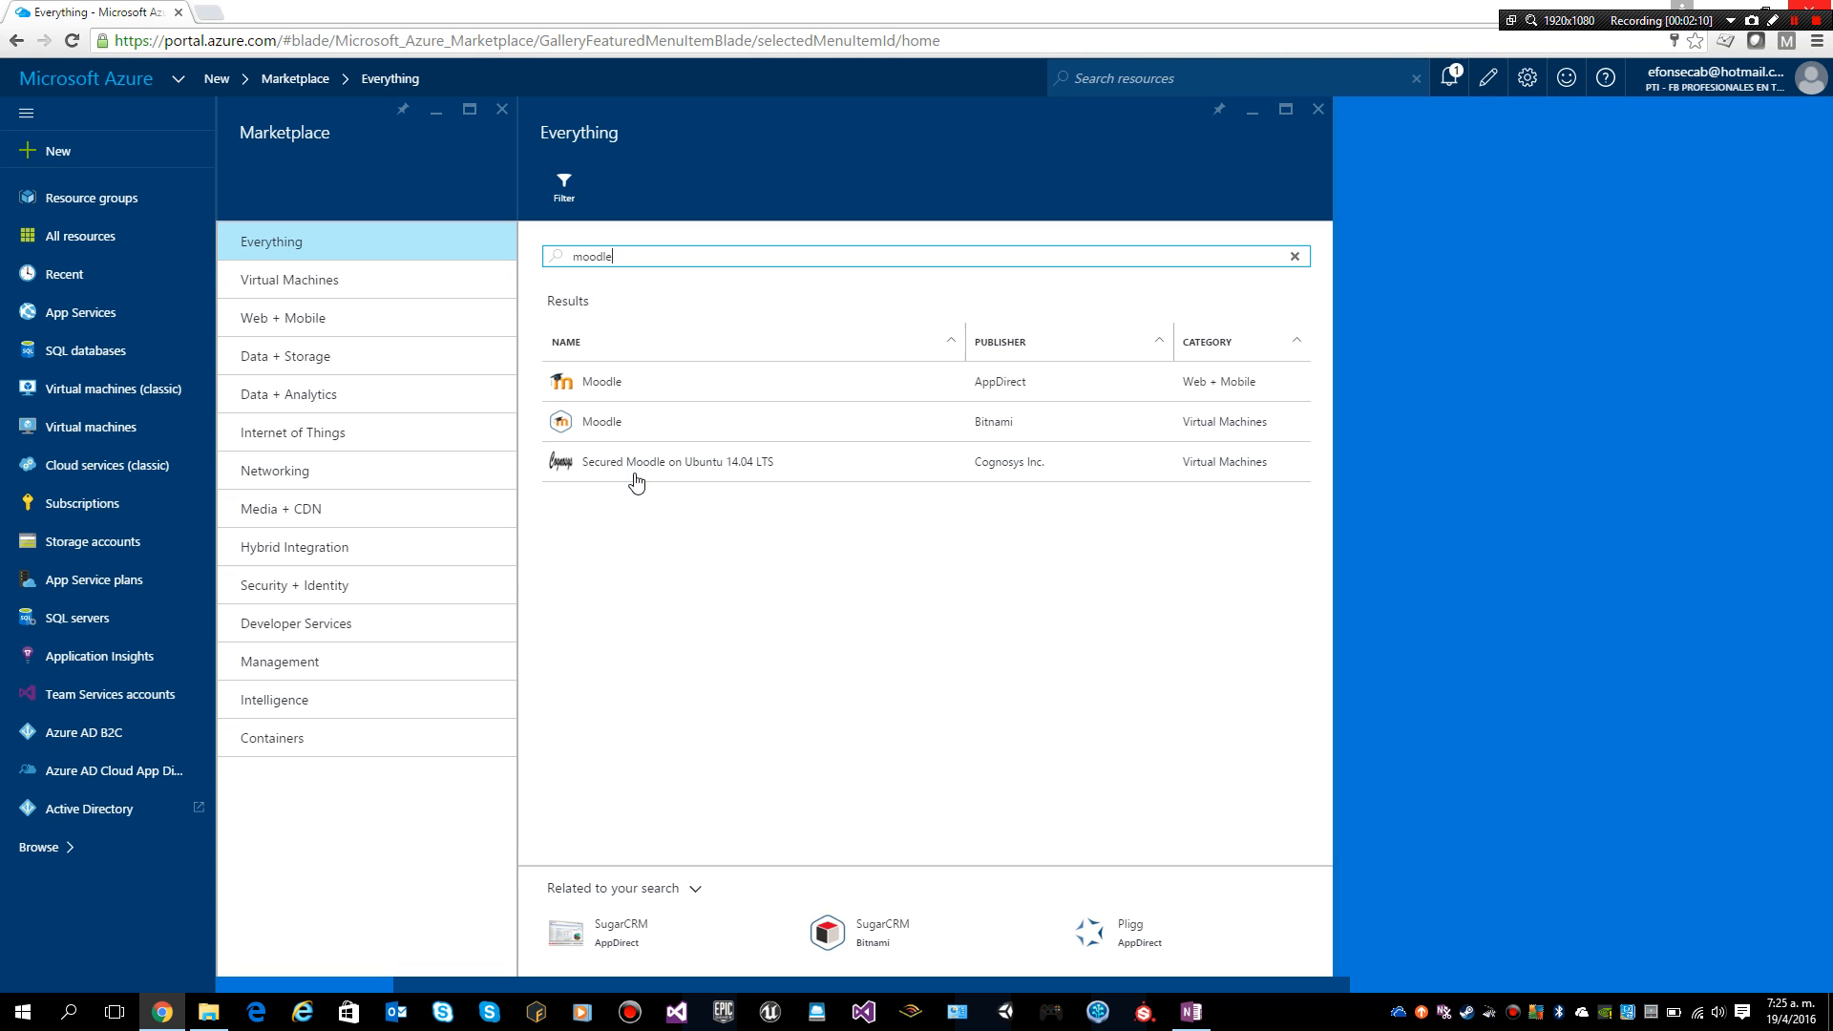
Step: Choose the Bitnami Moodle offering and start its Create virtual machine wizard
left_click(600, 424)
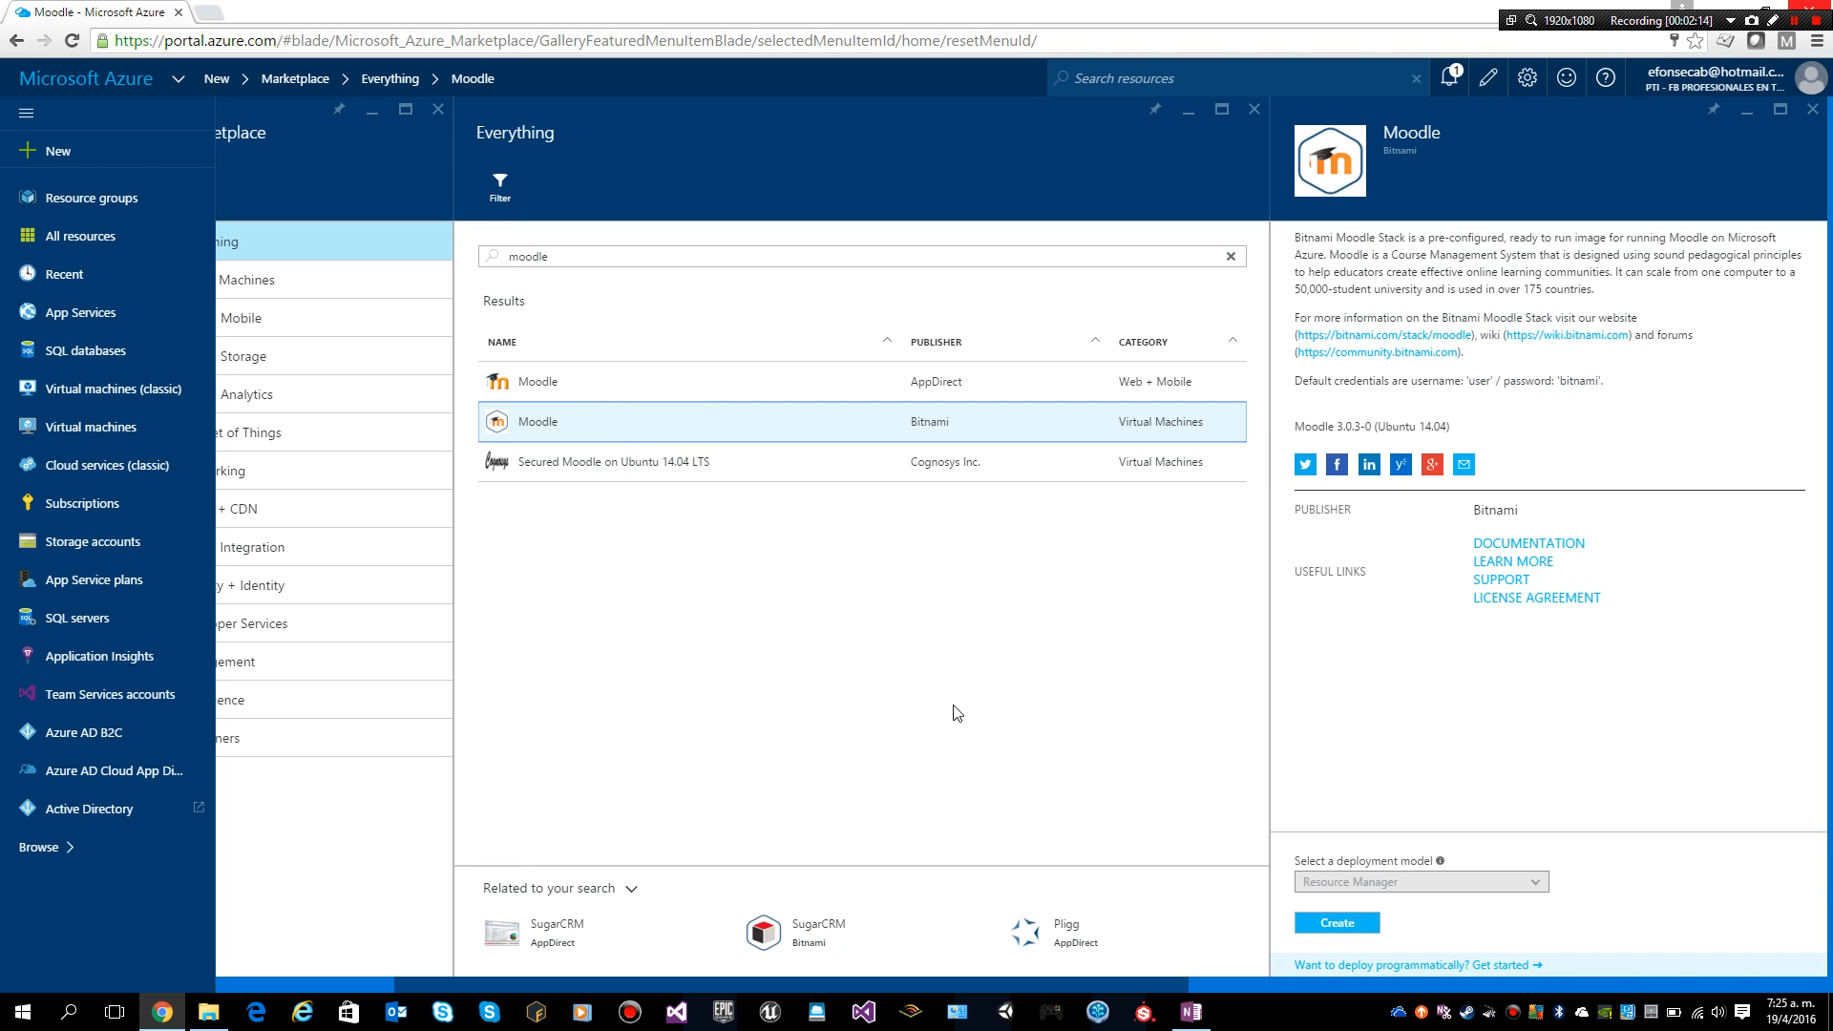
left_click(1342, 930)
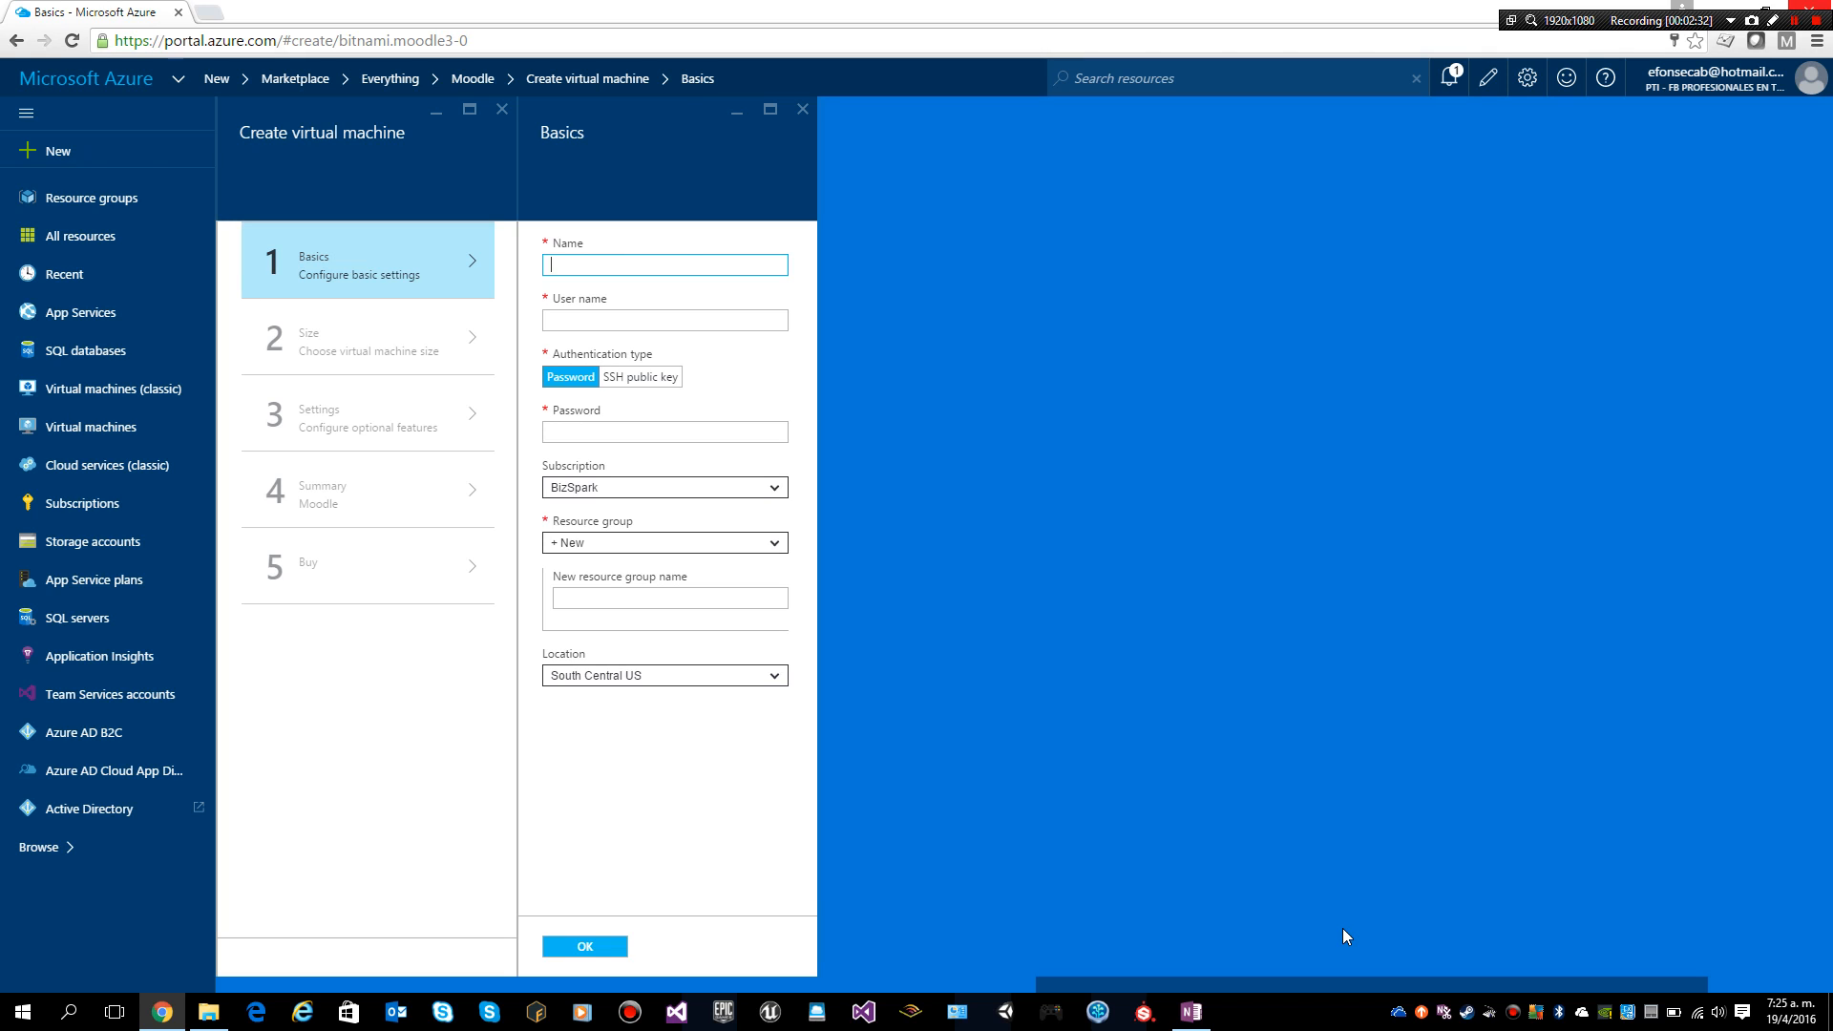
Step: Enter vmmoodle16 as the VM name and fill in the administrator user name
type("vmmoodle16")
key("Tab")
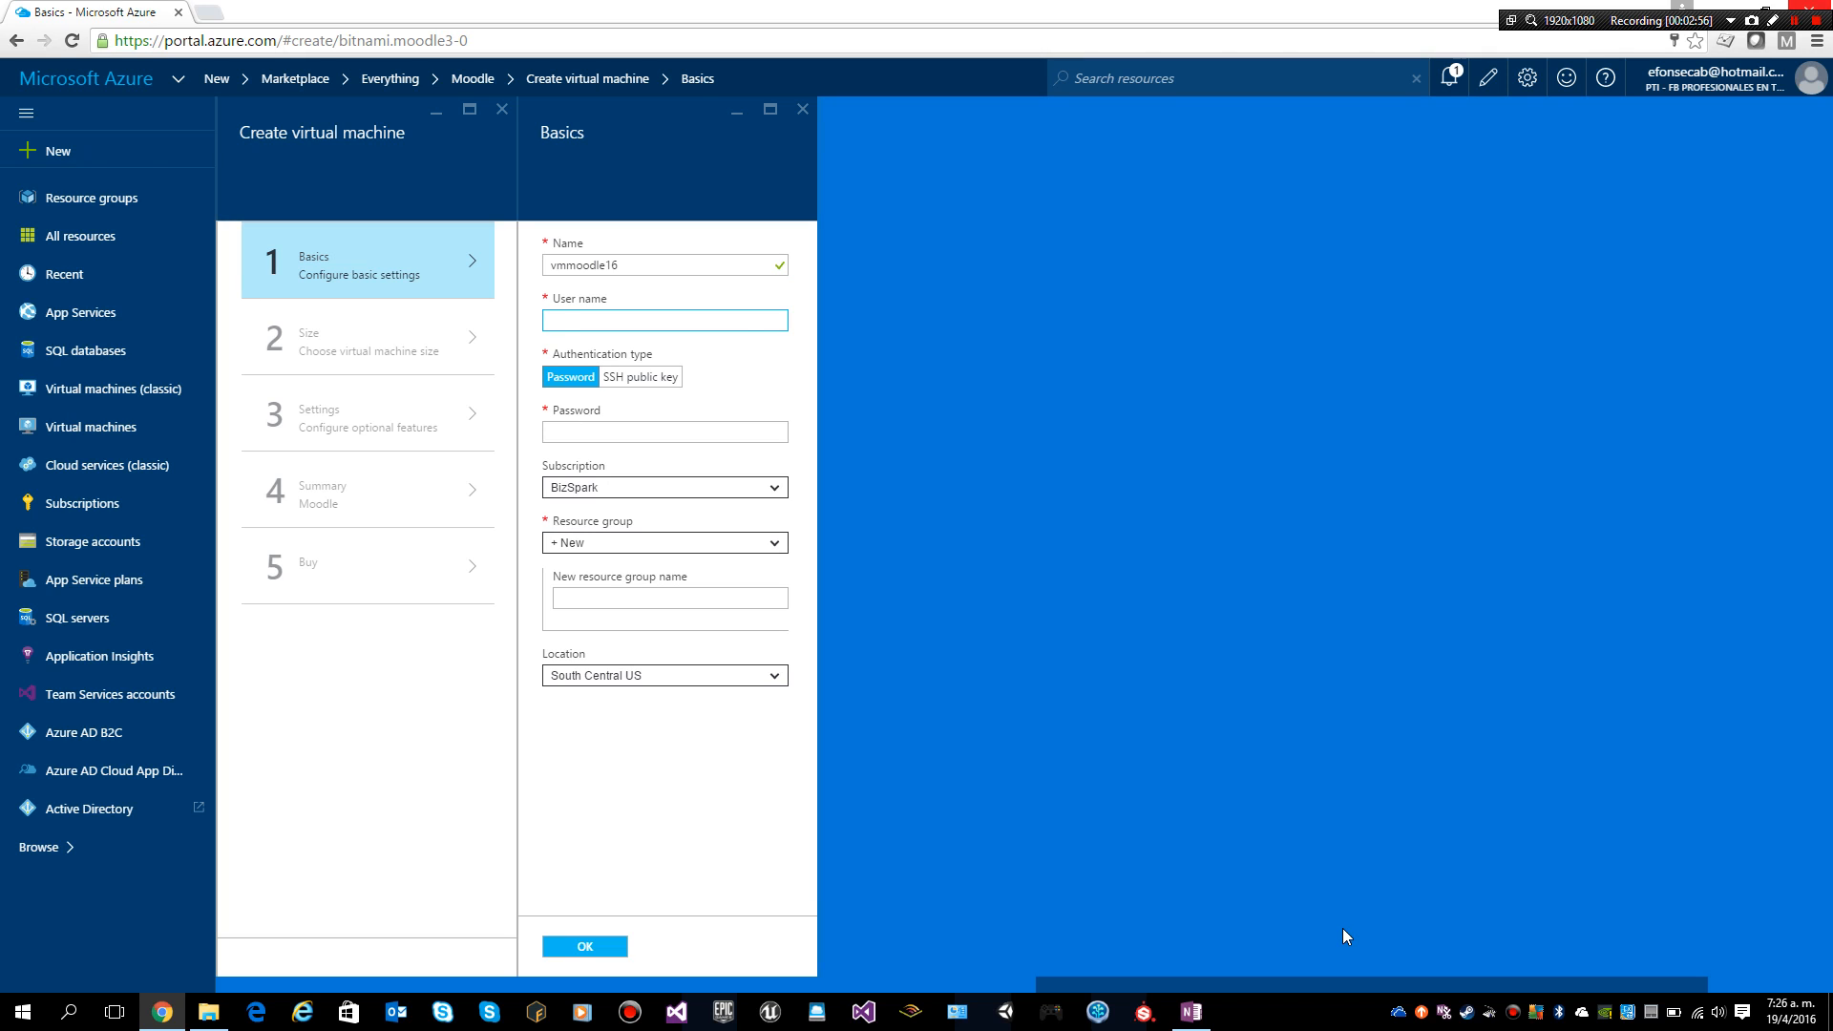
type("demoUser")
key("Tab")
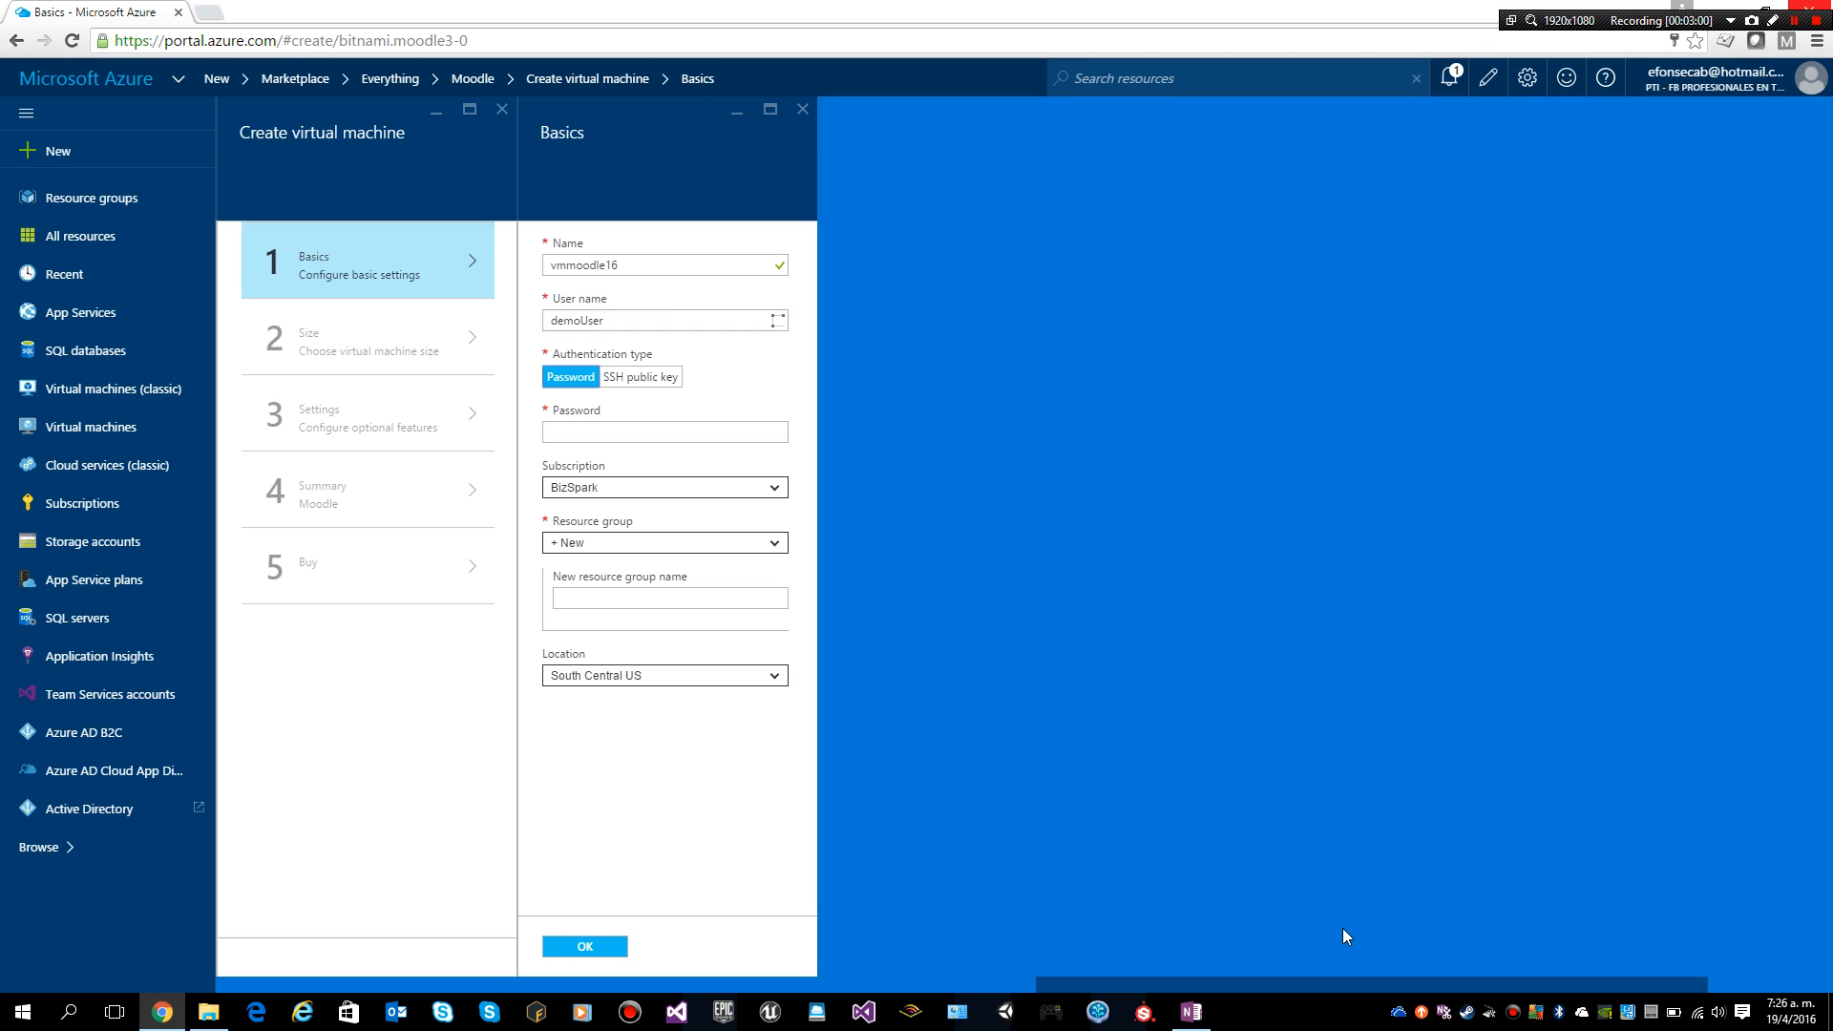
Step: Enter the administrator account password in the Password field
left_click(638, 437)
type("Demo••••")
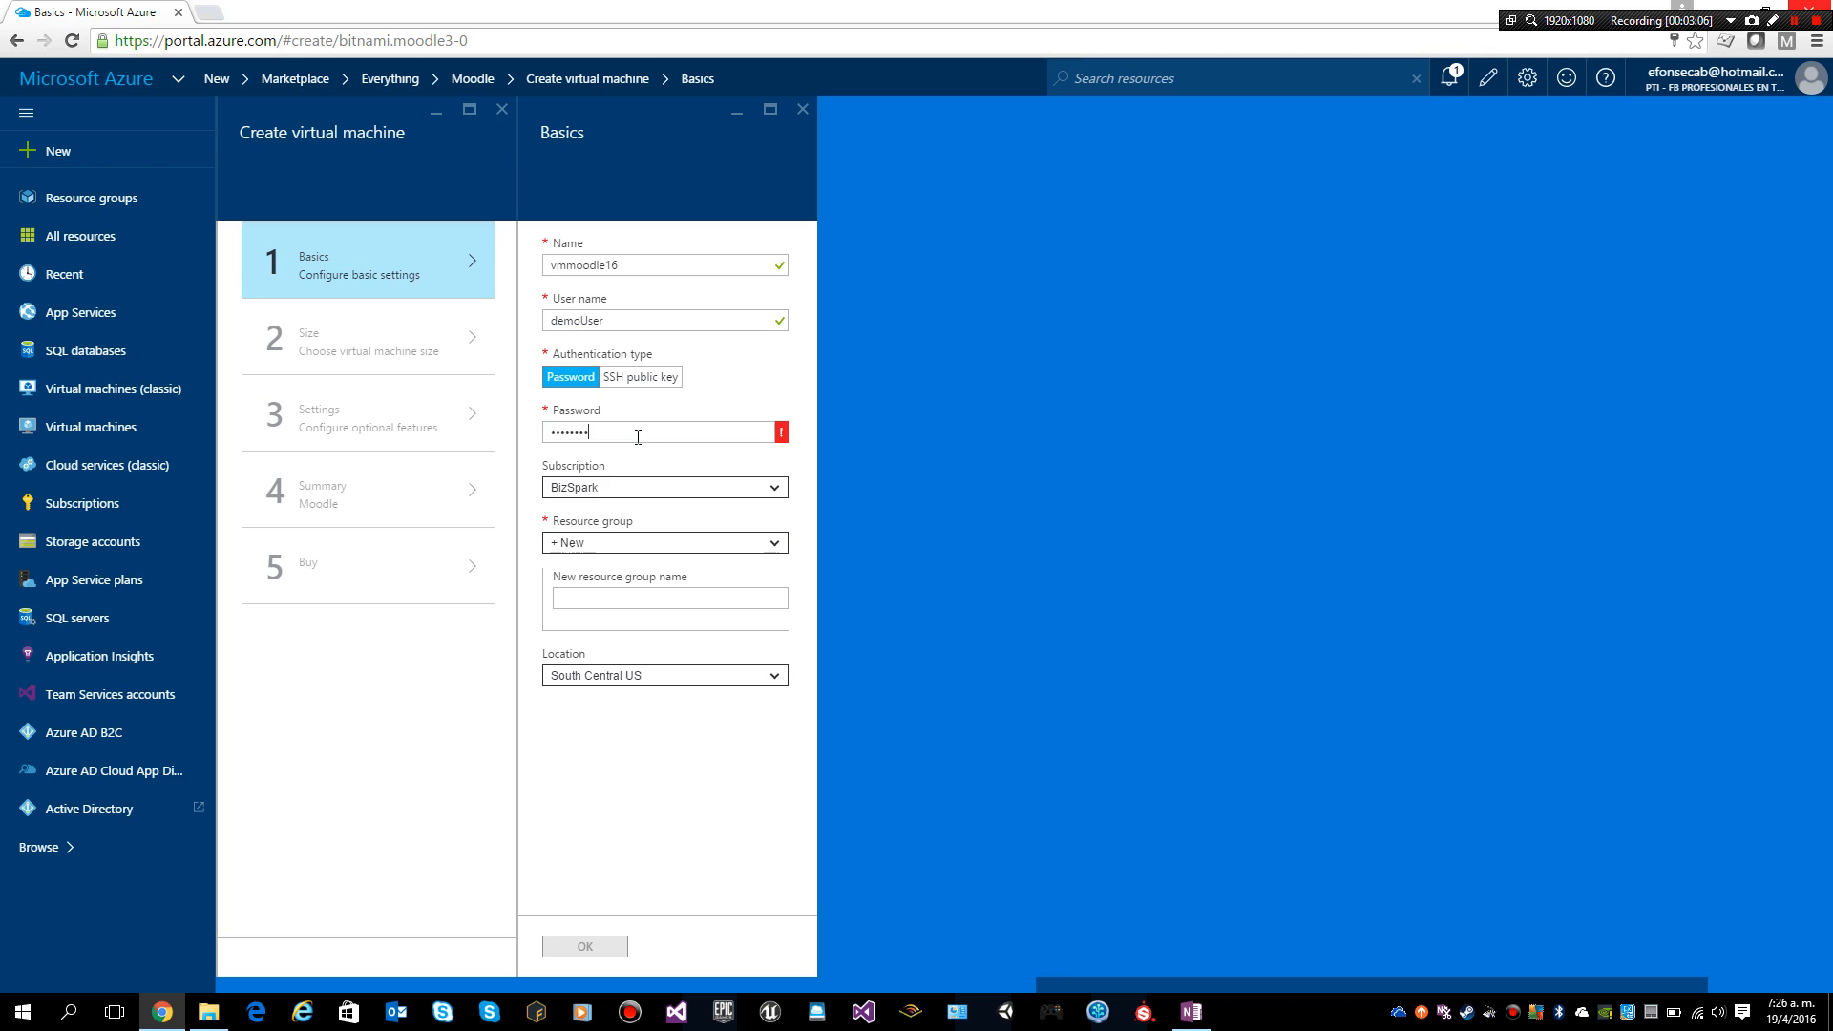
type("••••")
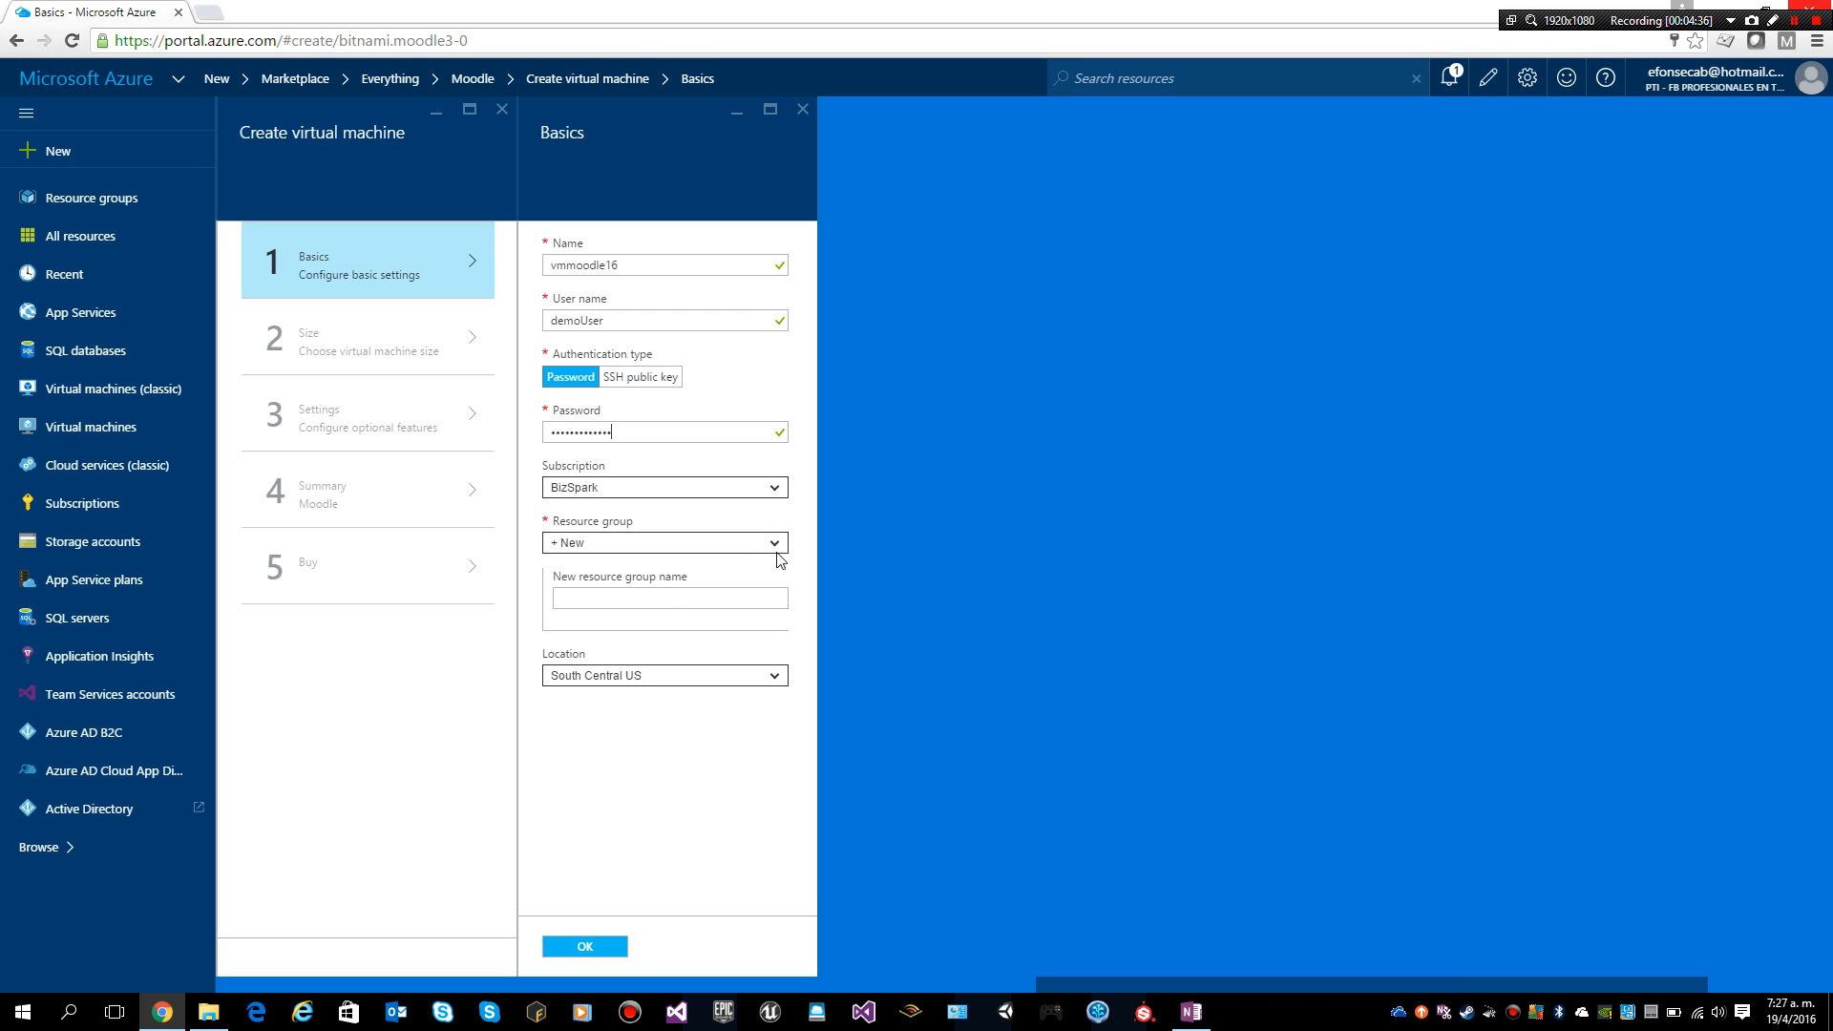
Step: Enter RG-Moodle as the new resource group name and leave the location at South Central US
left_click(678, 591)
type("RG-")
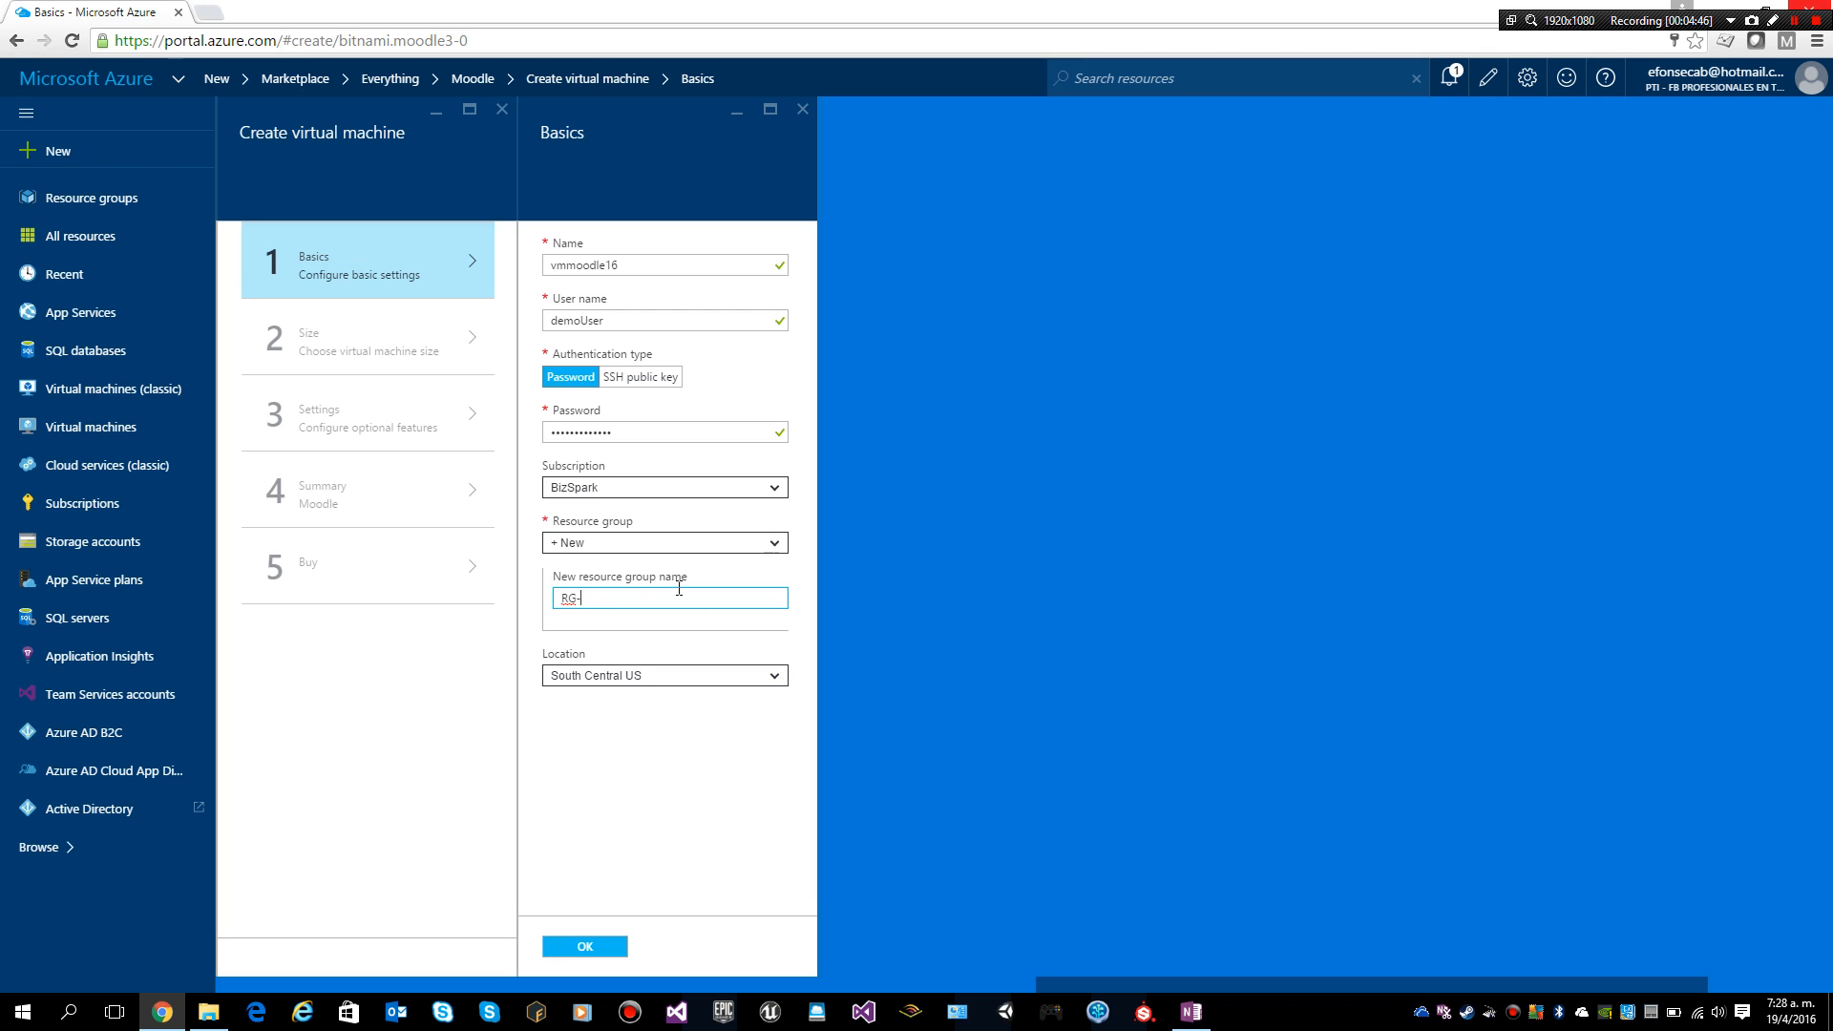
type("Moodle")
left_click(671, 676)
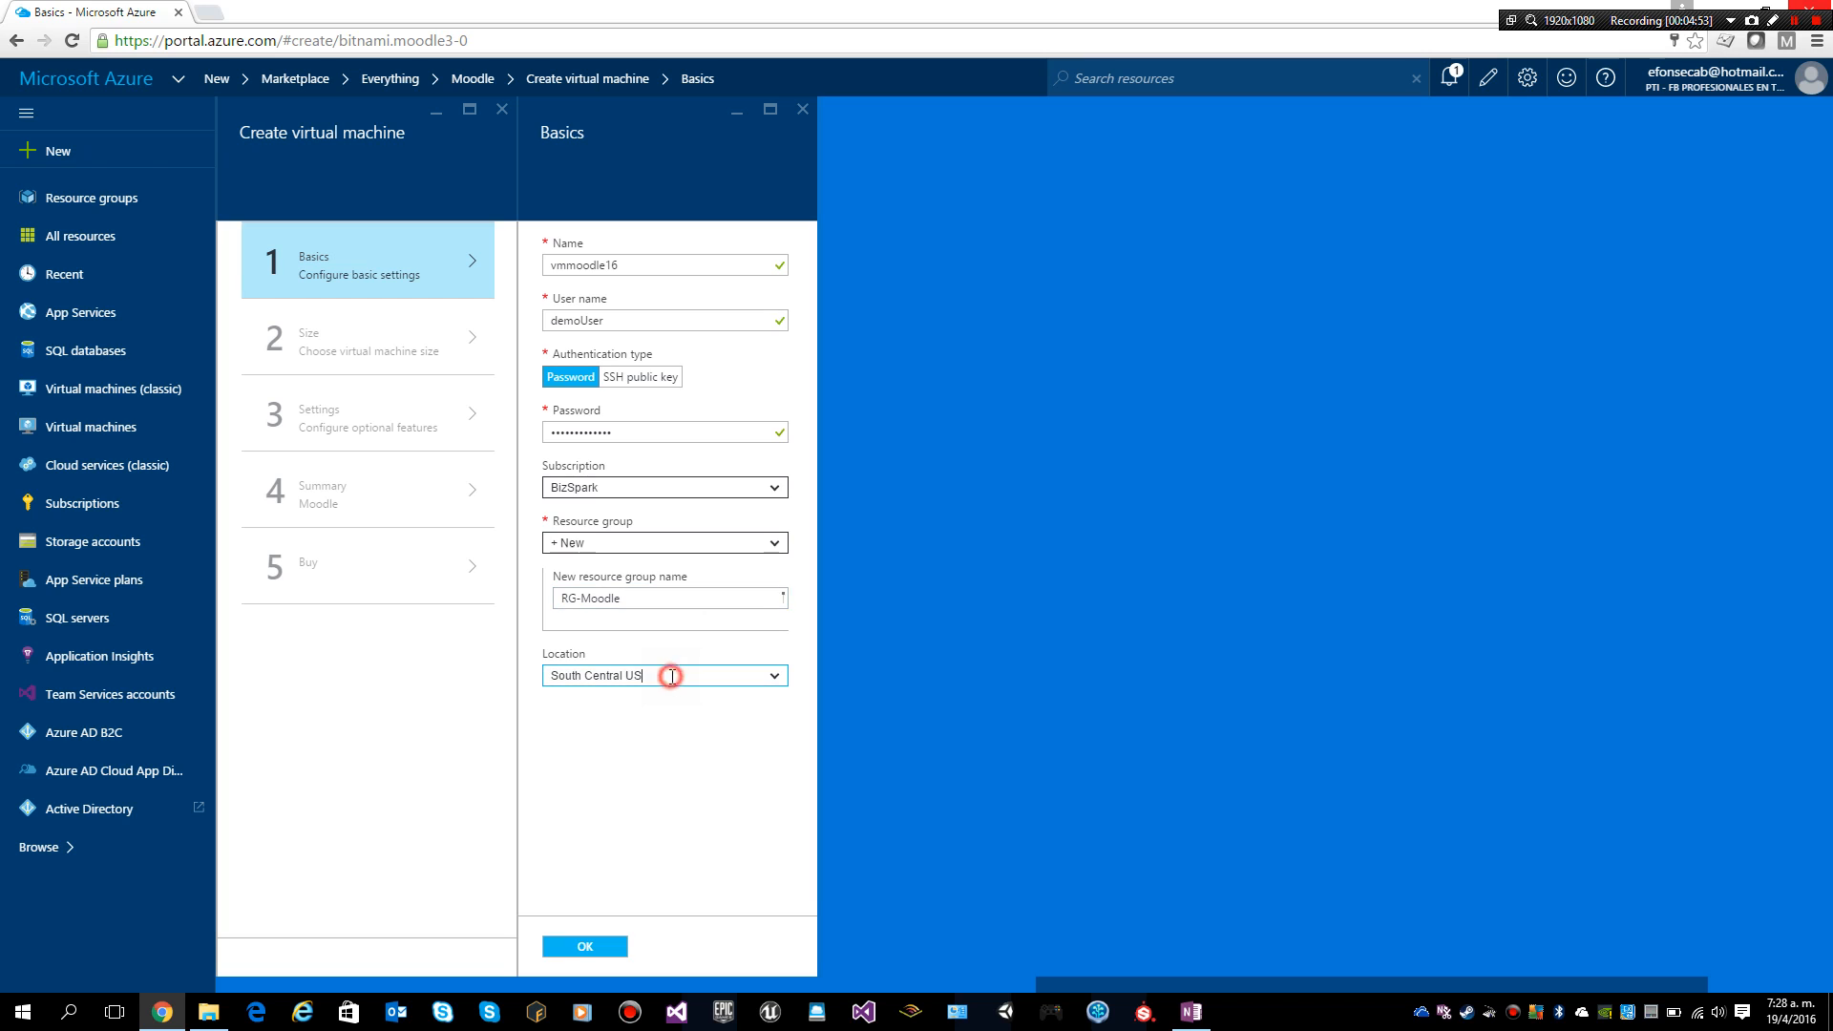
left_click(774, 676)
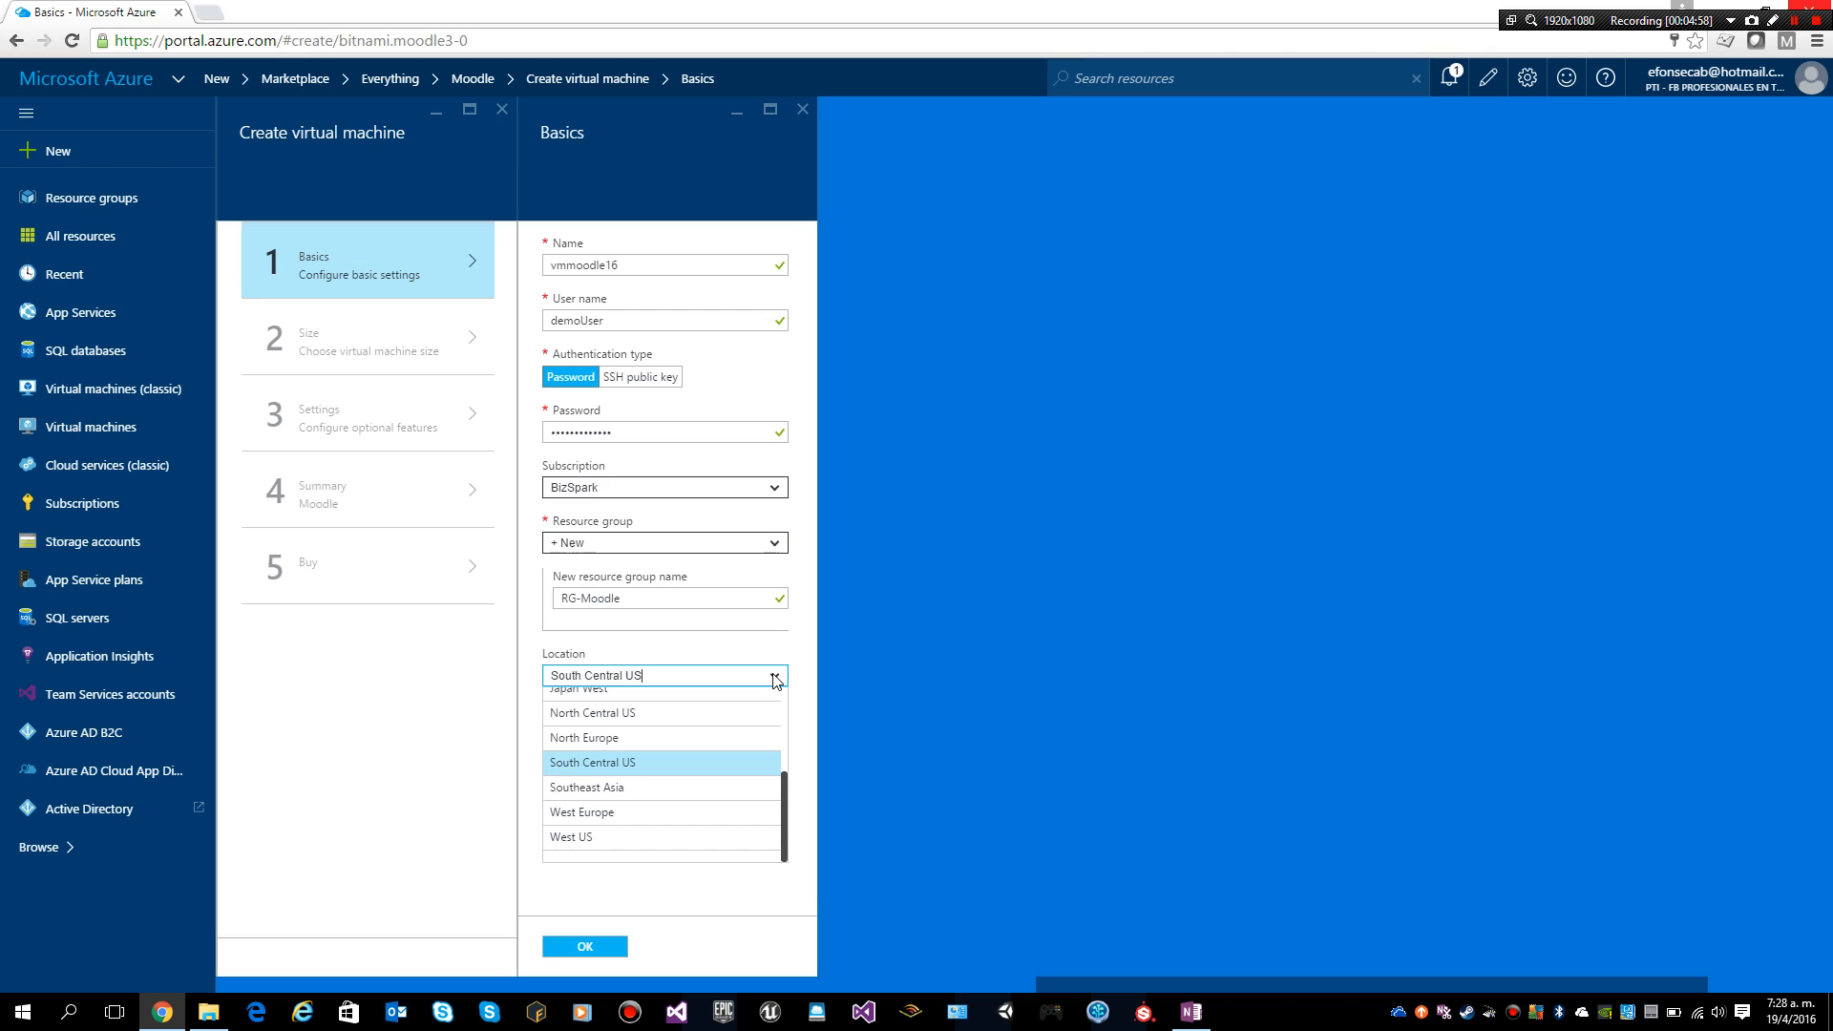
left_click(413, 769)
left_click(633, 781)
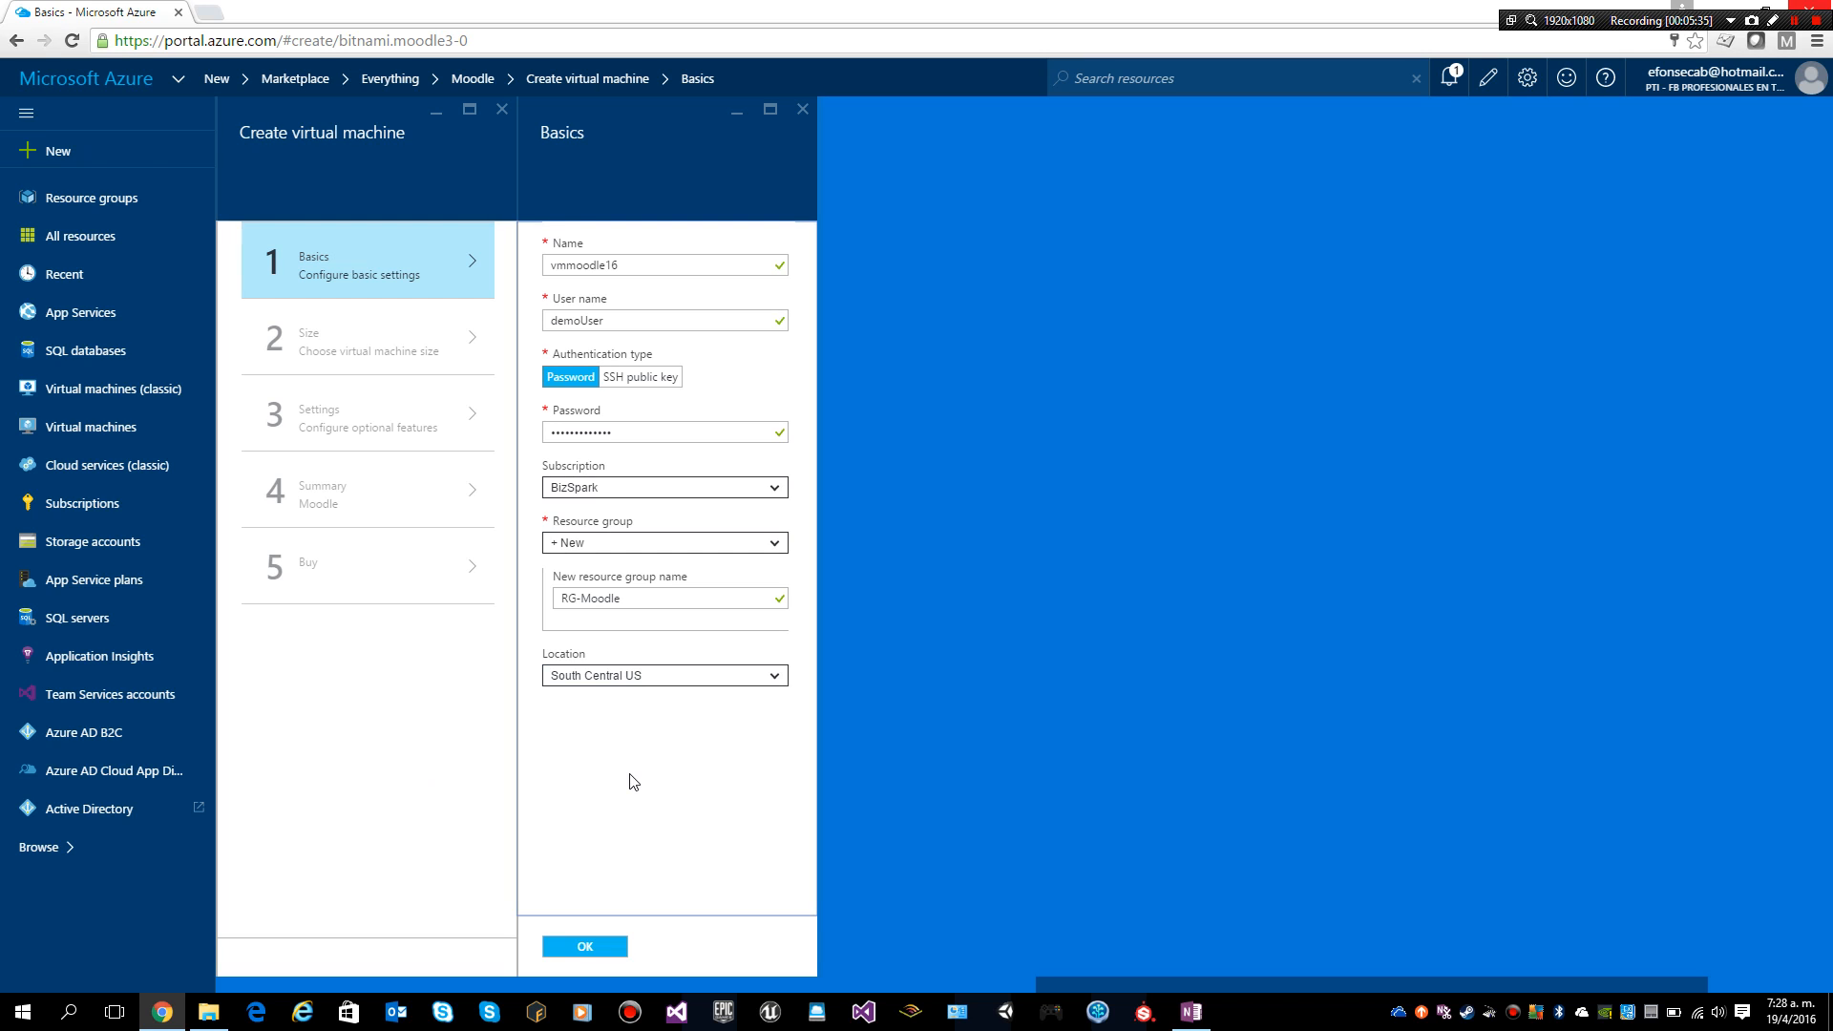
Step: Confirm the Basics settings and decline Chrome's offer to save the password
left_click(577, 951)
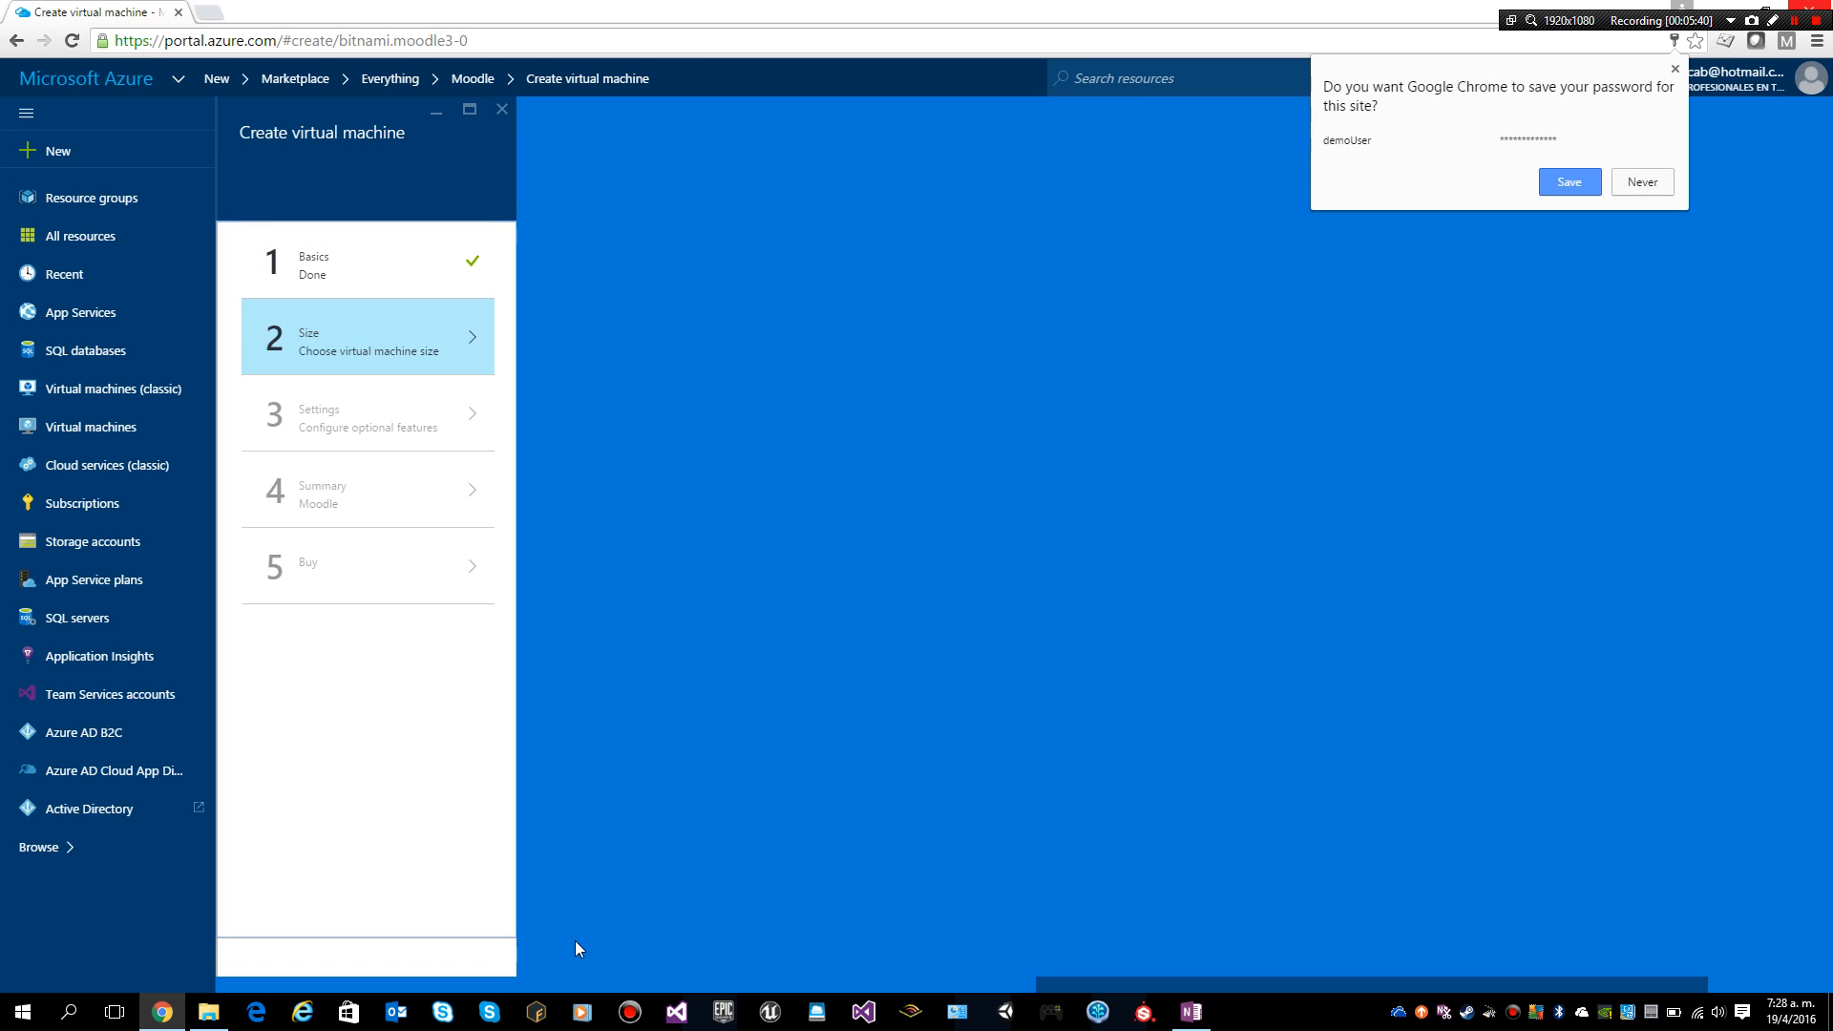
left_click(1640, 174)
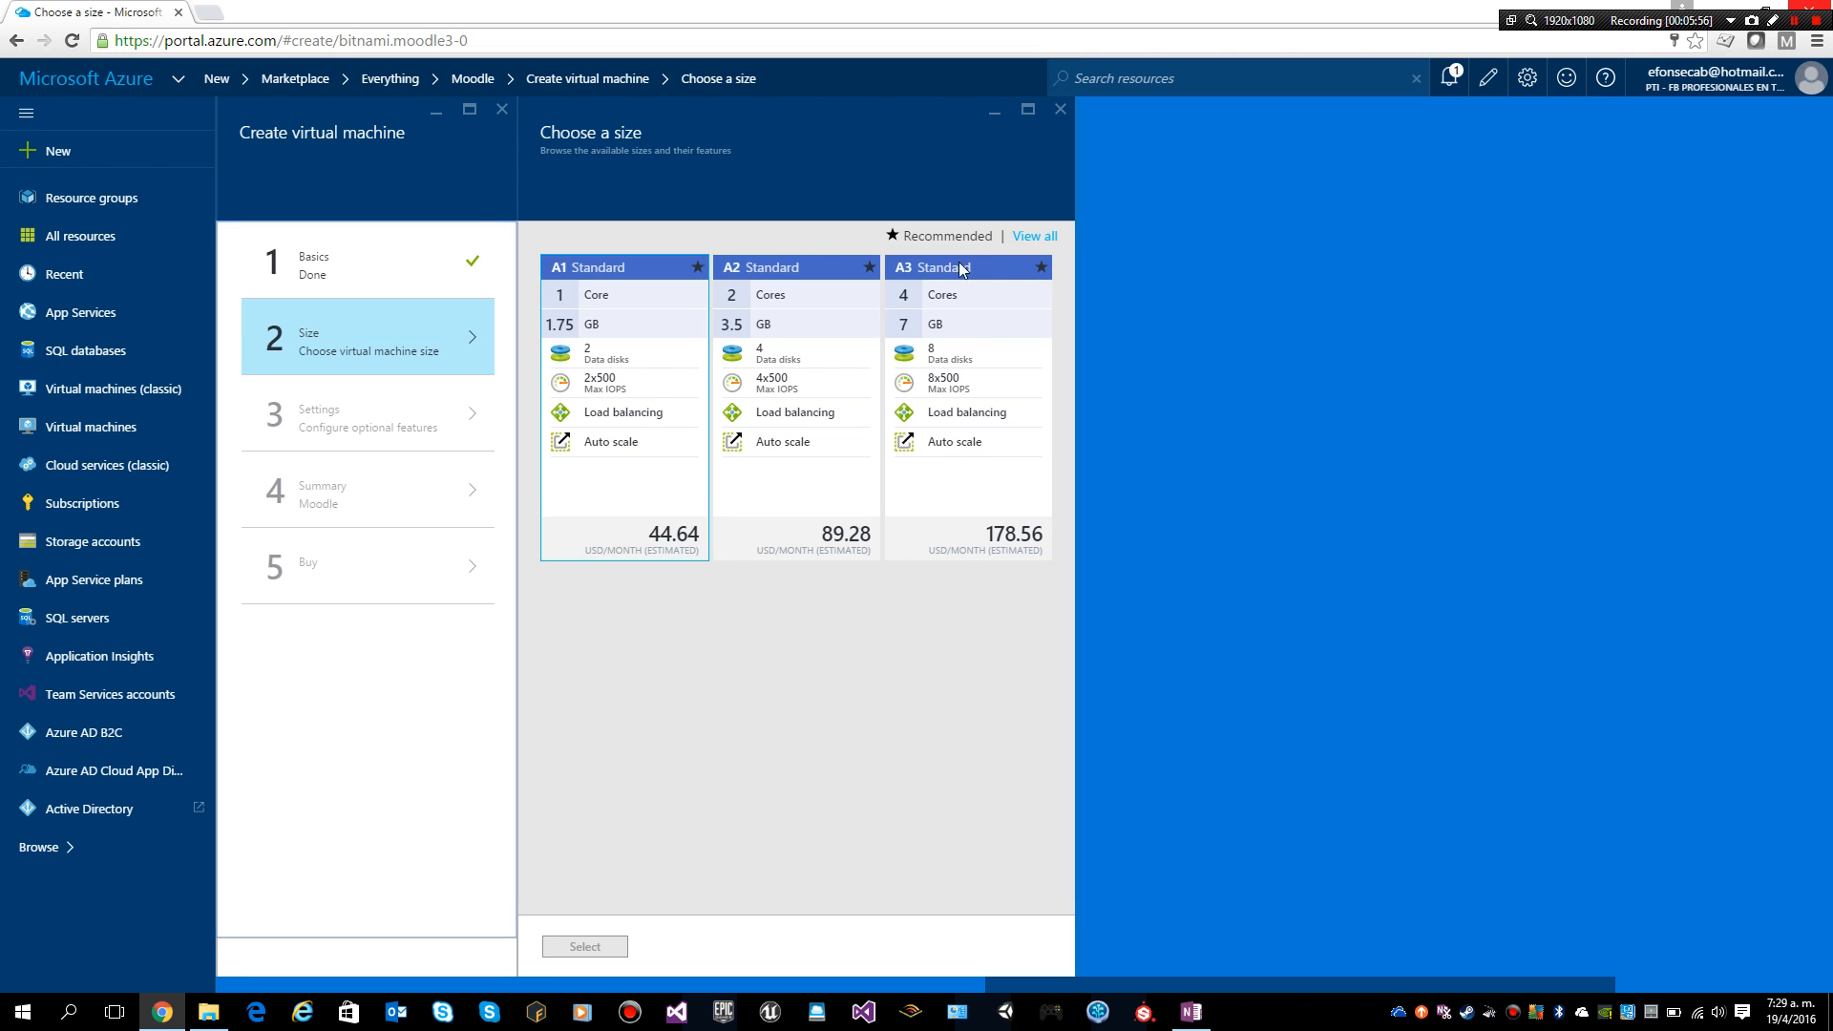
Step: Browse the VM sizes and select the recommended A1 Standard size (1 core, 1.75 GB)
left_click(1024, 245)
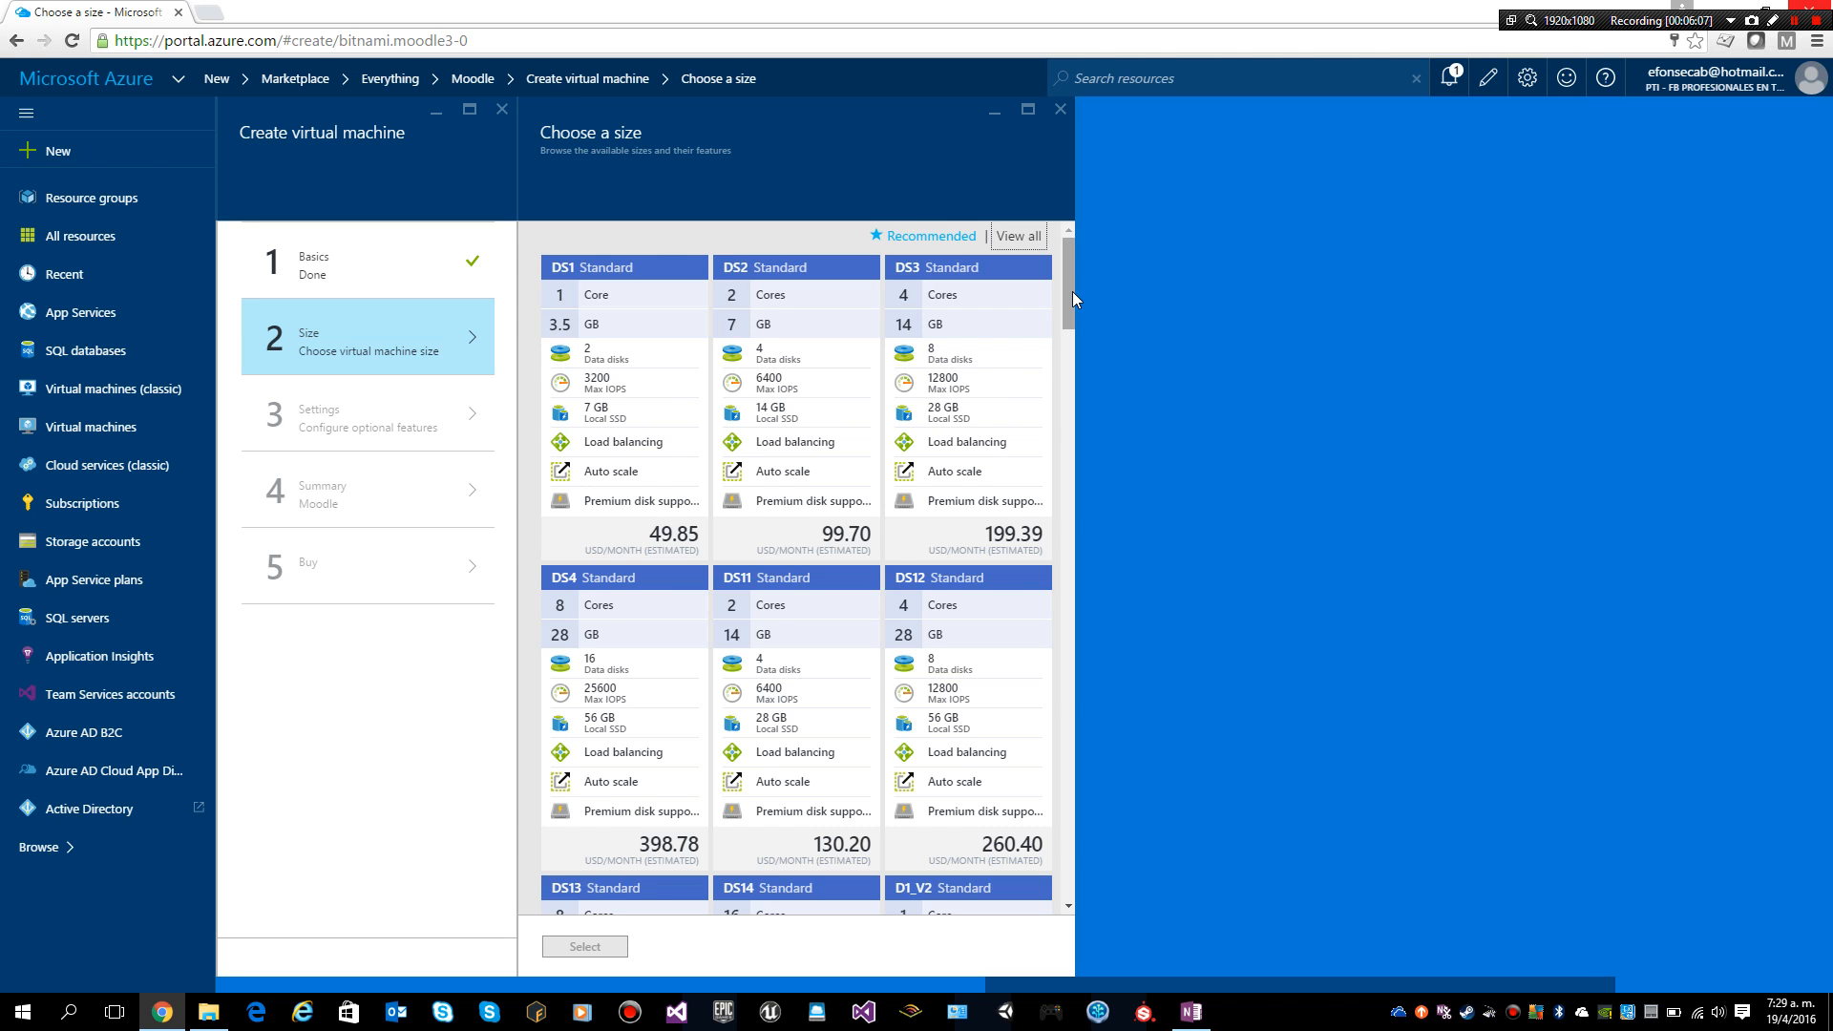
left_click_drag(1073, 290, 1045, 848)
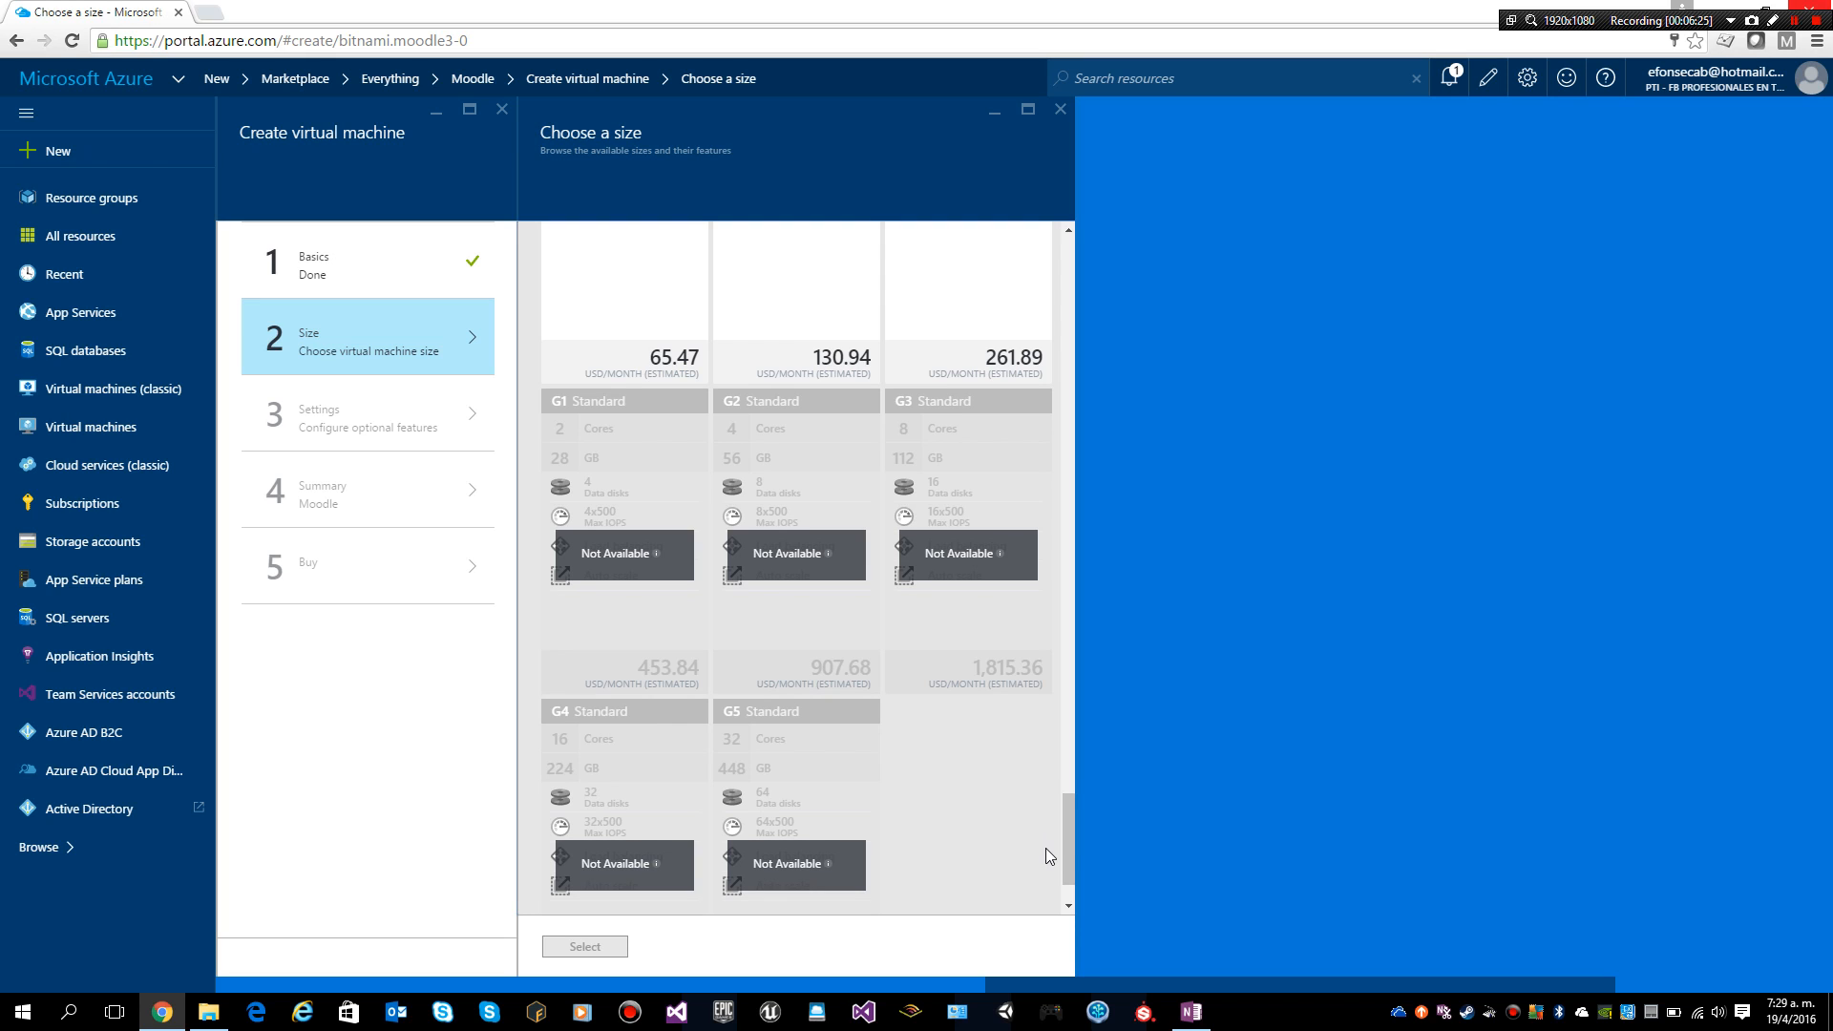
left_click_drag(1065, 845, 969, 248)
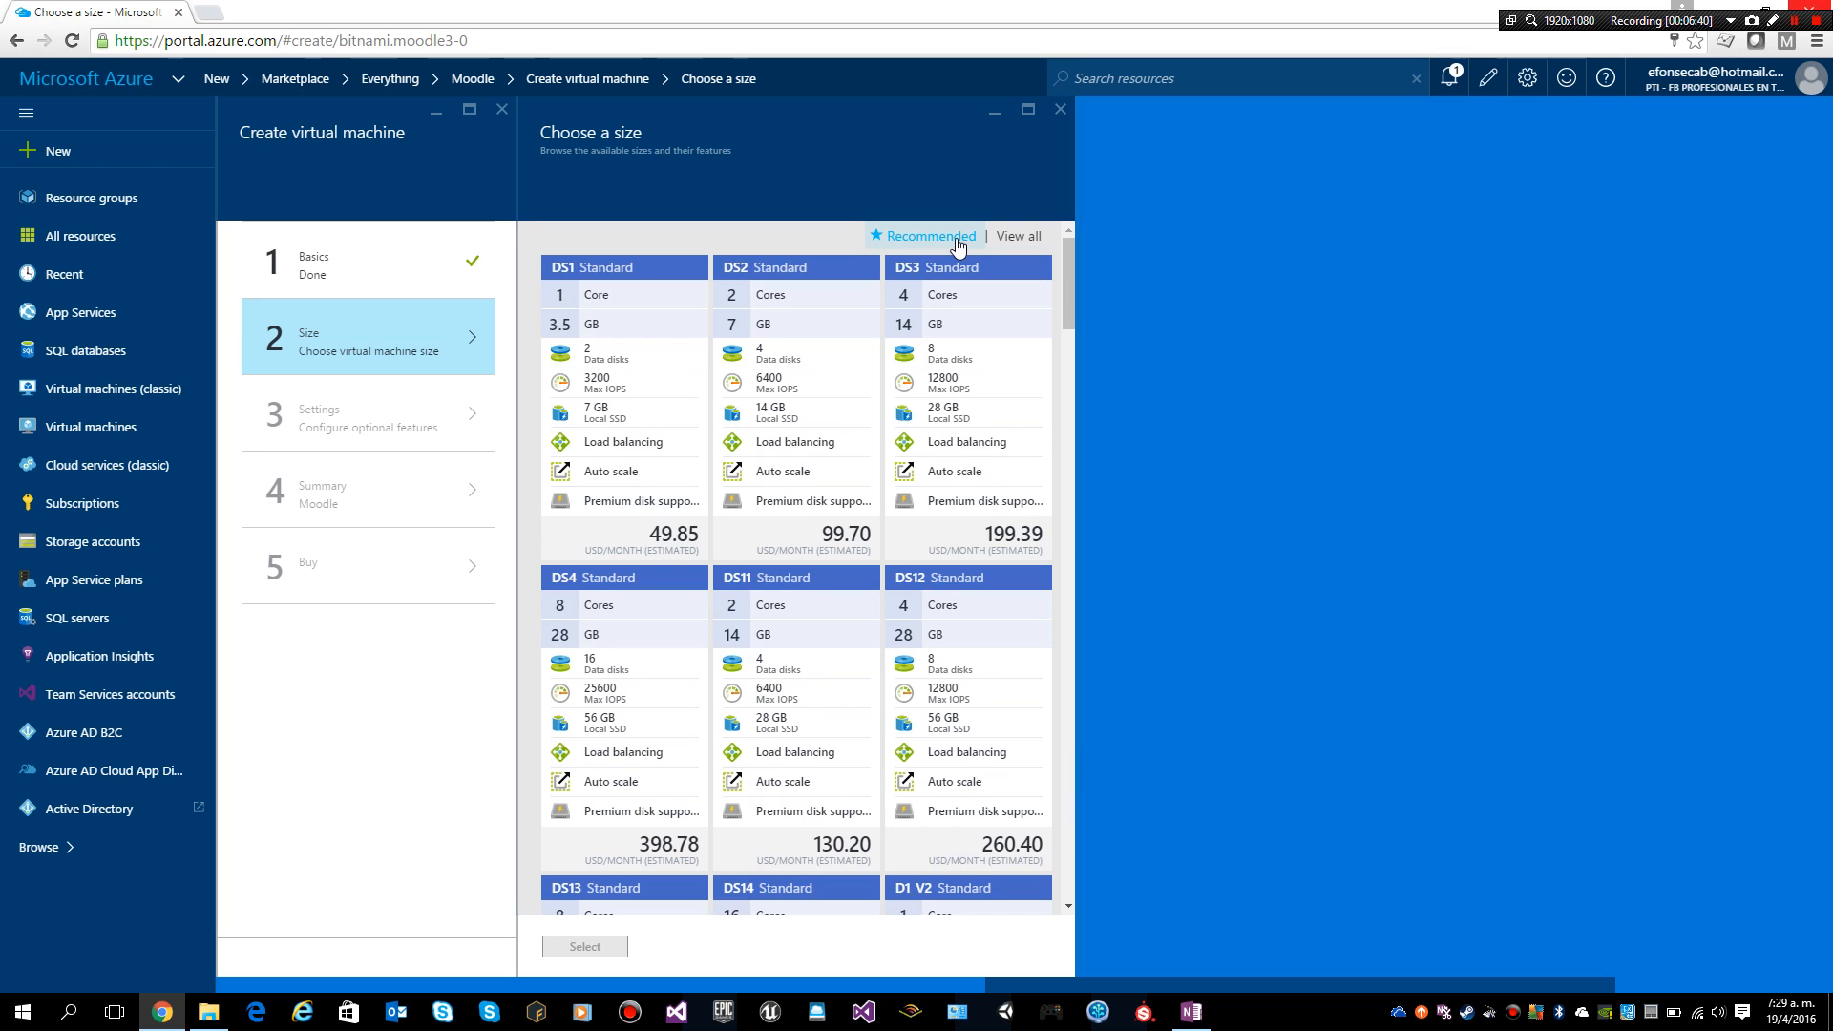
left_click(959, 238)
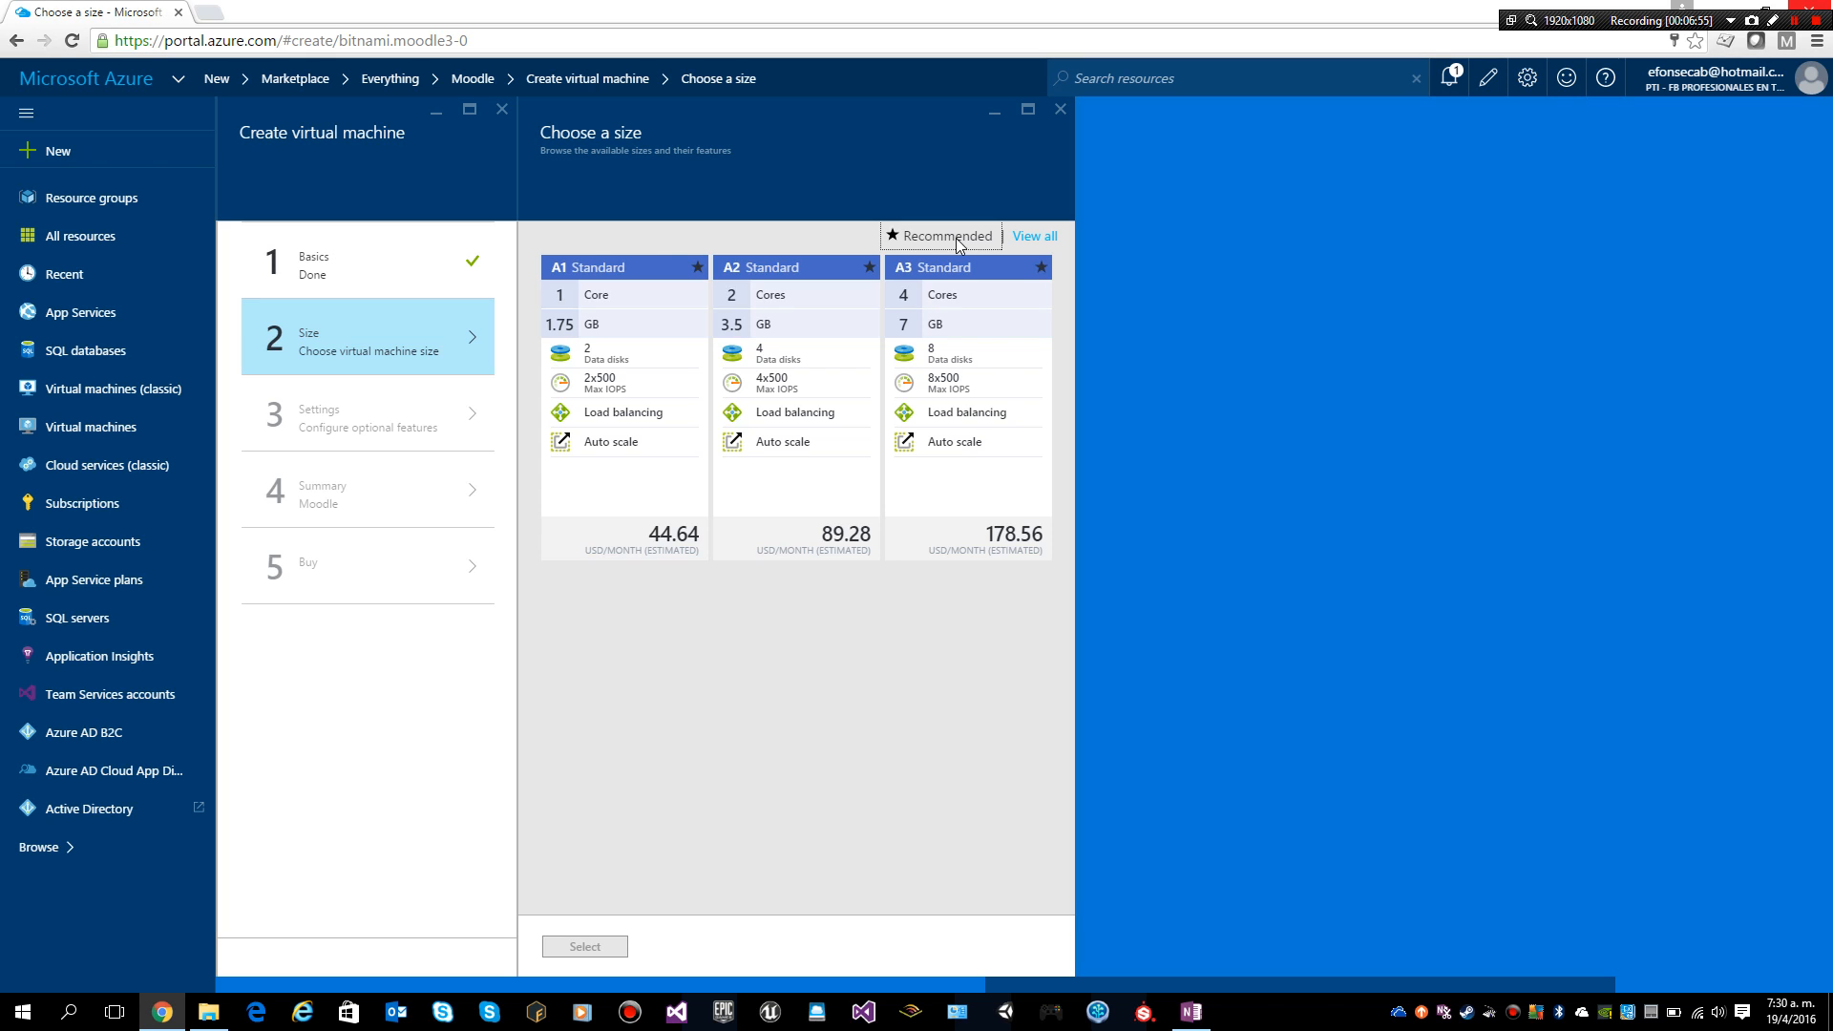
left_click(629, 414)
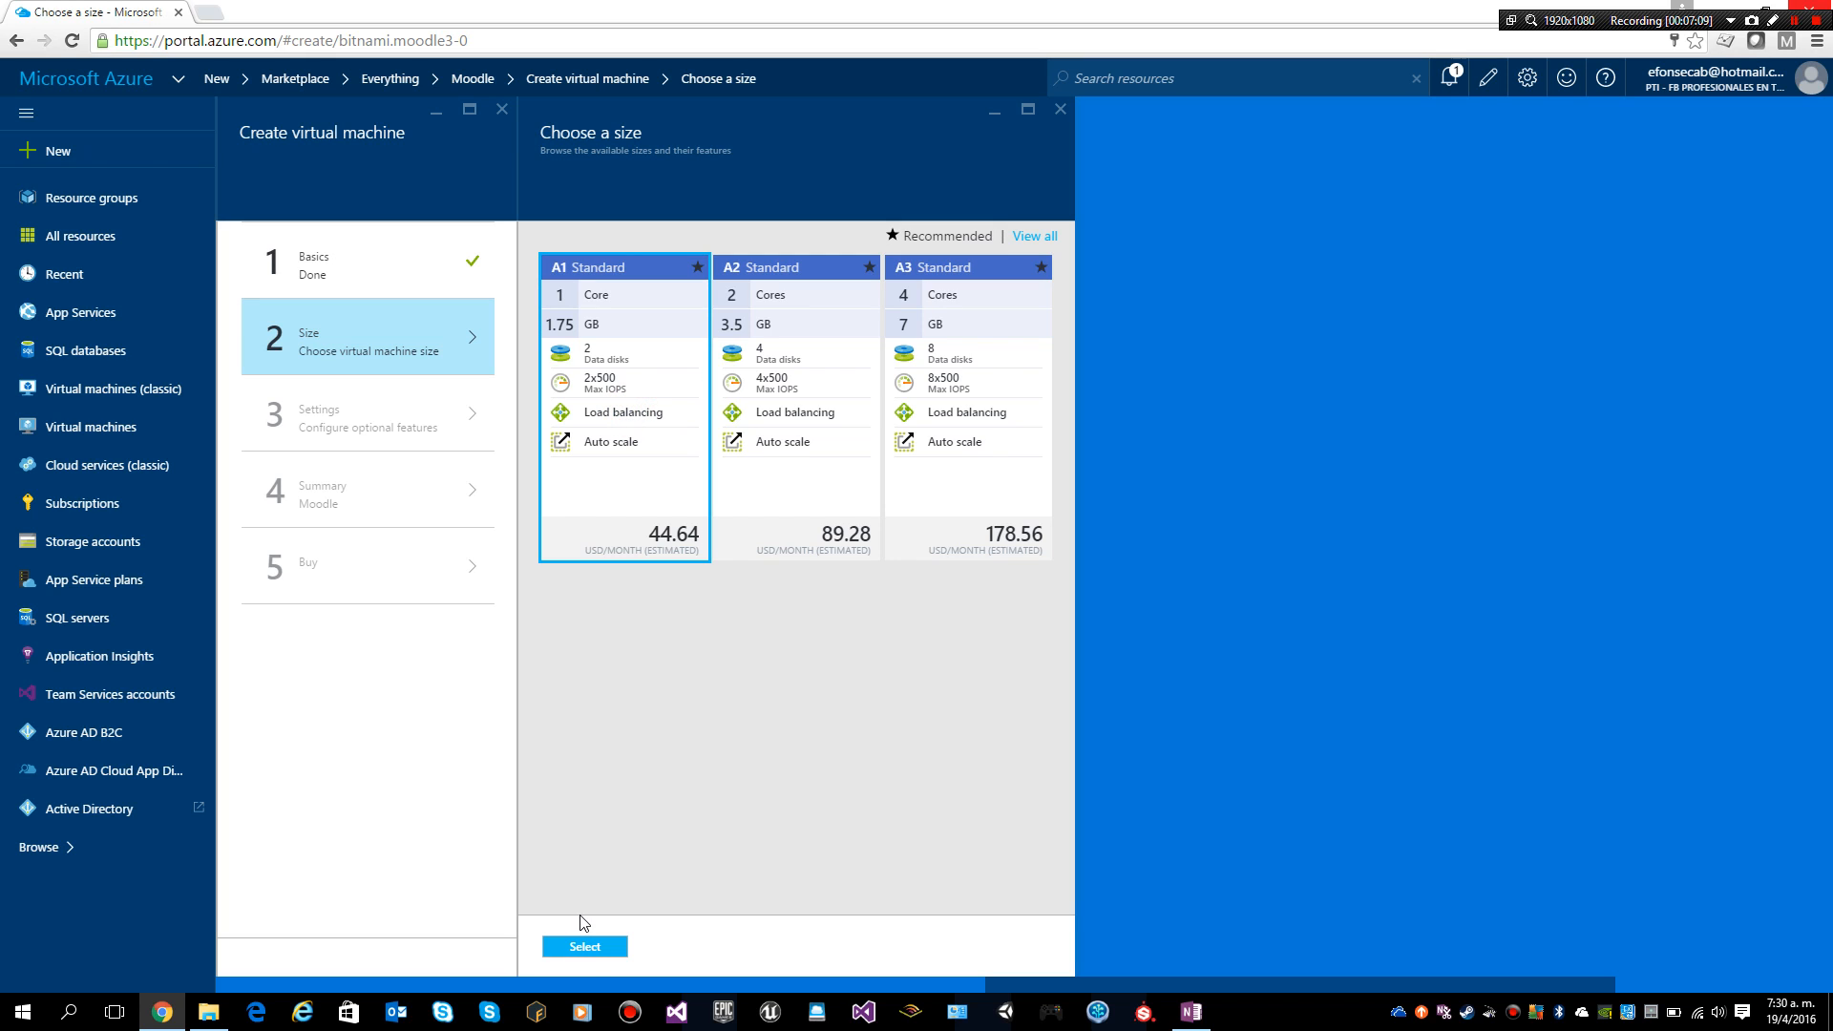
left_click(586, 947)
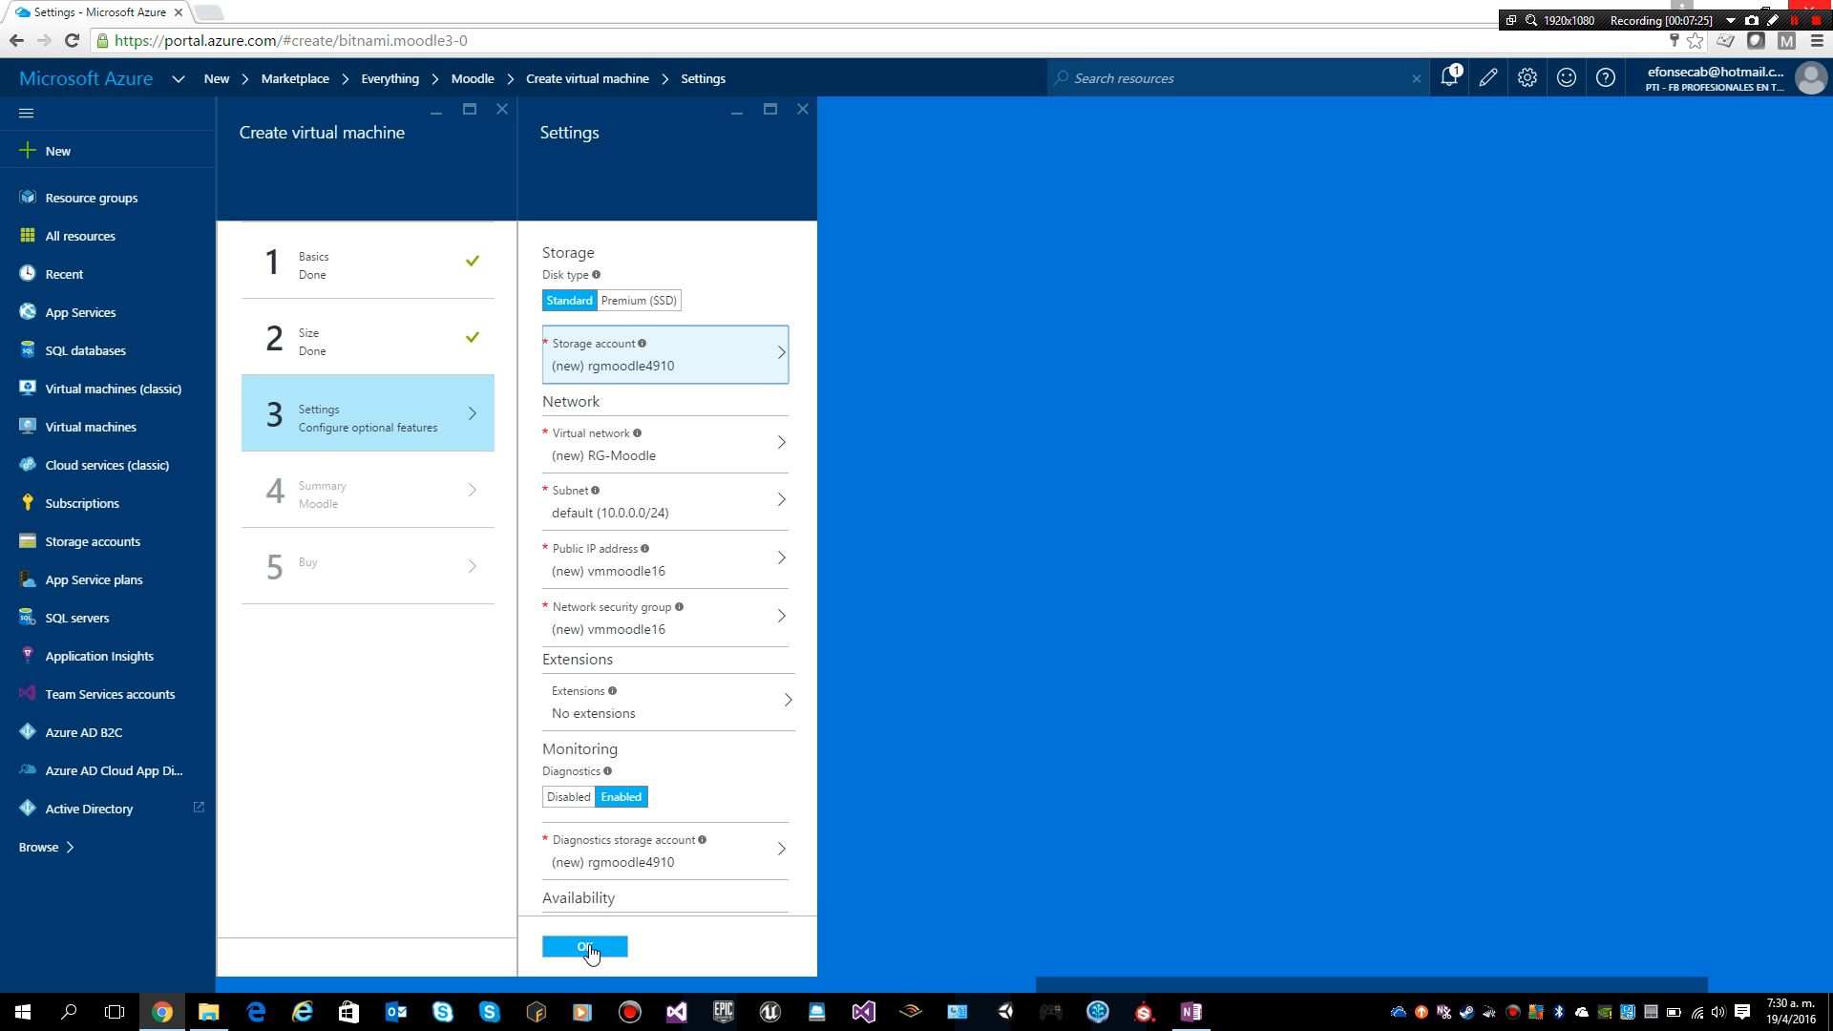
Step: Open the storage account choice in the VM's Settings blade
left_click(765, 358)
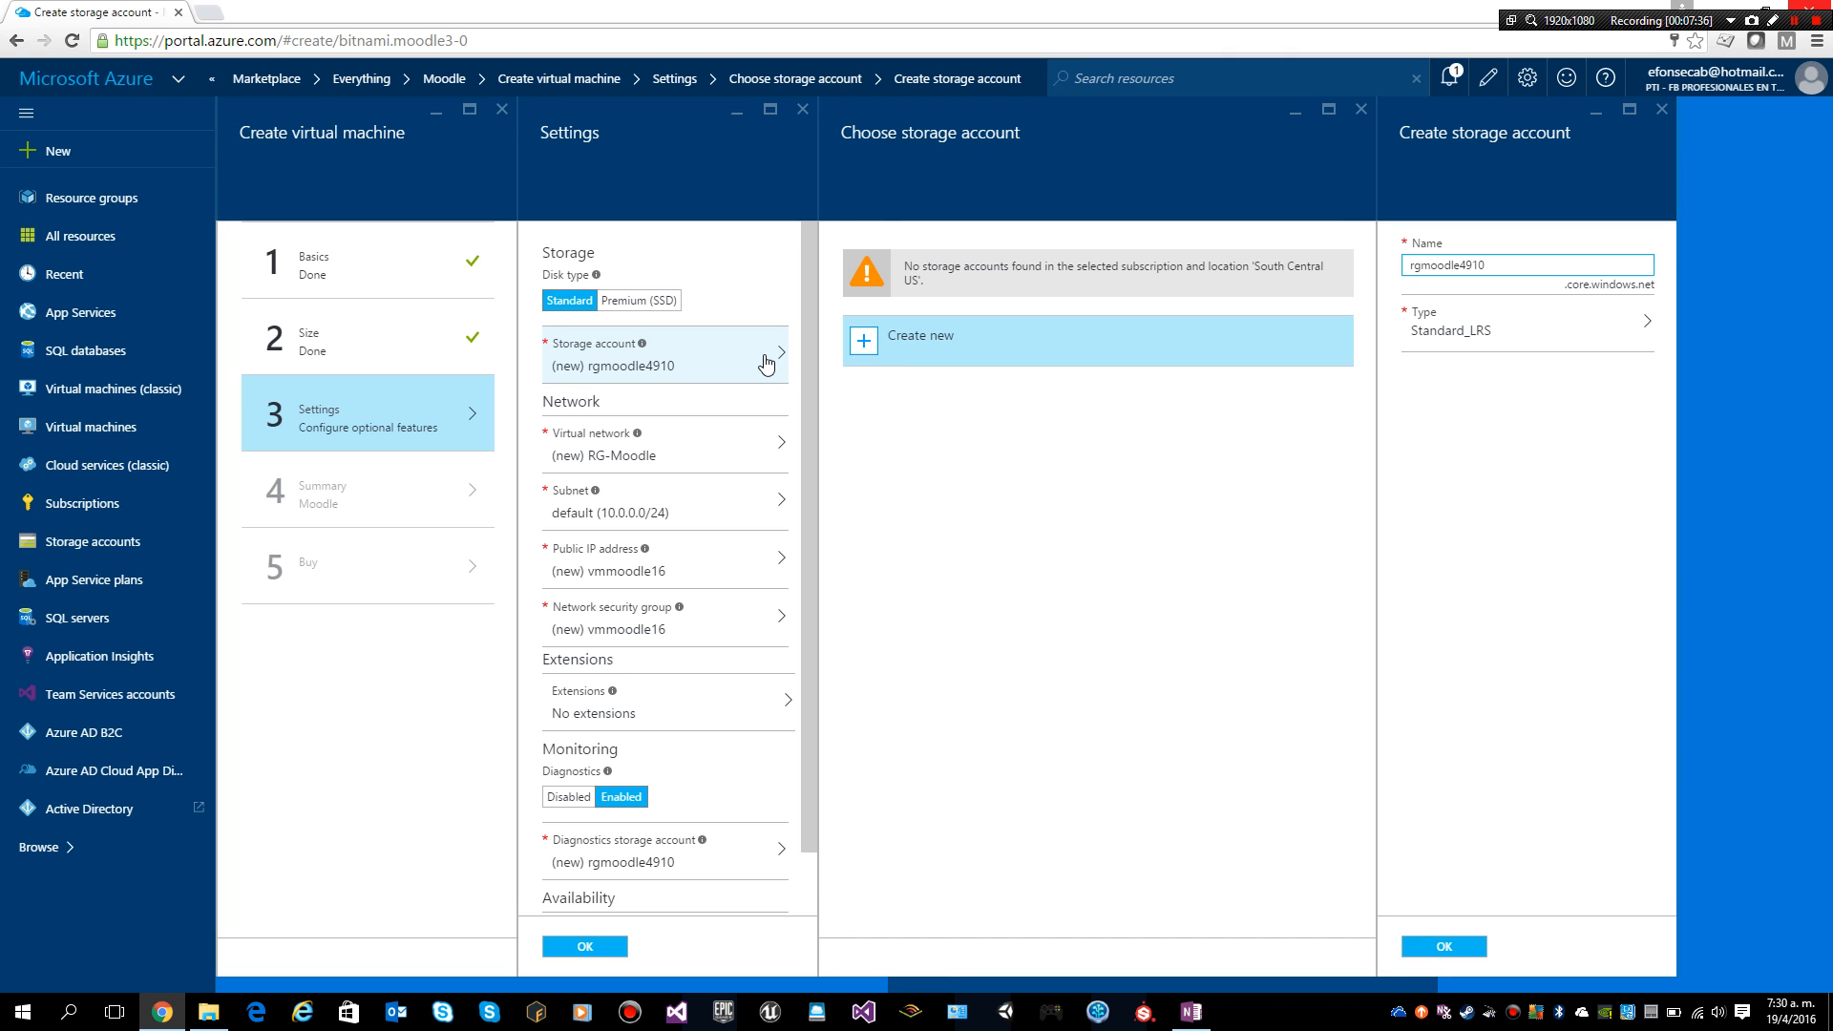
Step: Create a new storage account named stgmoodledm in place of the suggested rgmoodle4910
left_click(861, 352)
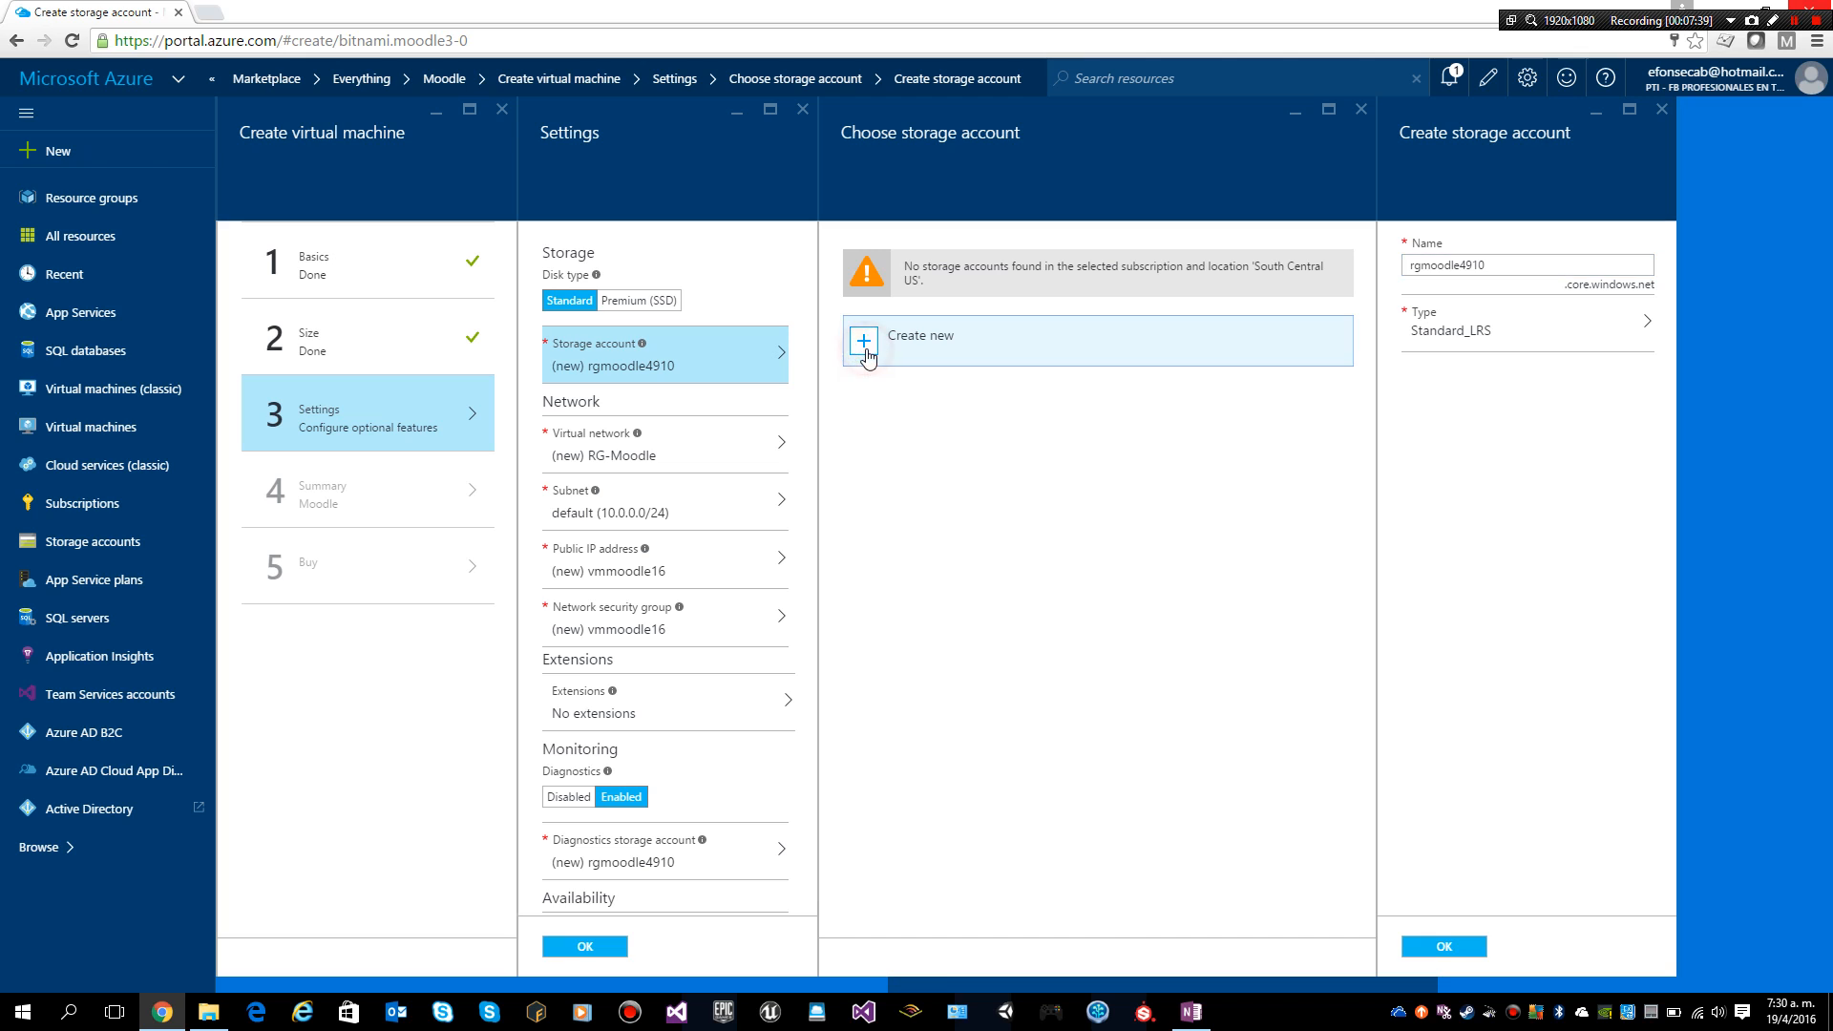
double_click(1516, 267)
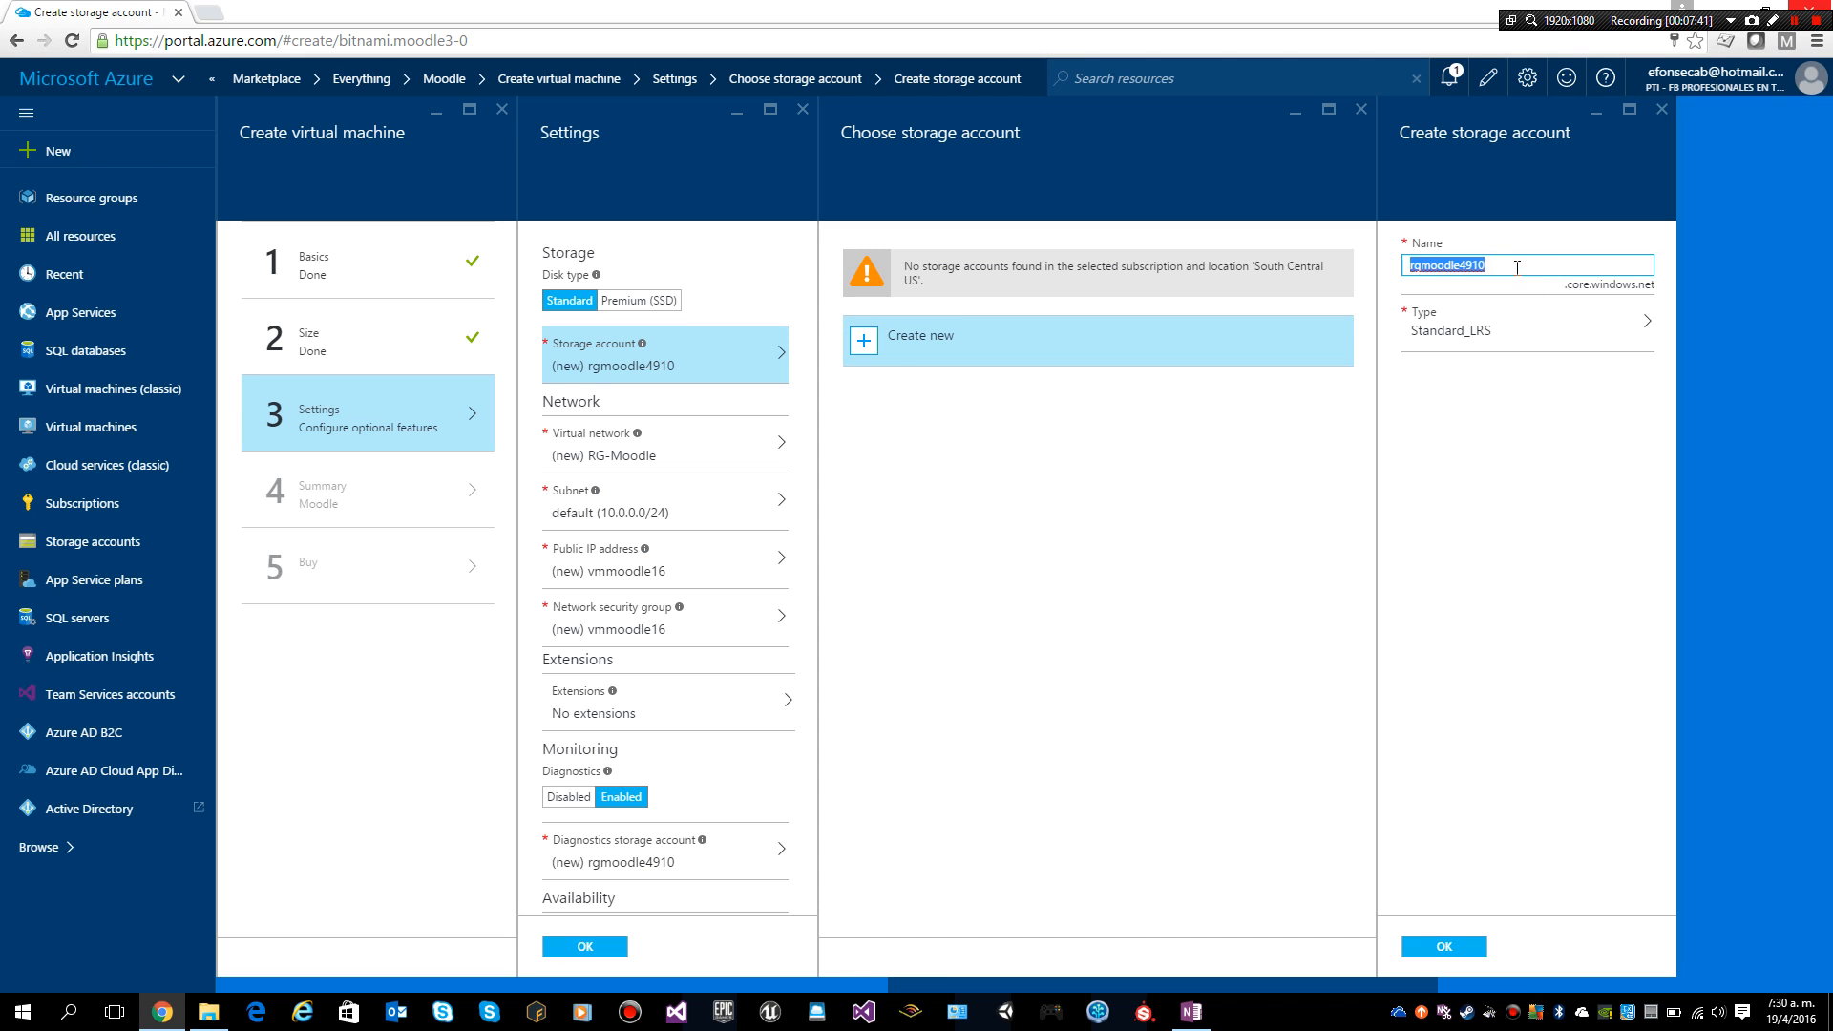
key("BackSpace")
type("stg")
type("moodledm")
left_click(1444, 952)
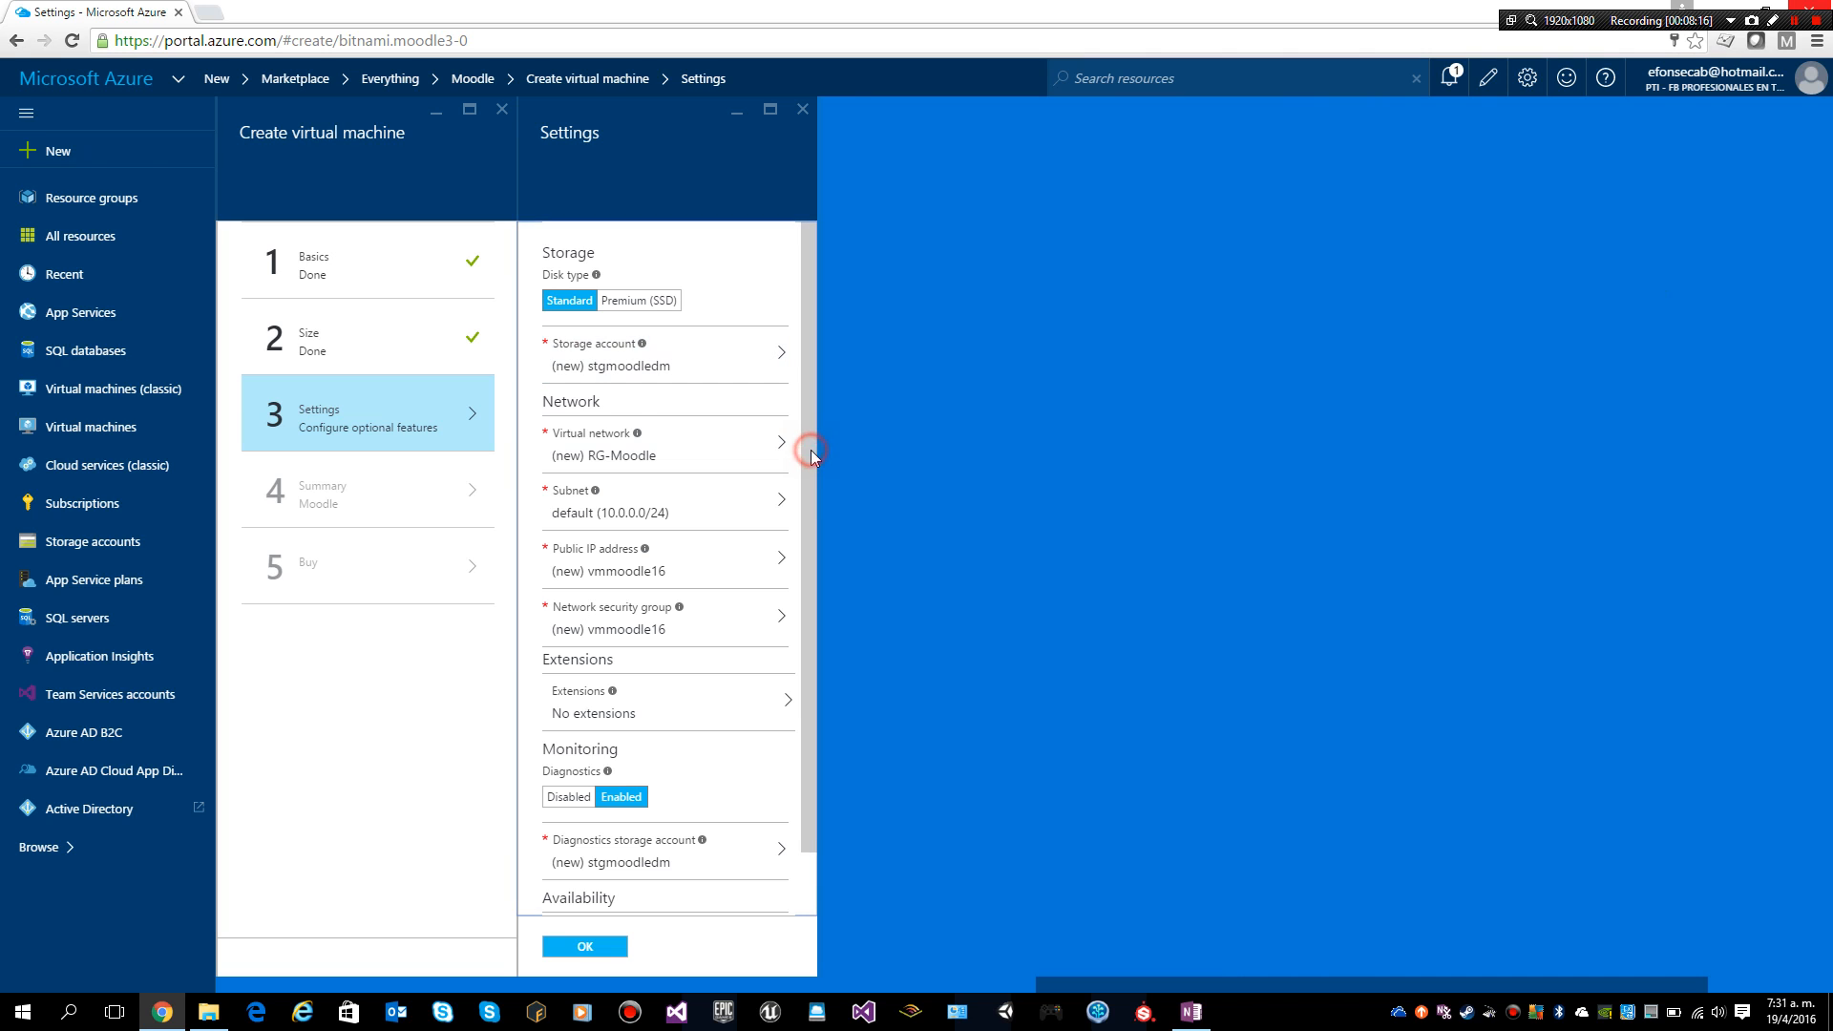
Step: Review the Settings blade and accept it, reaching the Summary with validation passed
scroll(808, 449, "down", 1)
scroll(806, 439, "up", 1)
scroll(798, 472, "down", 1)
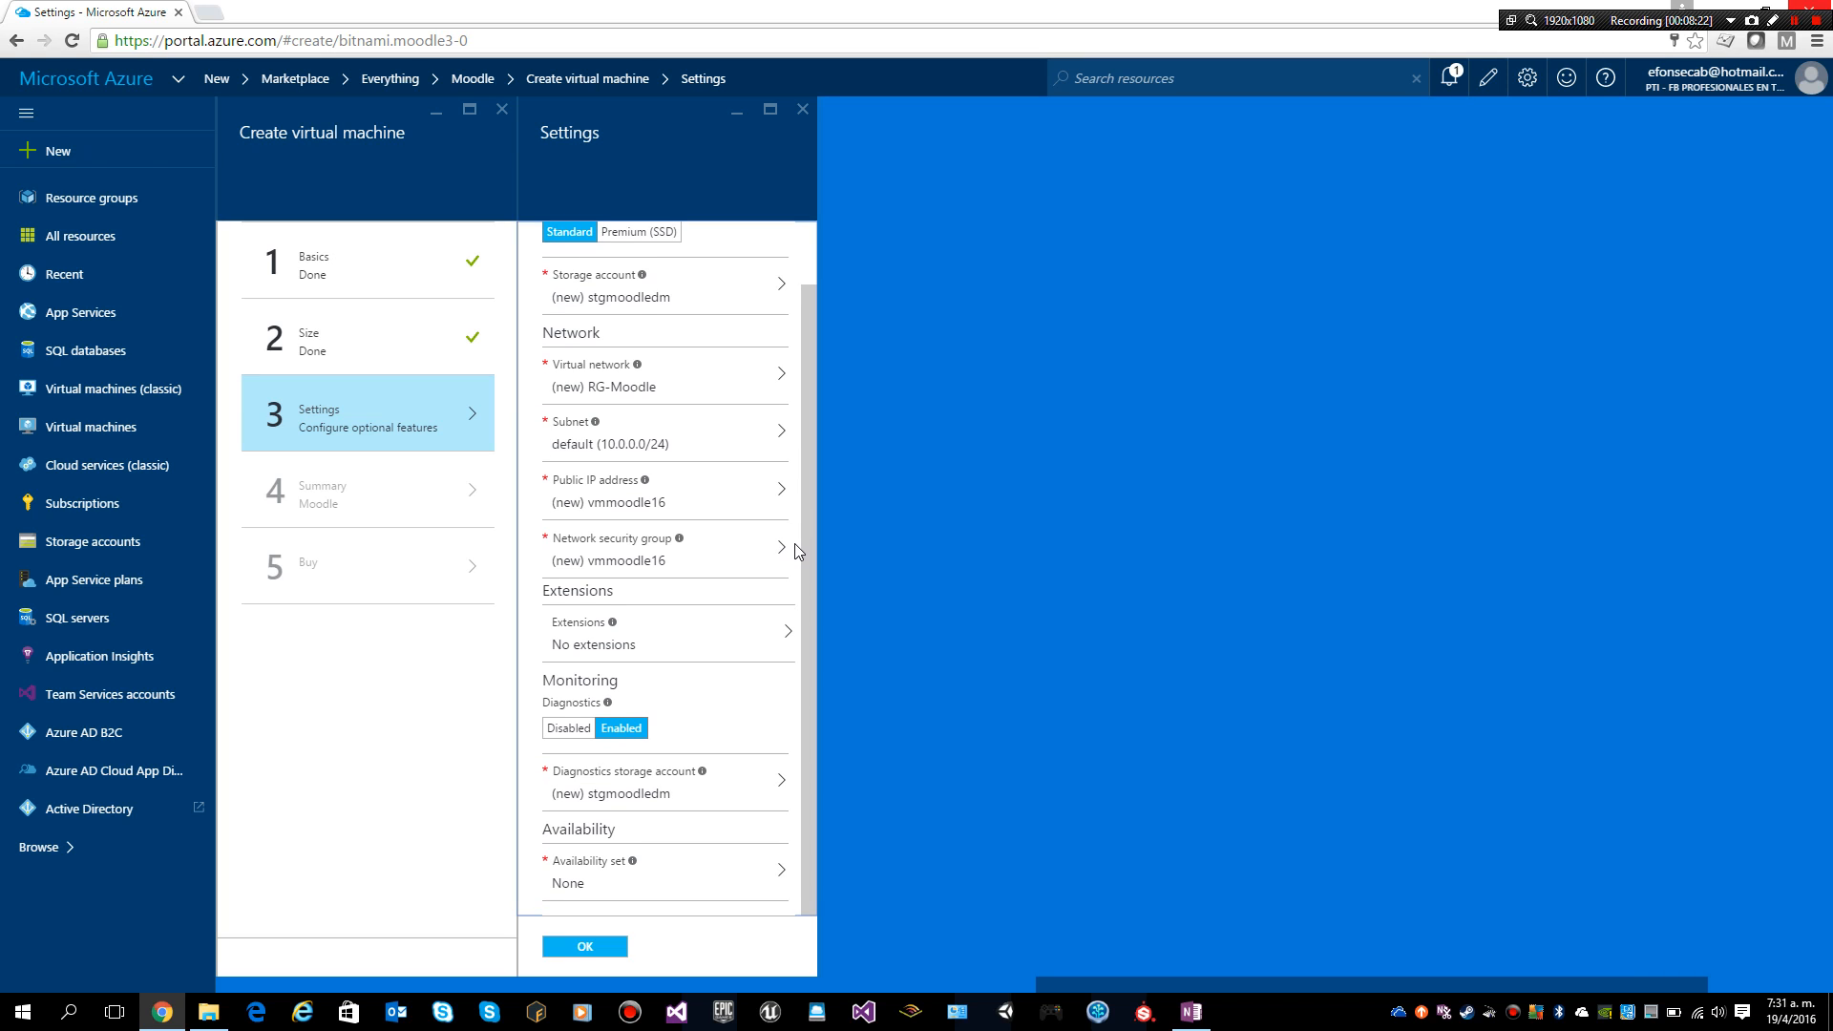
left_click(594, 946)
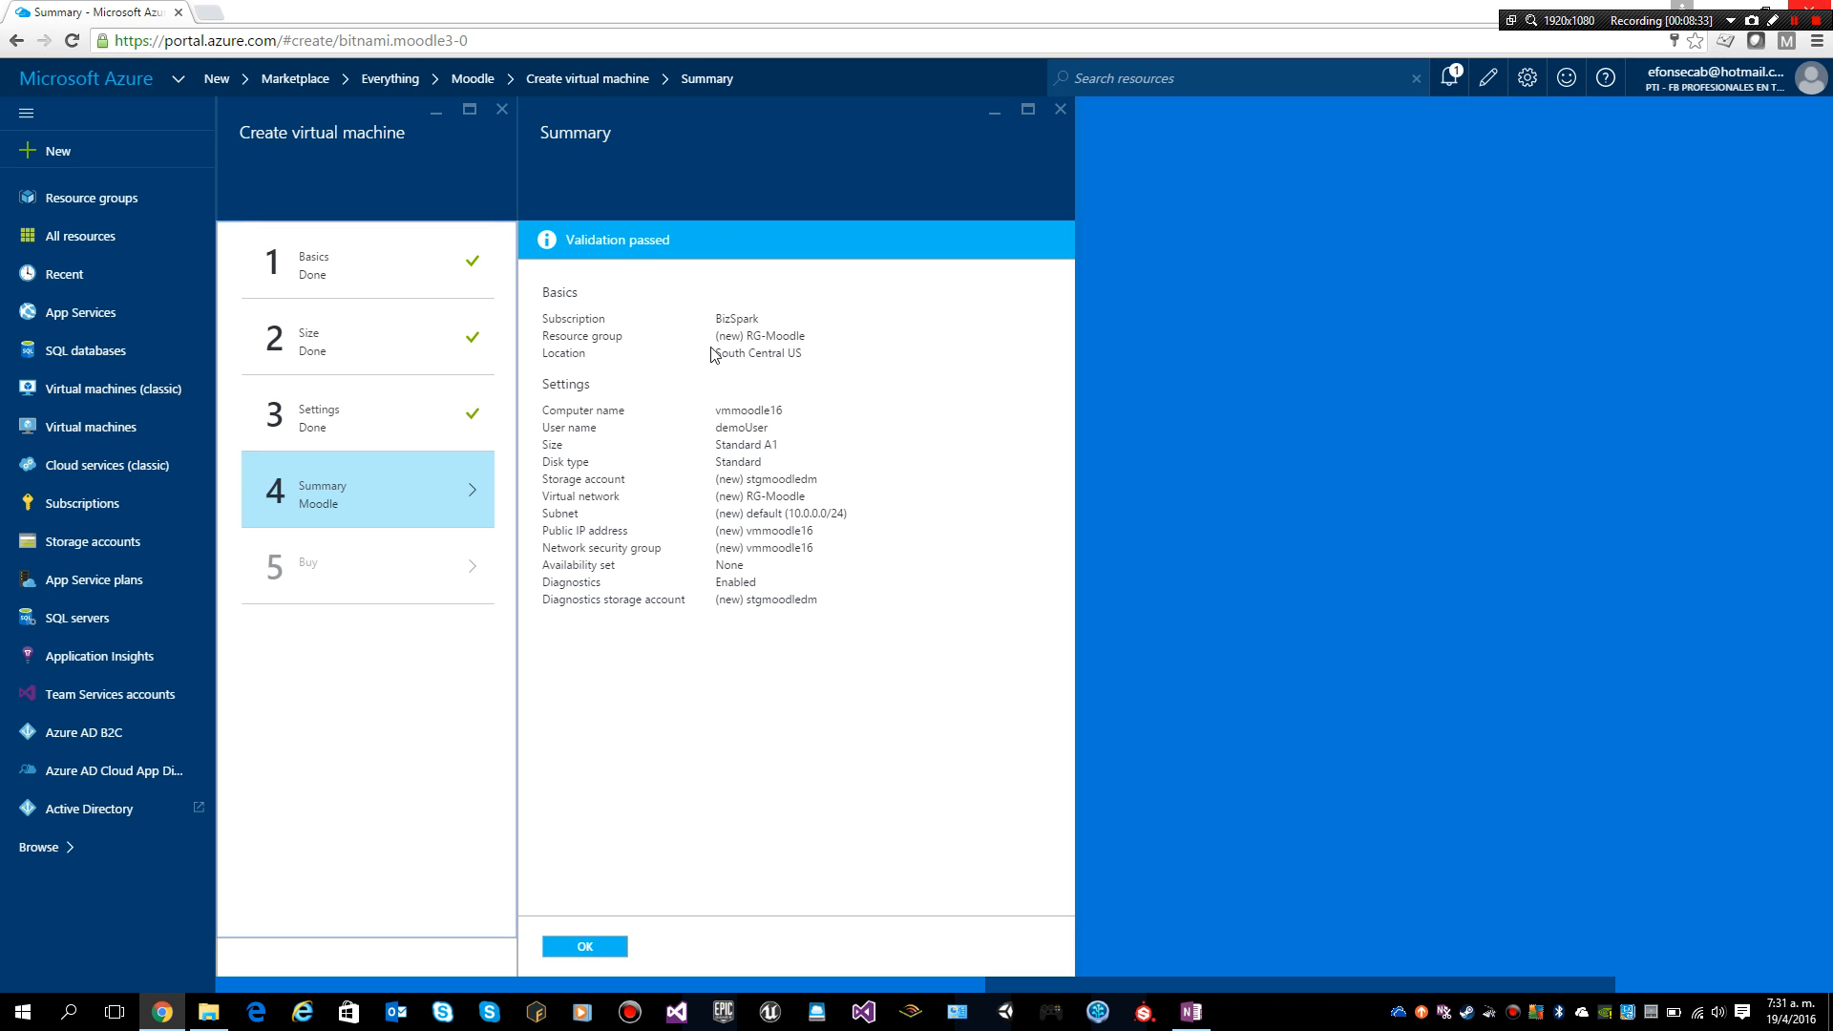
Step: Check location South Central US, name vmmoodle16, admin user, Standard A1 size, Standard disk and storage stgmoodledm
left_click(802, 335)
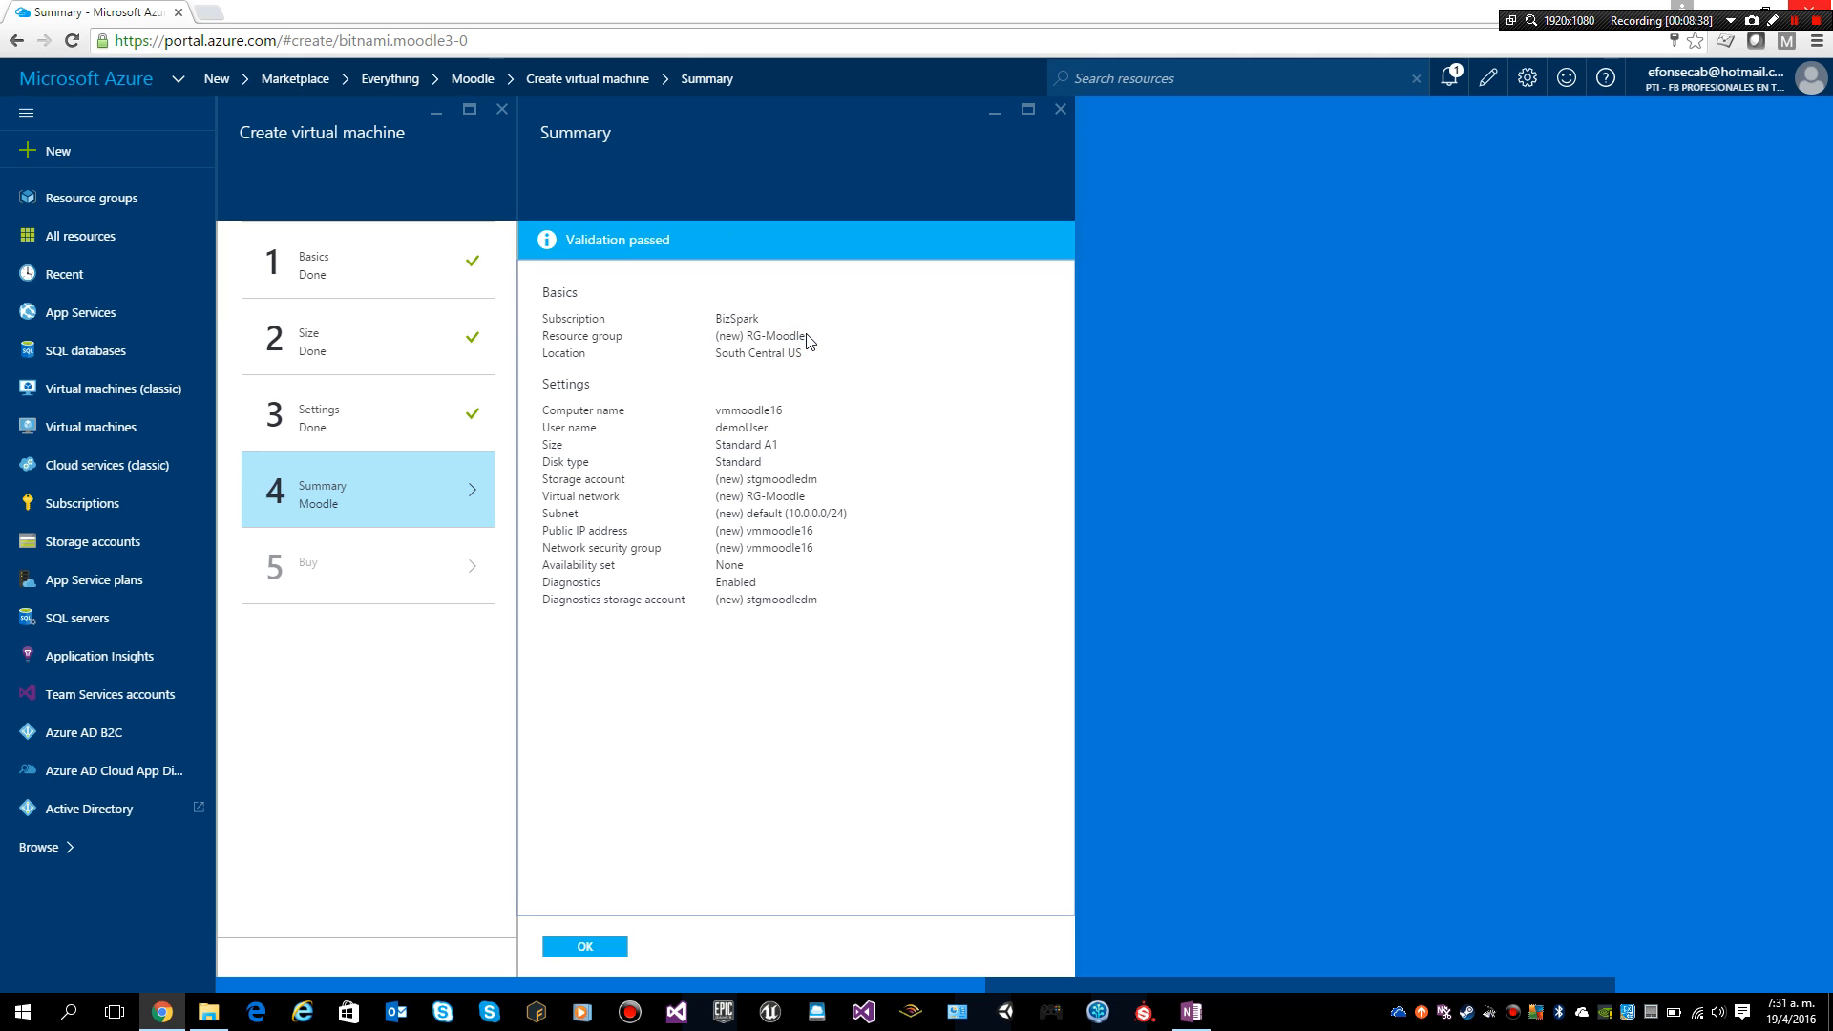
double_click(769, 353)
double_click(743, 410)
double_click(743, 427)
double_click(770, 445)
double_click(725, 464)
double_click(763, 480)
Step: Check network RG-Moodle, subnet 10.0.0.0/24, security group and enabled diagnostics, then accept the summary
left_click(796, 495)
double_click(796, 495)
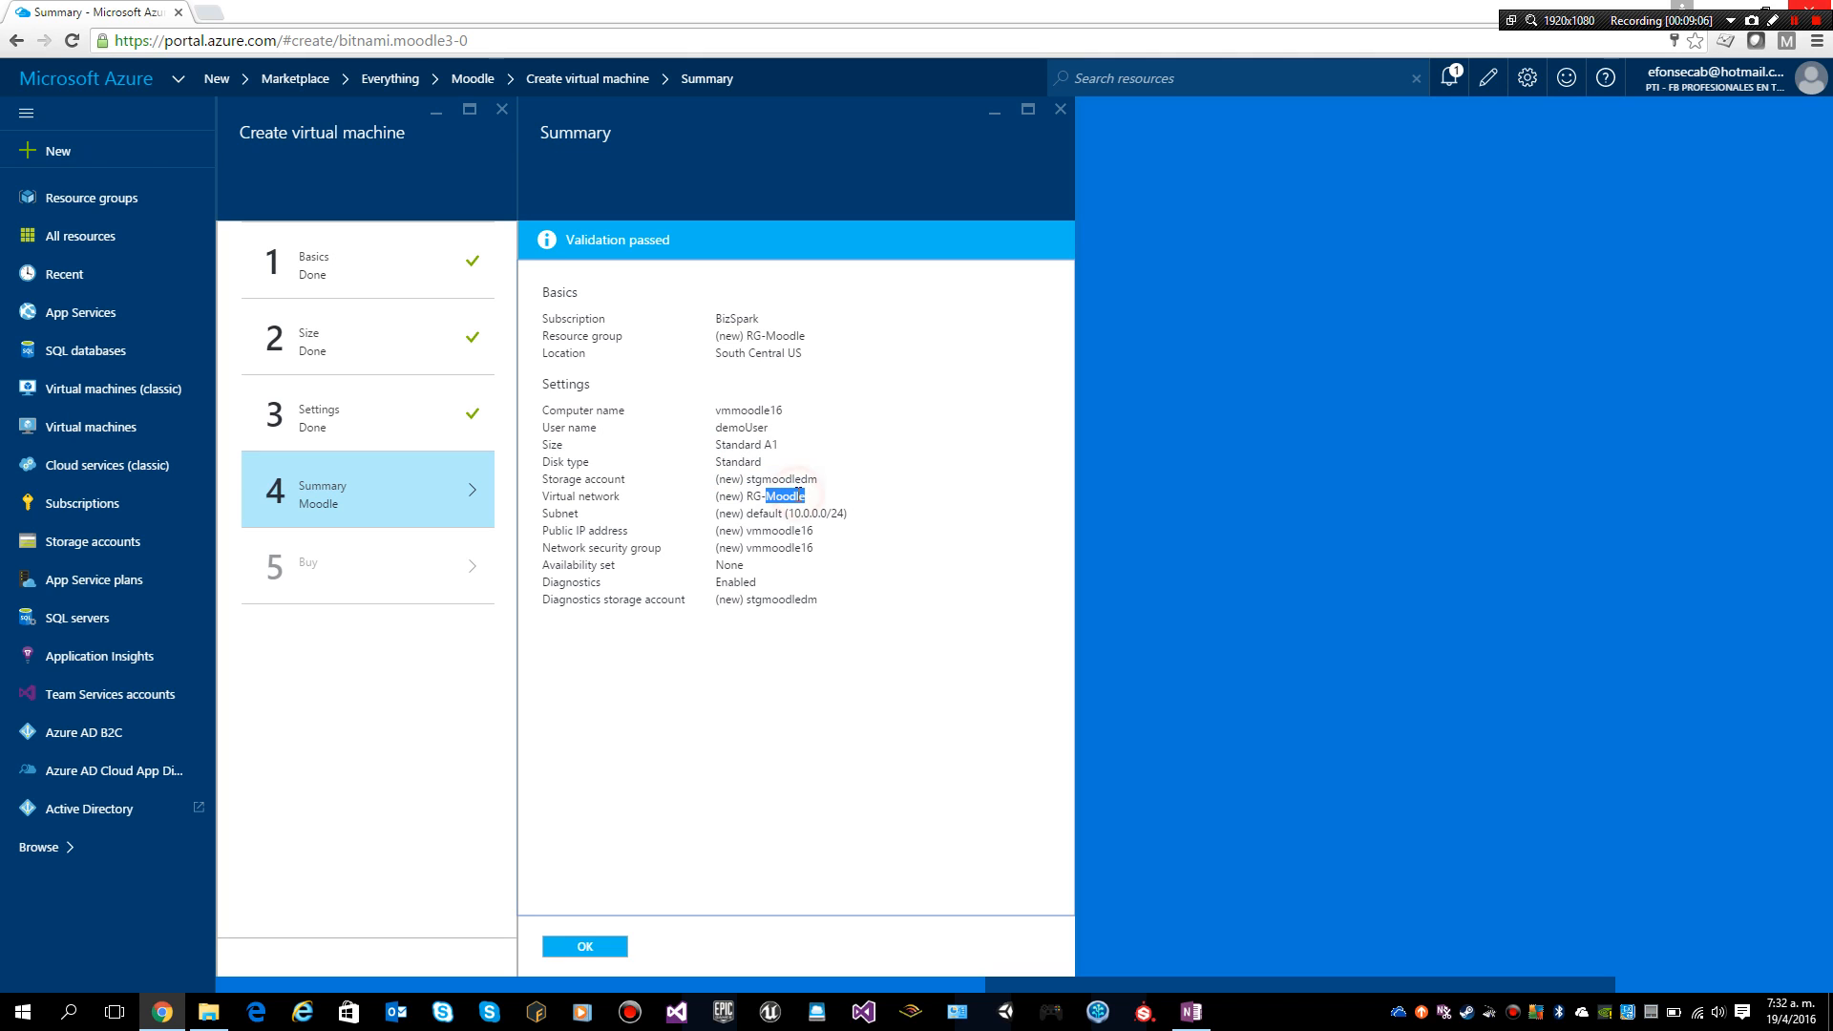
double_click(828, 515)
left_click_drag(754, 555, 762, 556)
double_click(737, 582)
double_click(777, 601)
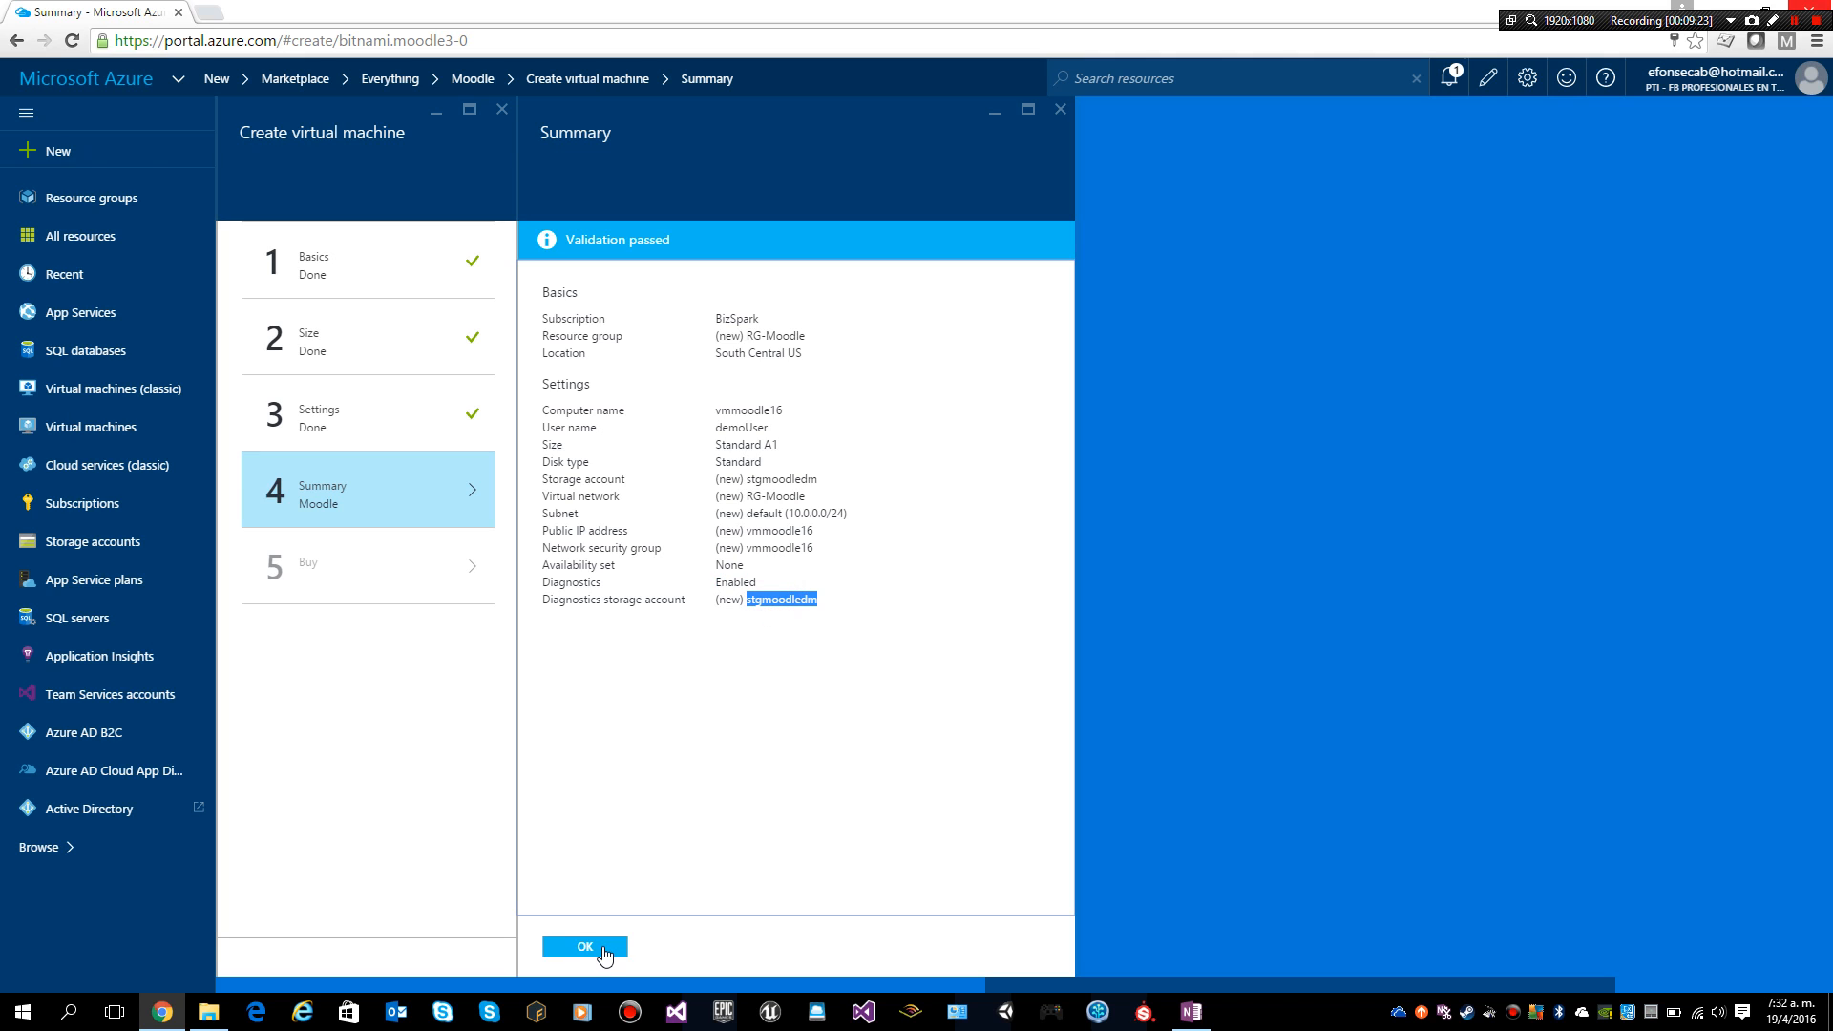
left_click(604, 947)
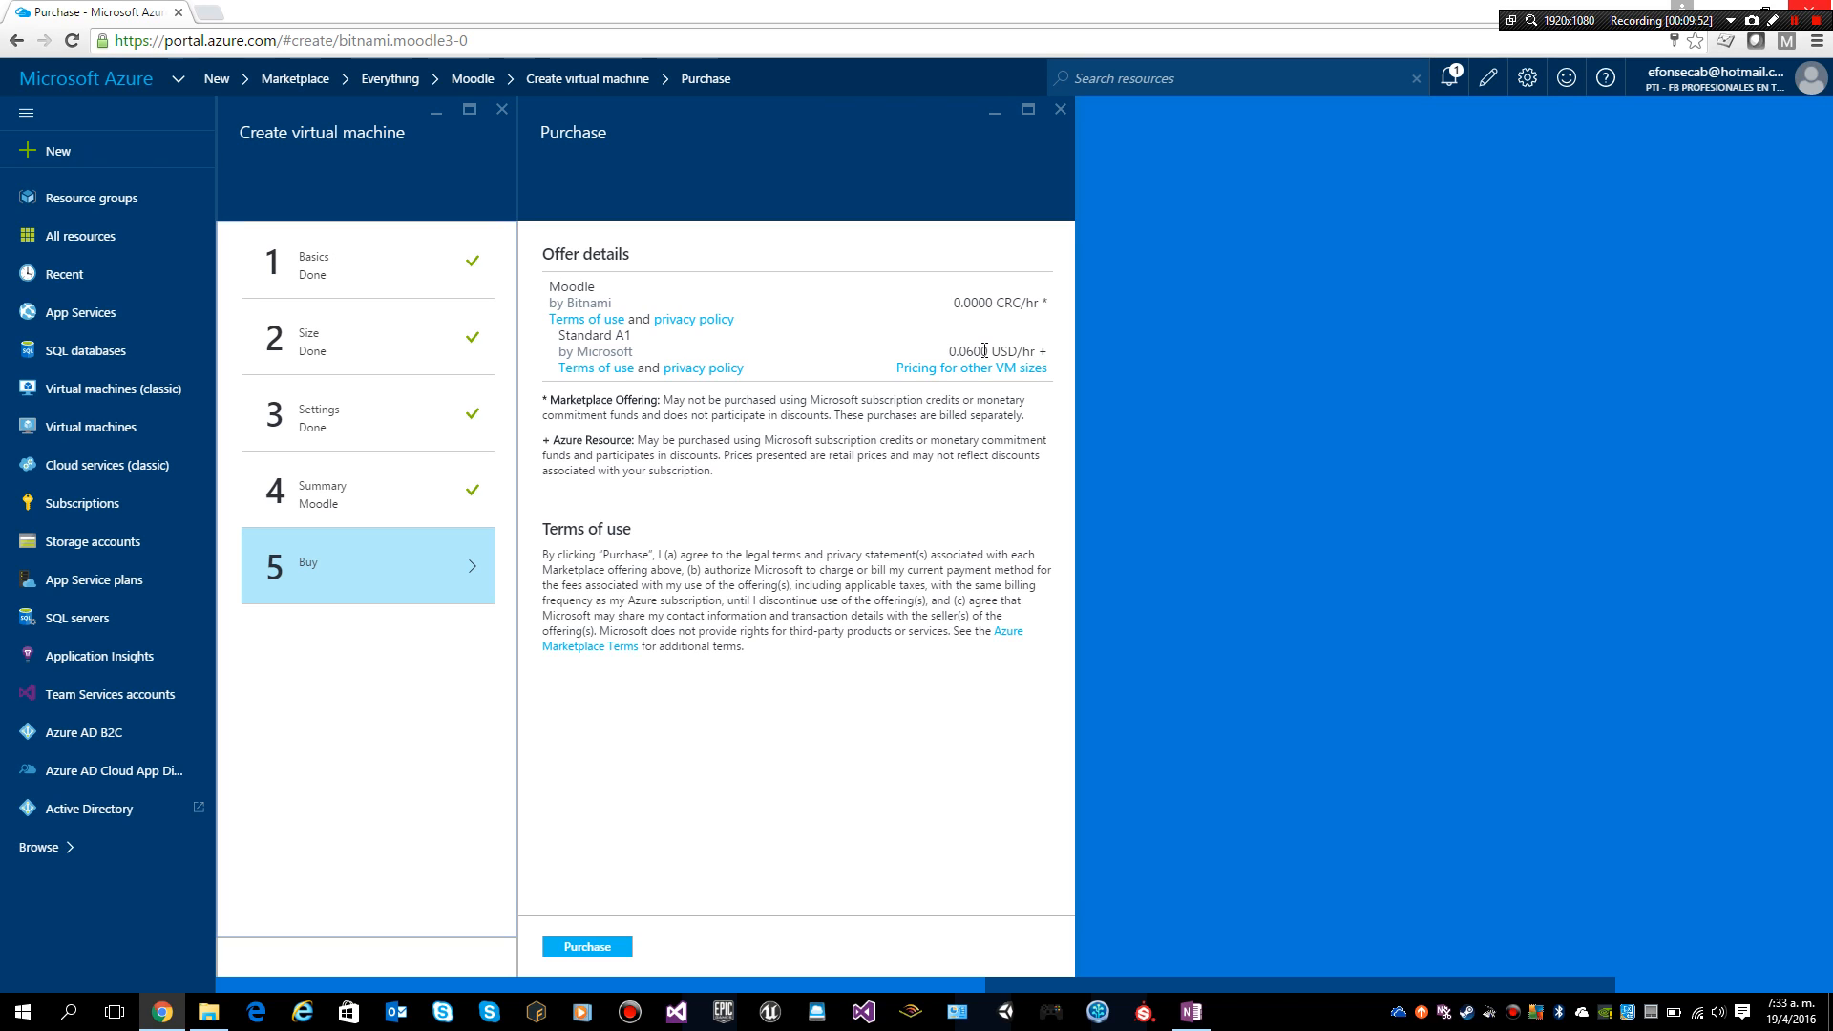
Step: Purchase the Bitnami Moodle Standard A1 virtual machine to start its deployment
left_click(611, 948)
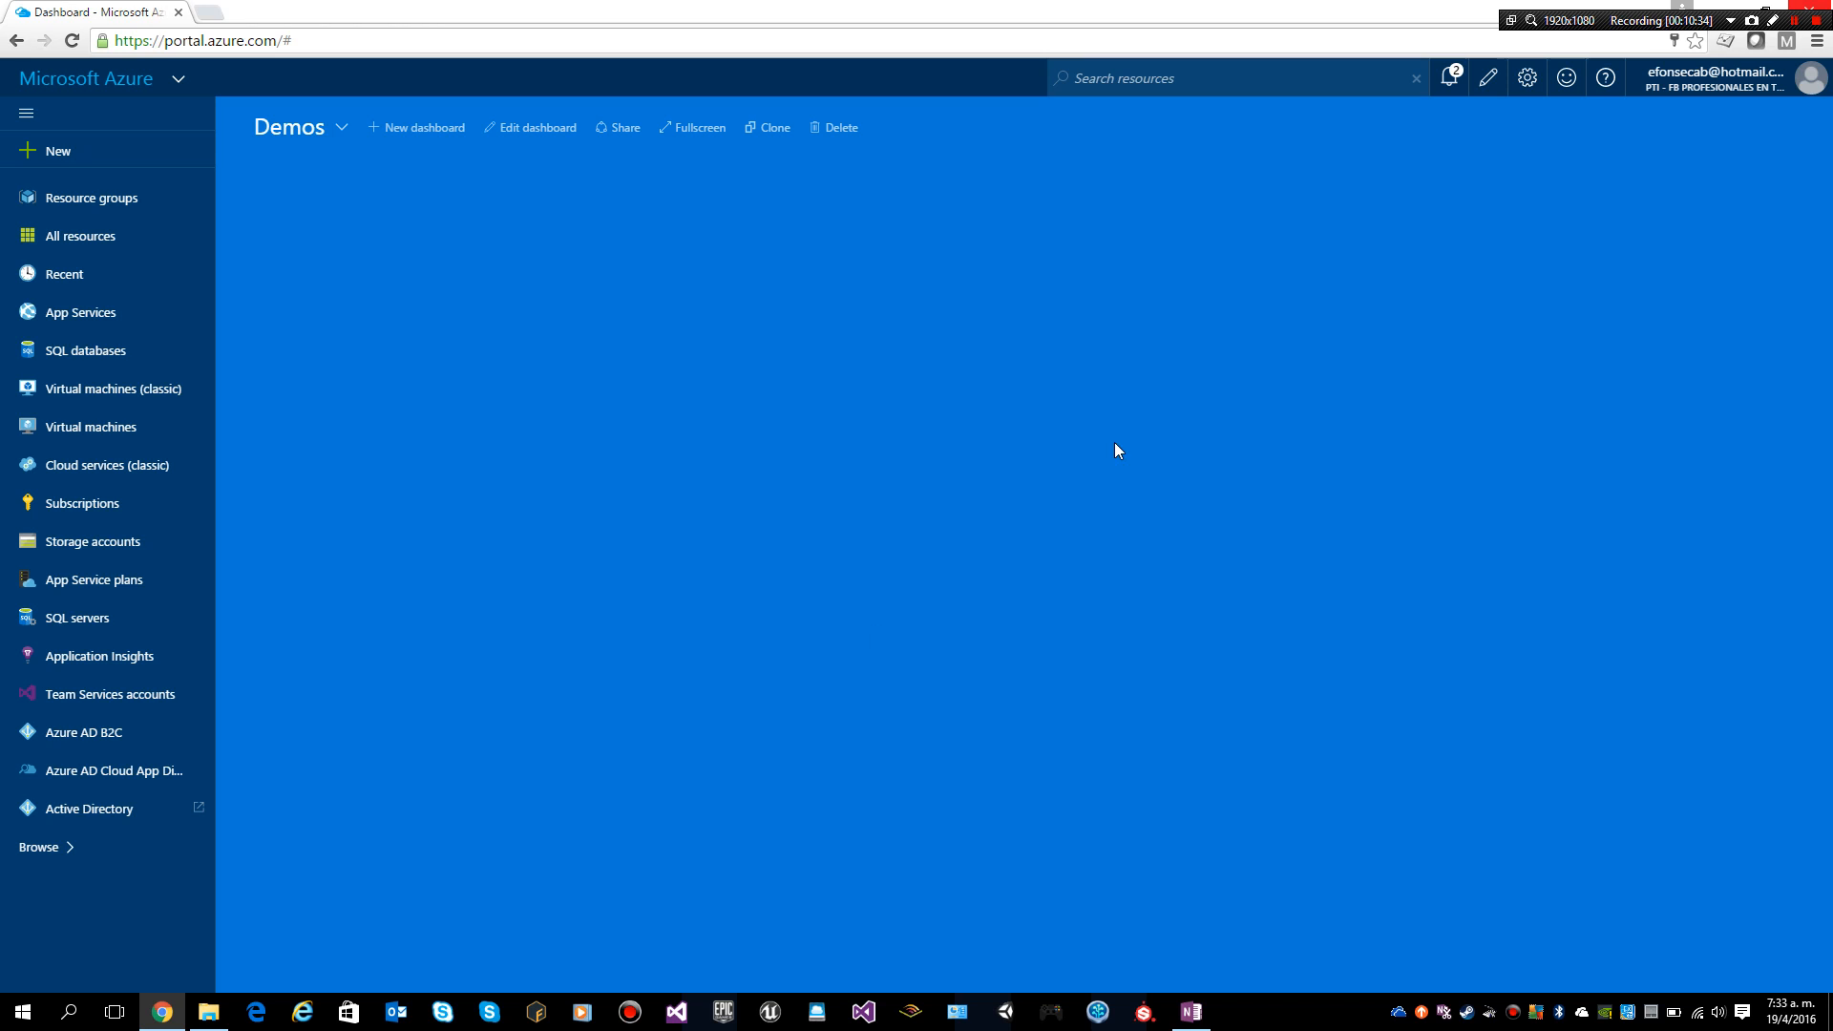
Step: Check the deployment notifications, then list virtual machines showing vmmoodle16 Creating in RG-Moodle
left_click(1451, 81)
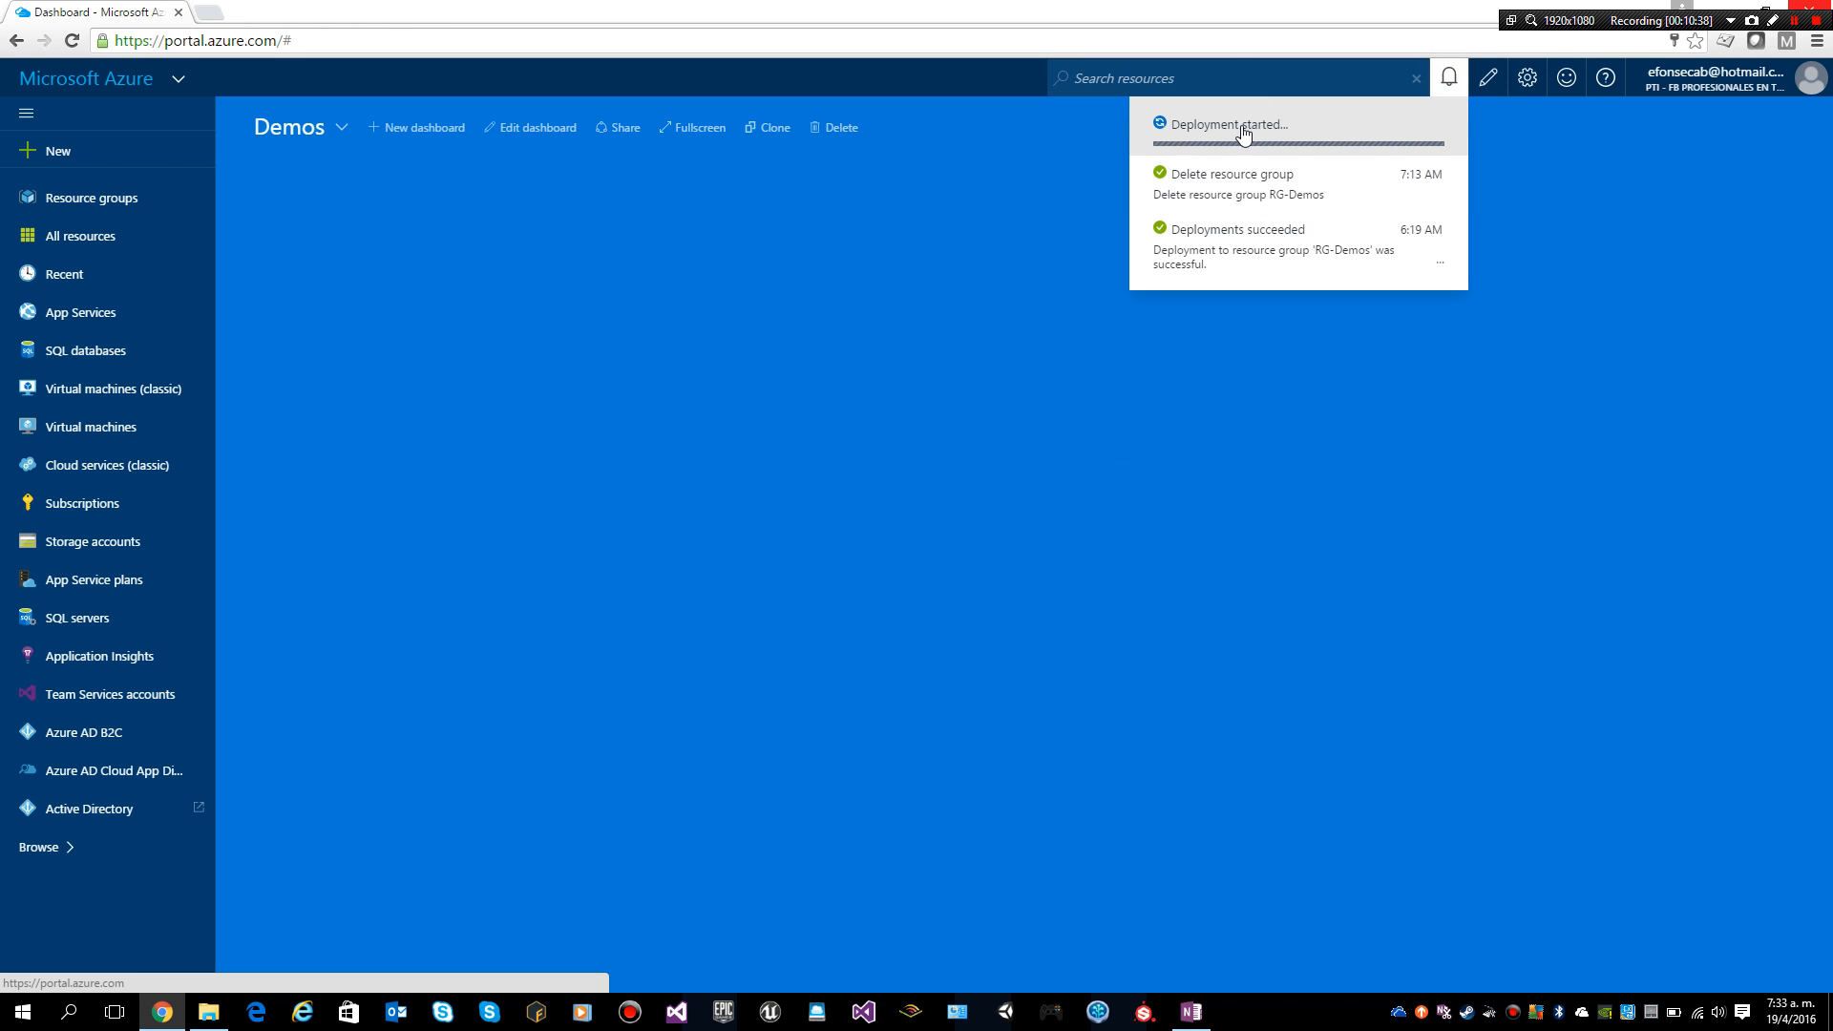
left_click(1354, 454)
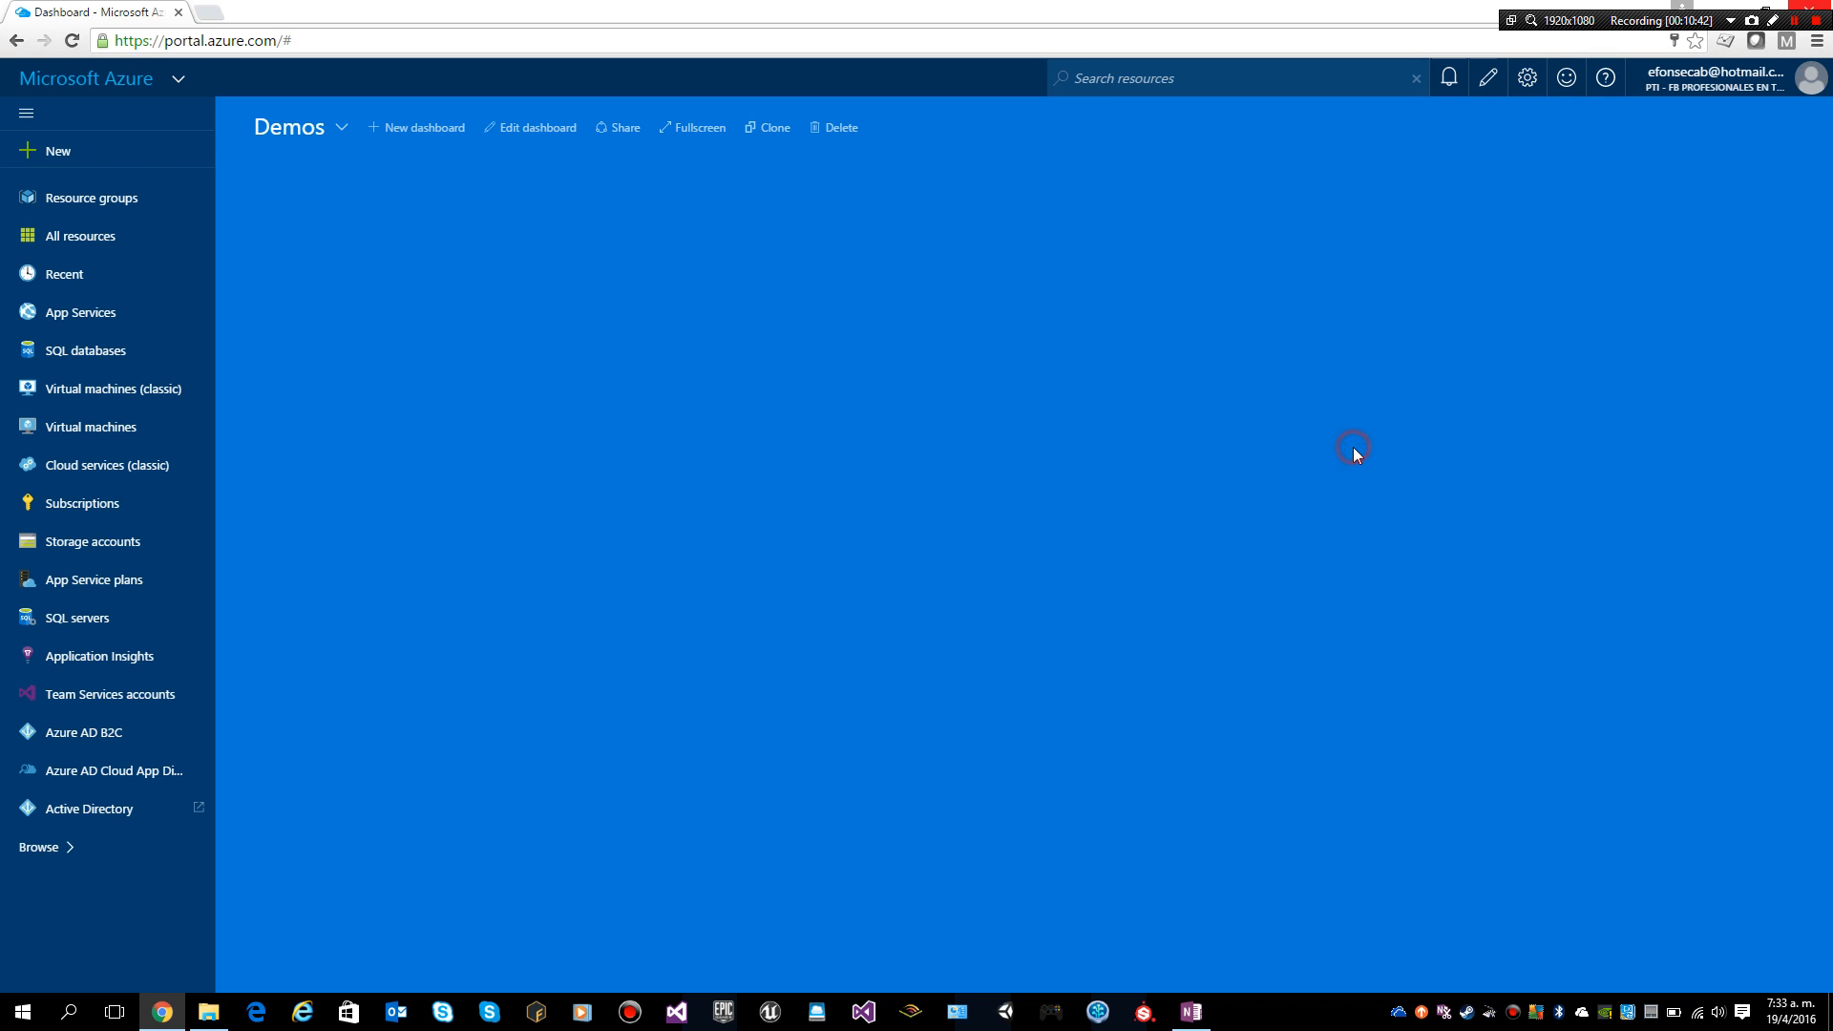
left_click(57, 427)
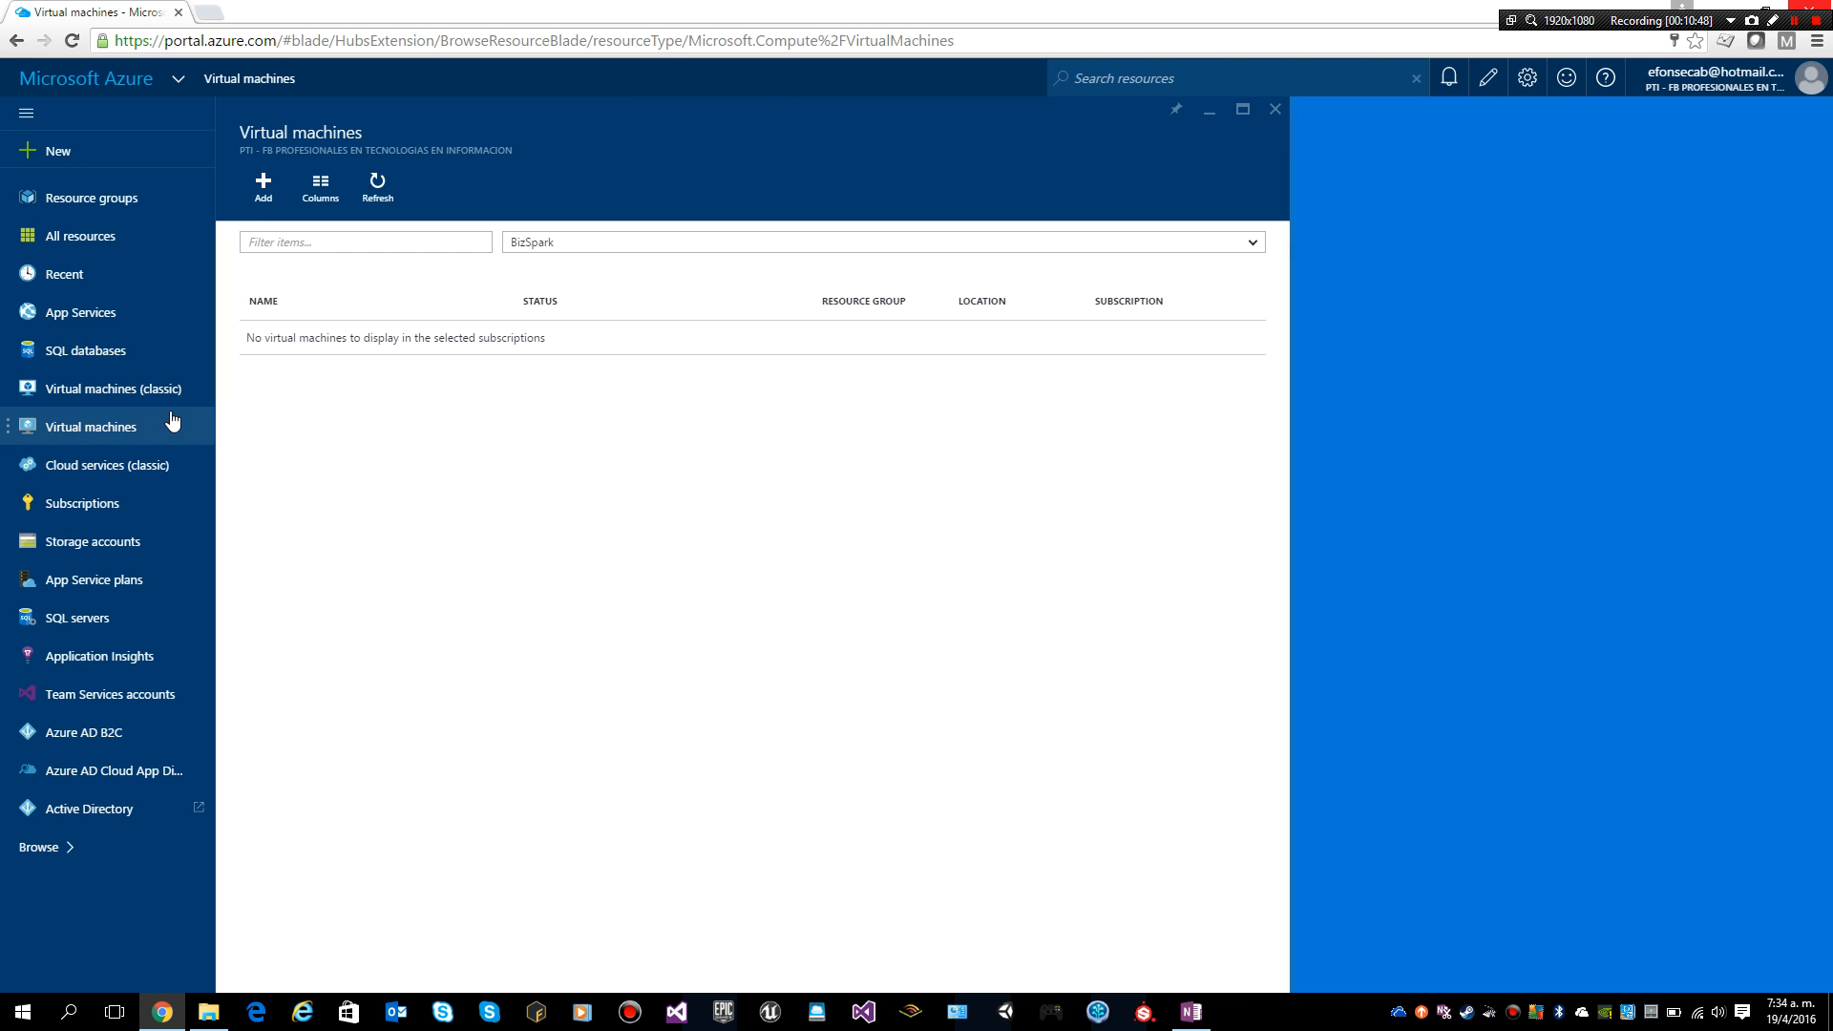
left_click(119, 427)
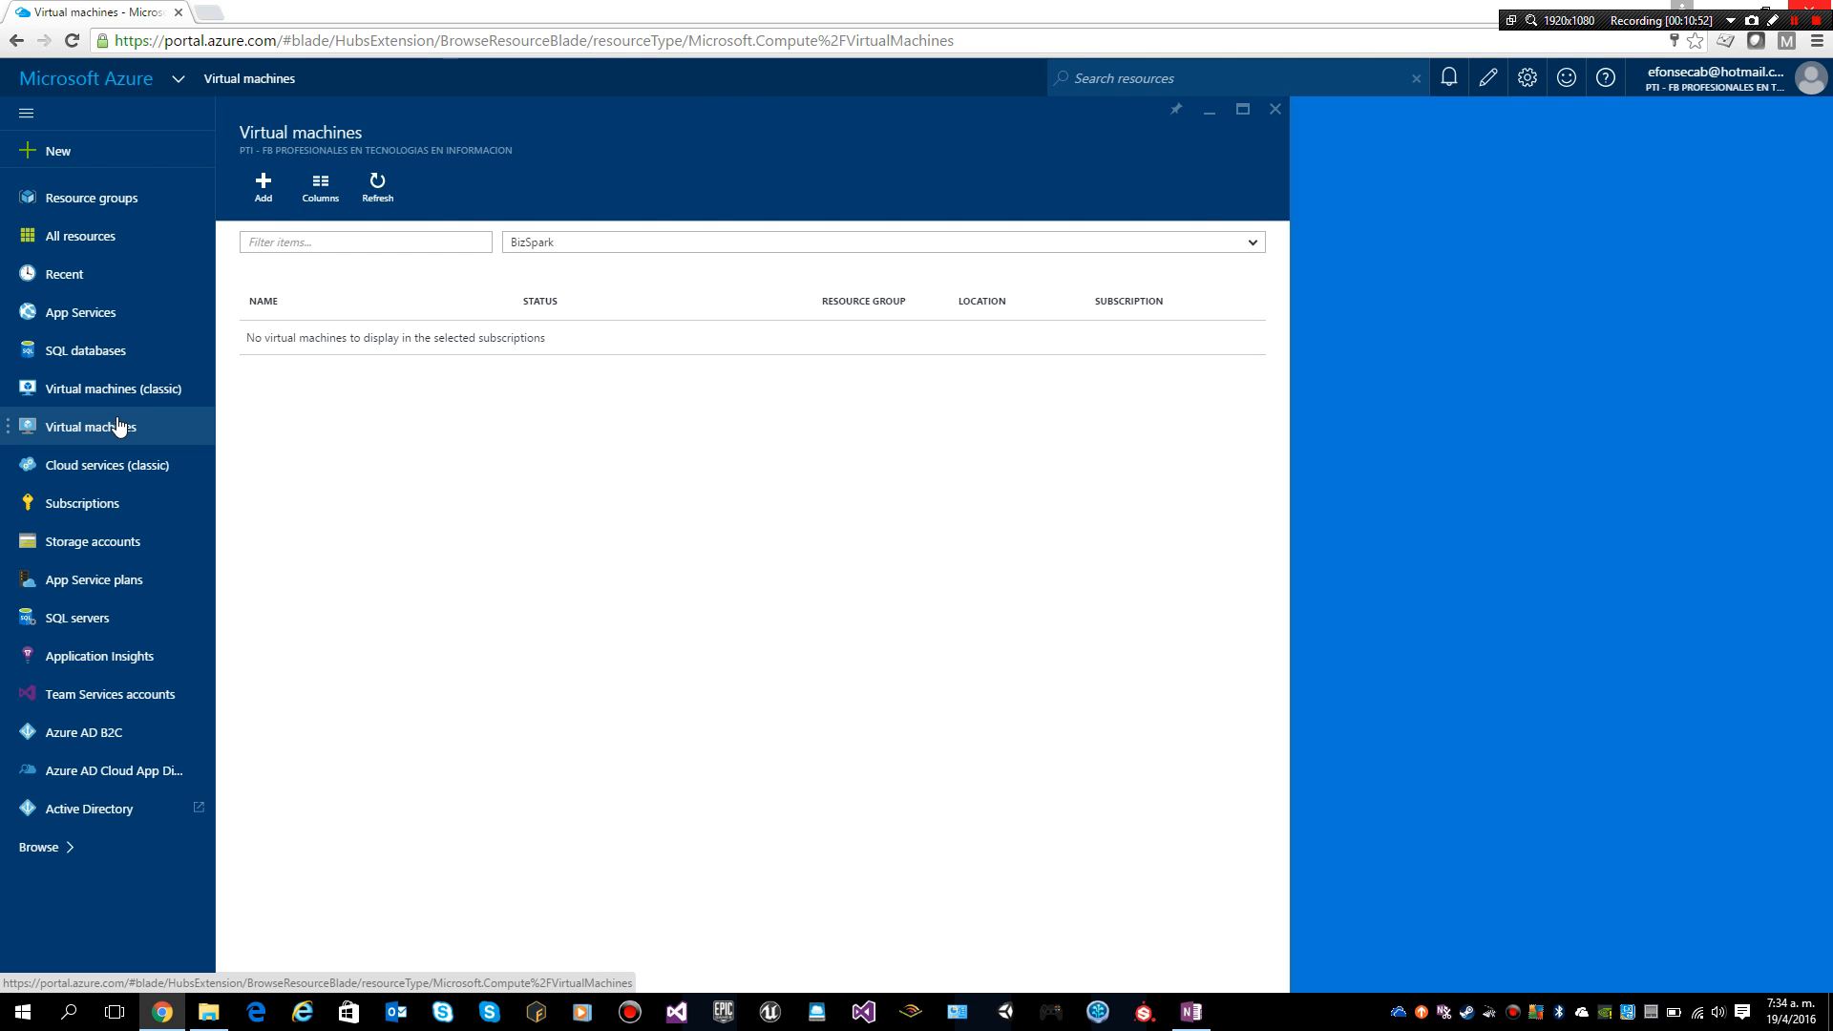
left_click(175, 80)
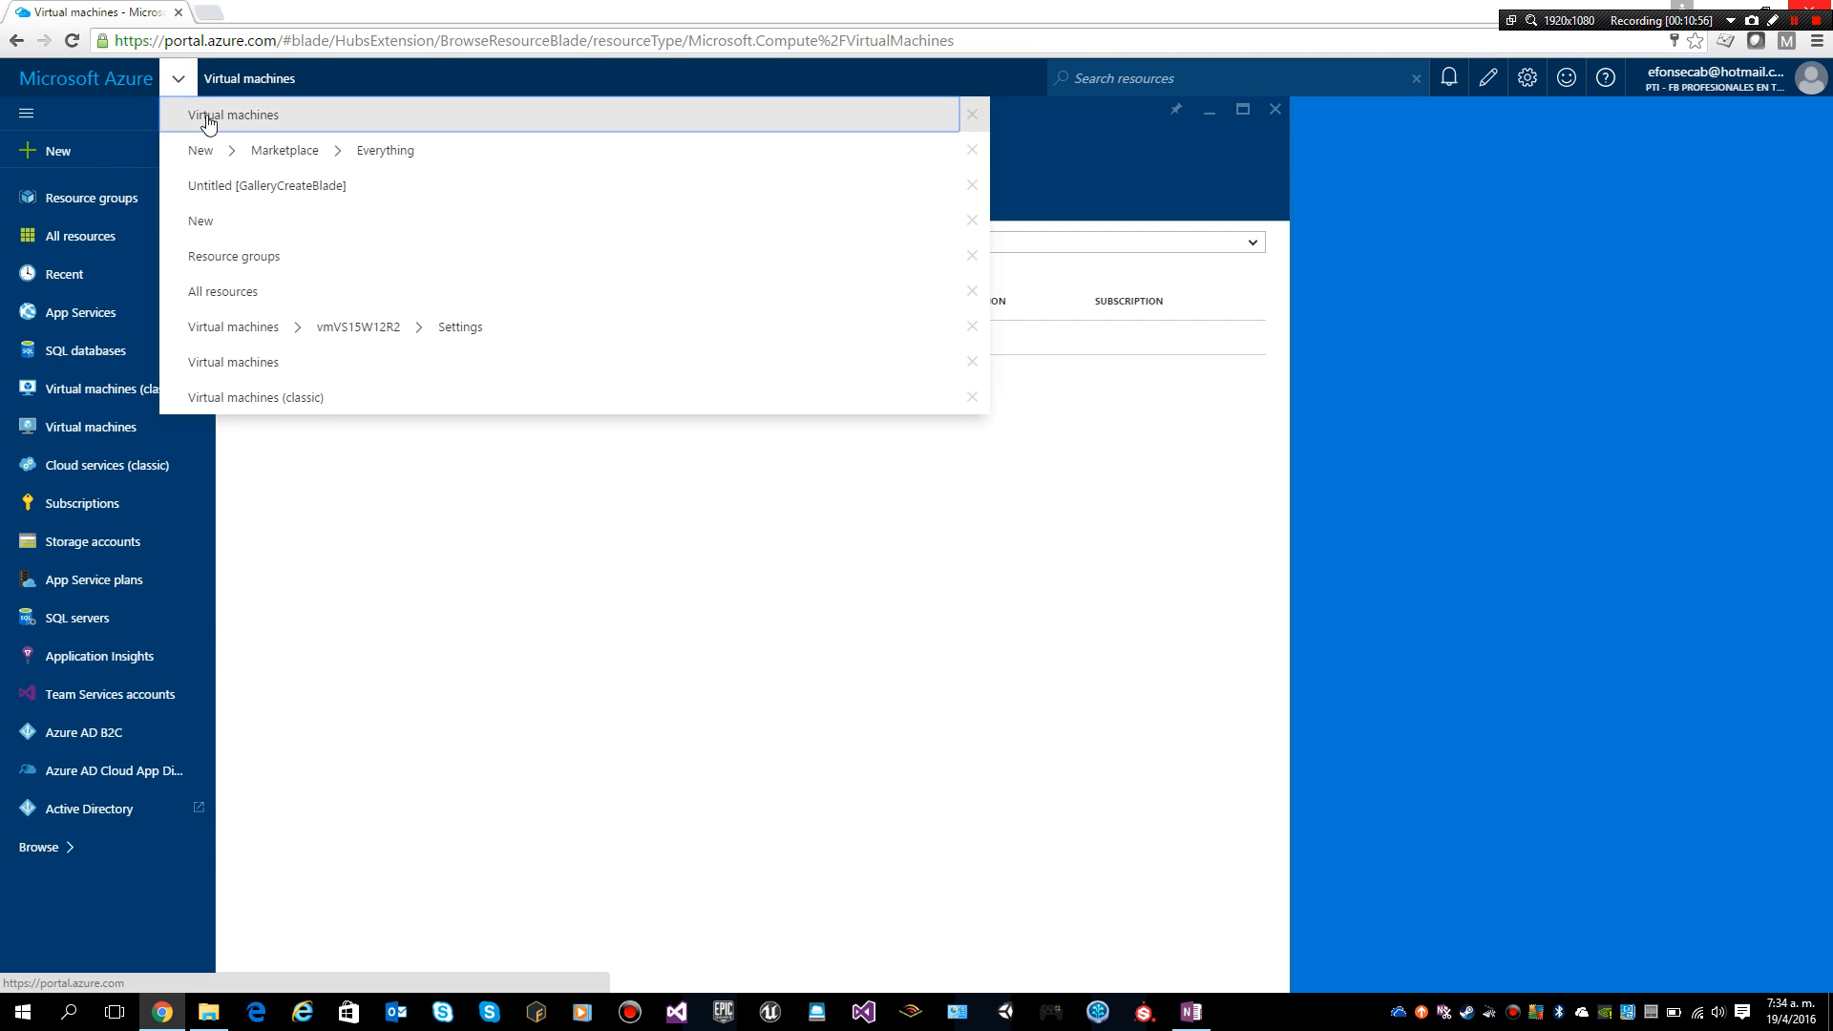
left_click(105, 82)
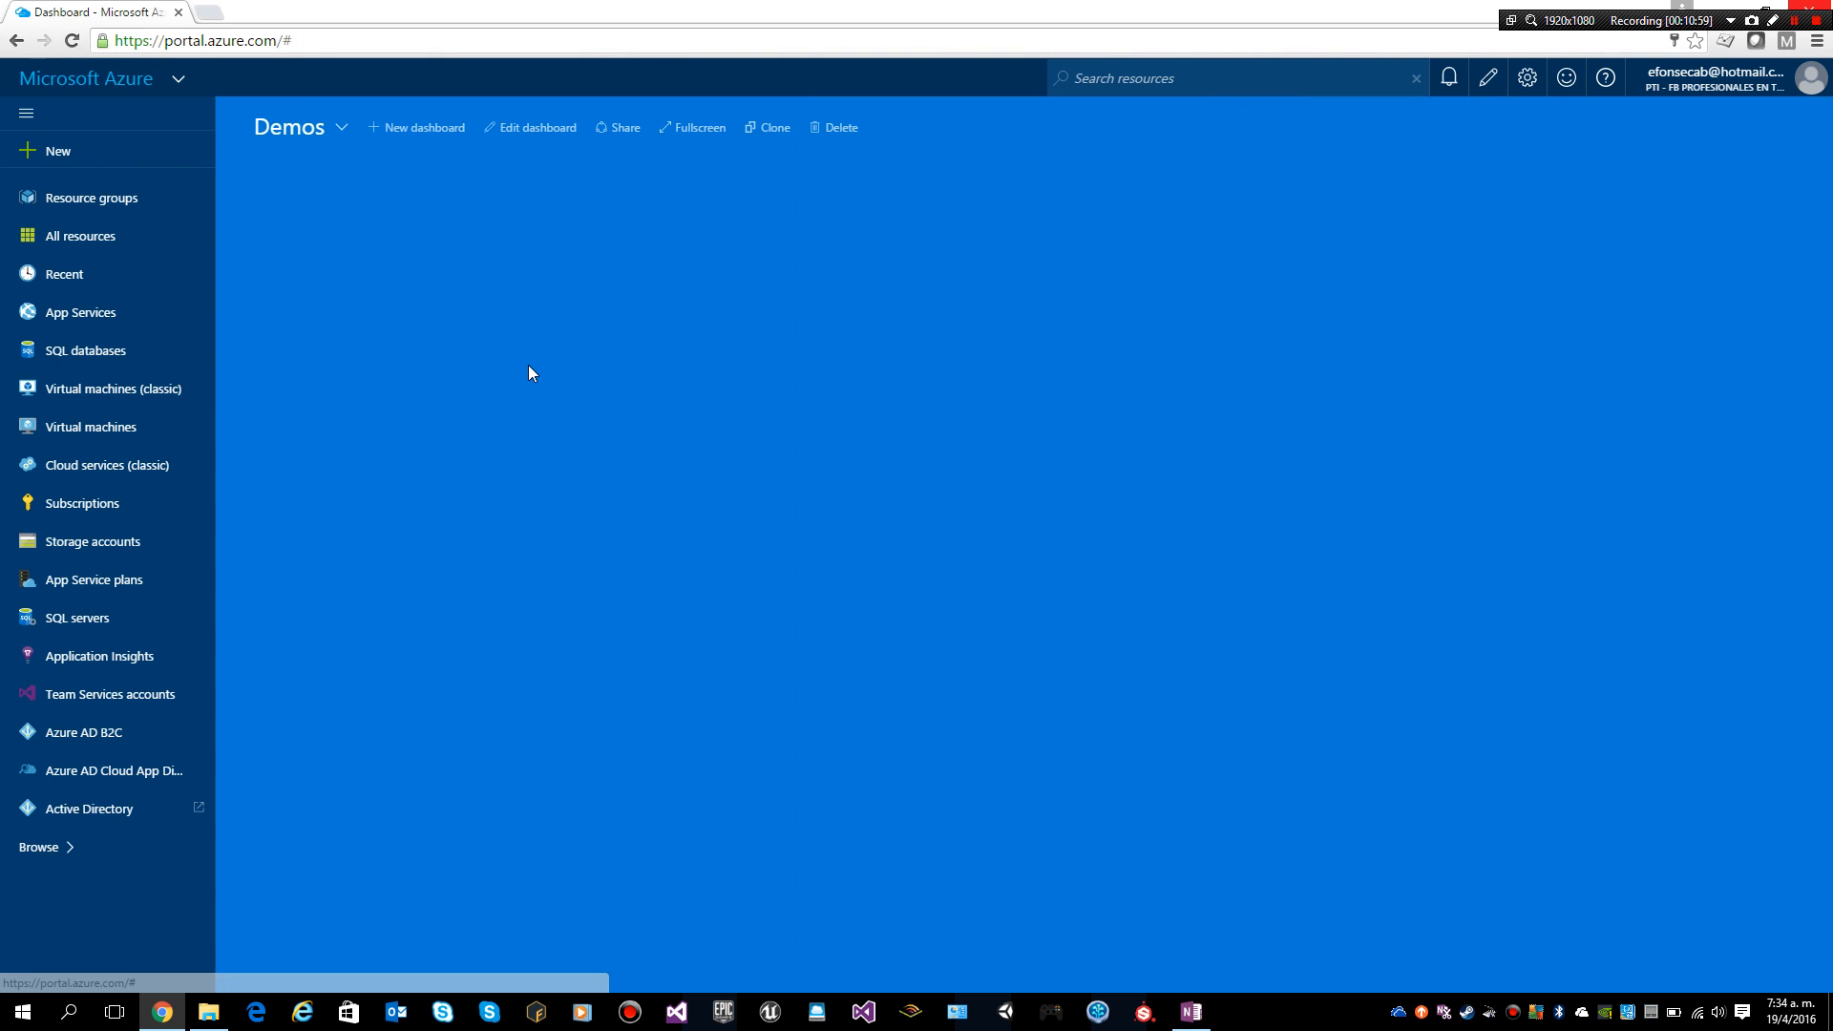
left_click(1445, 82)
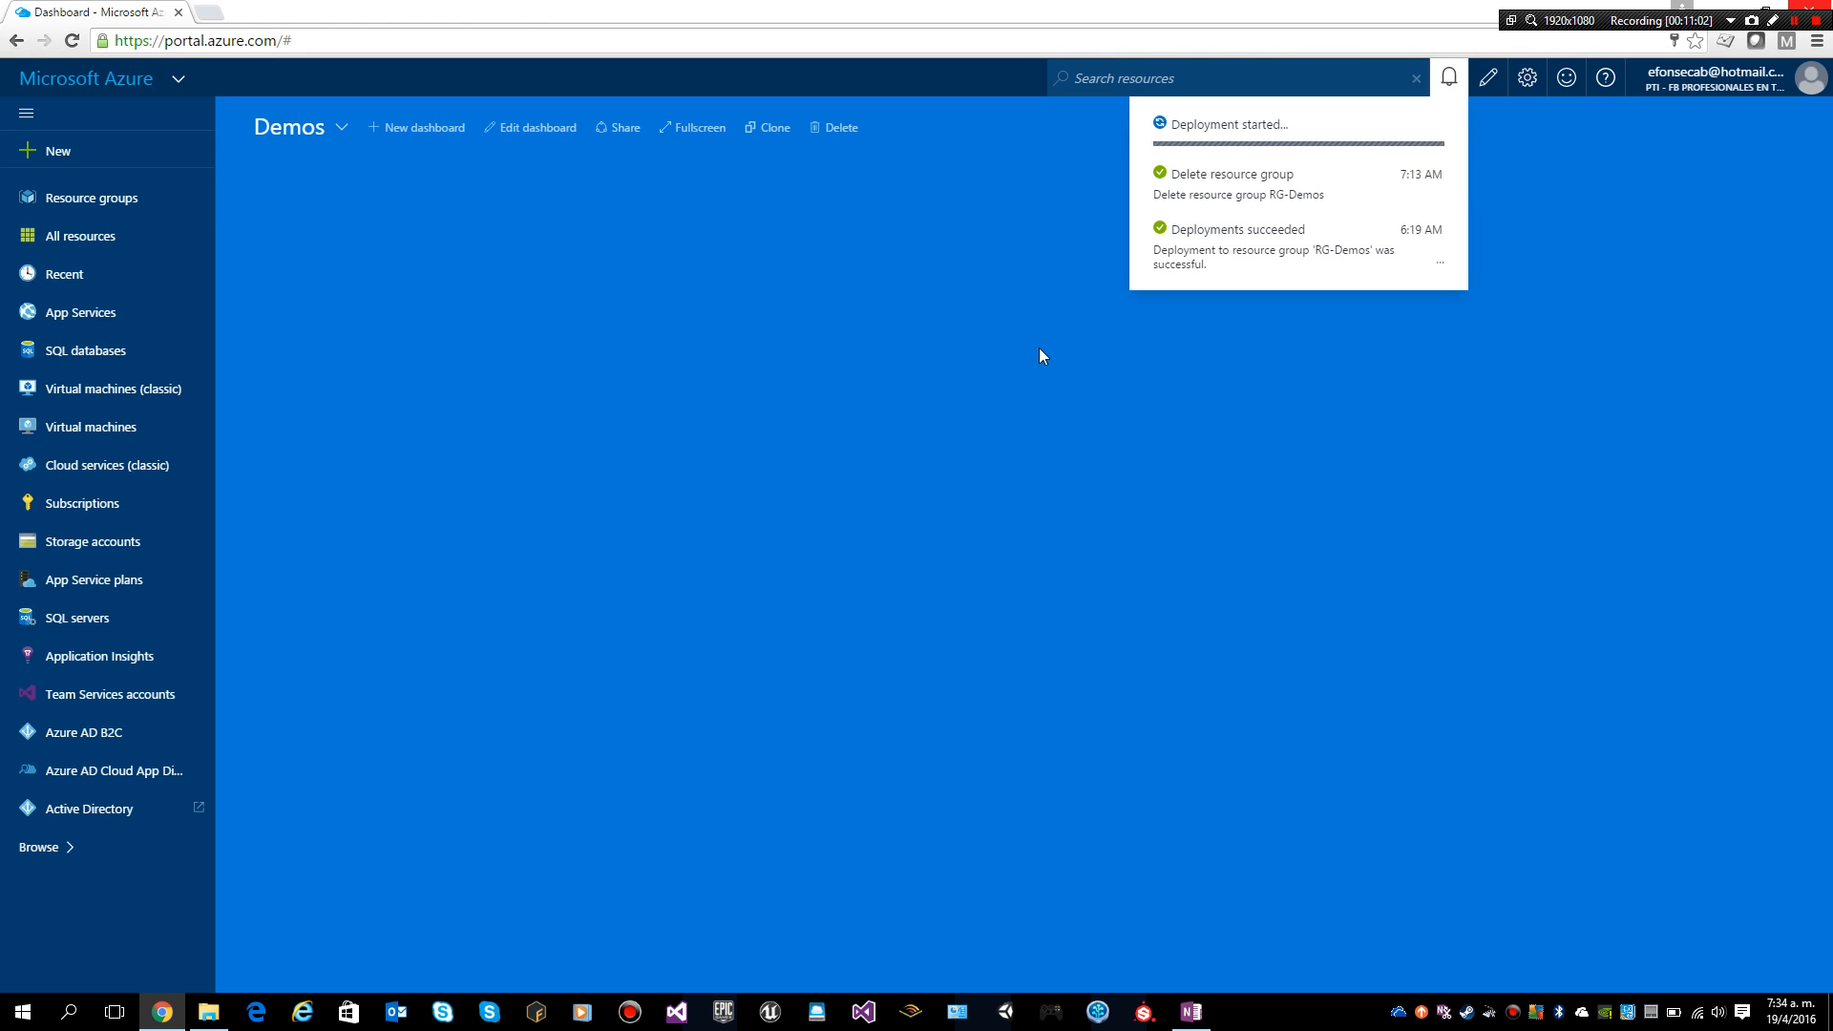
left_click(943, 434)
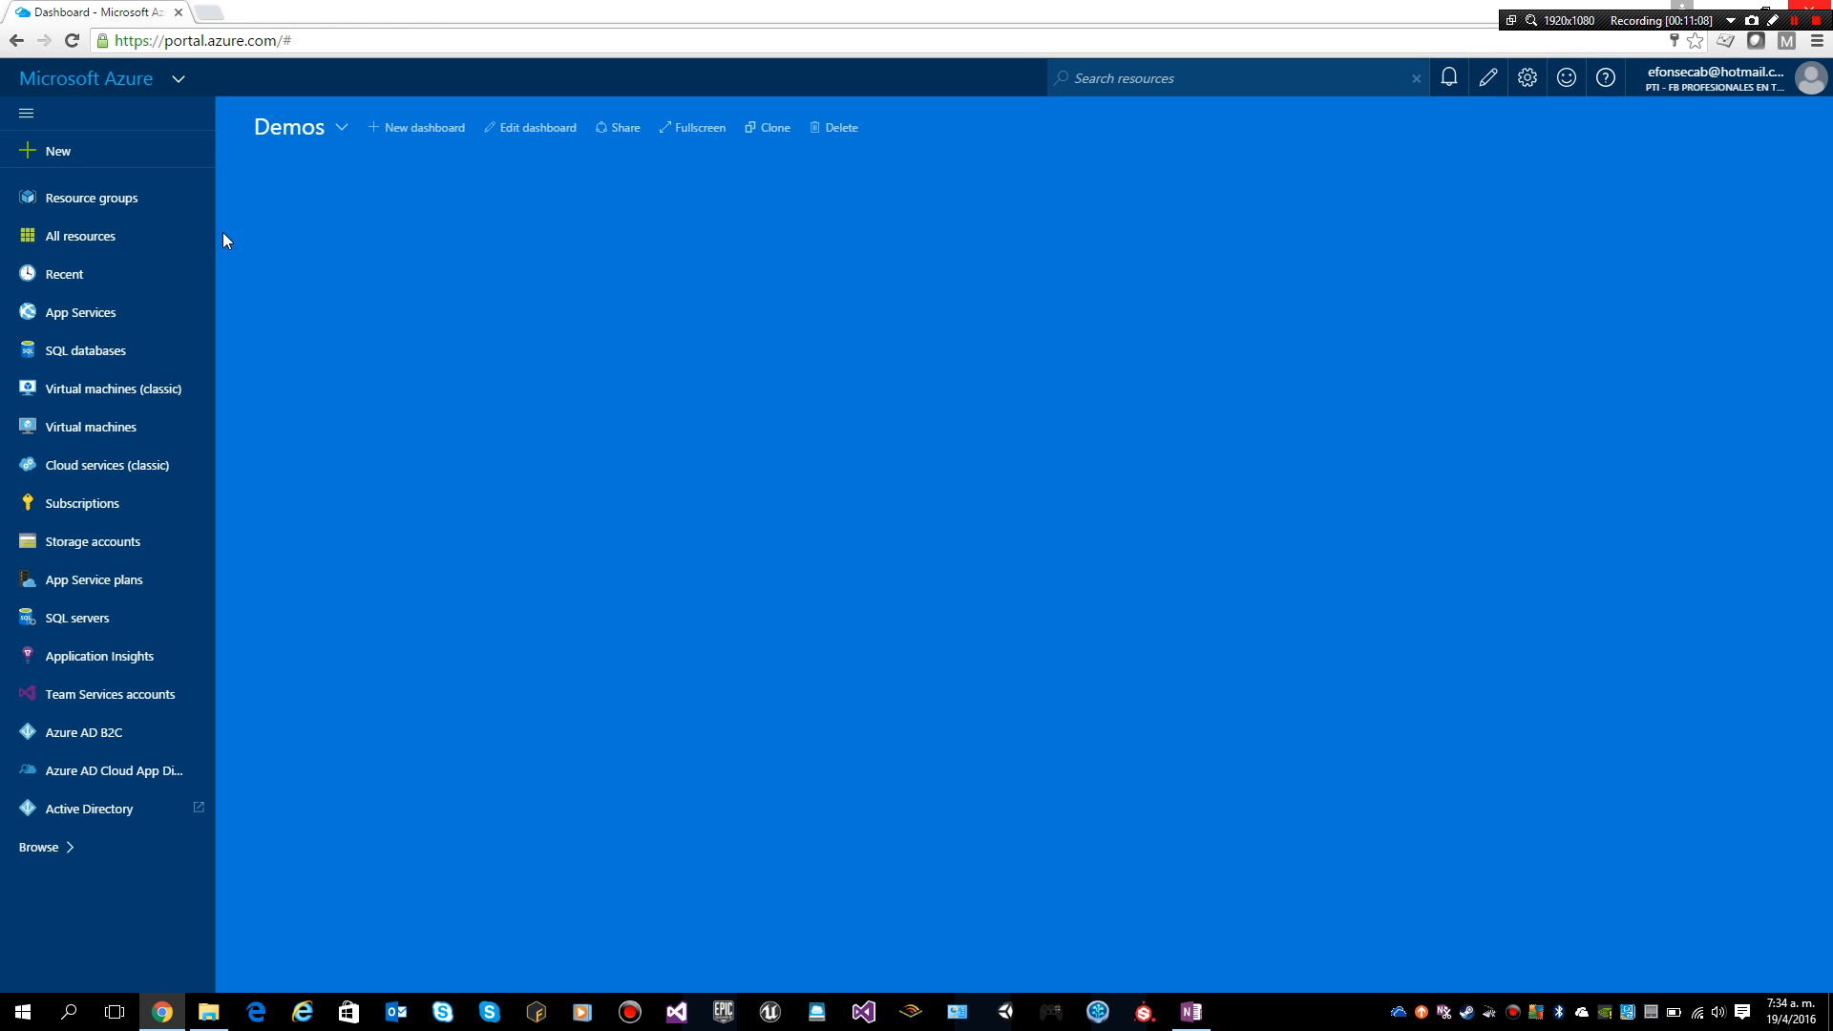
left_click(86, 86)
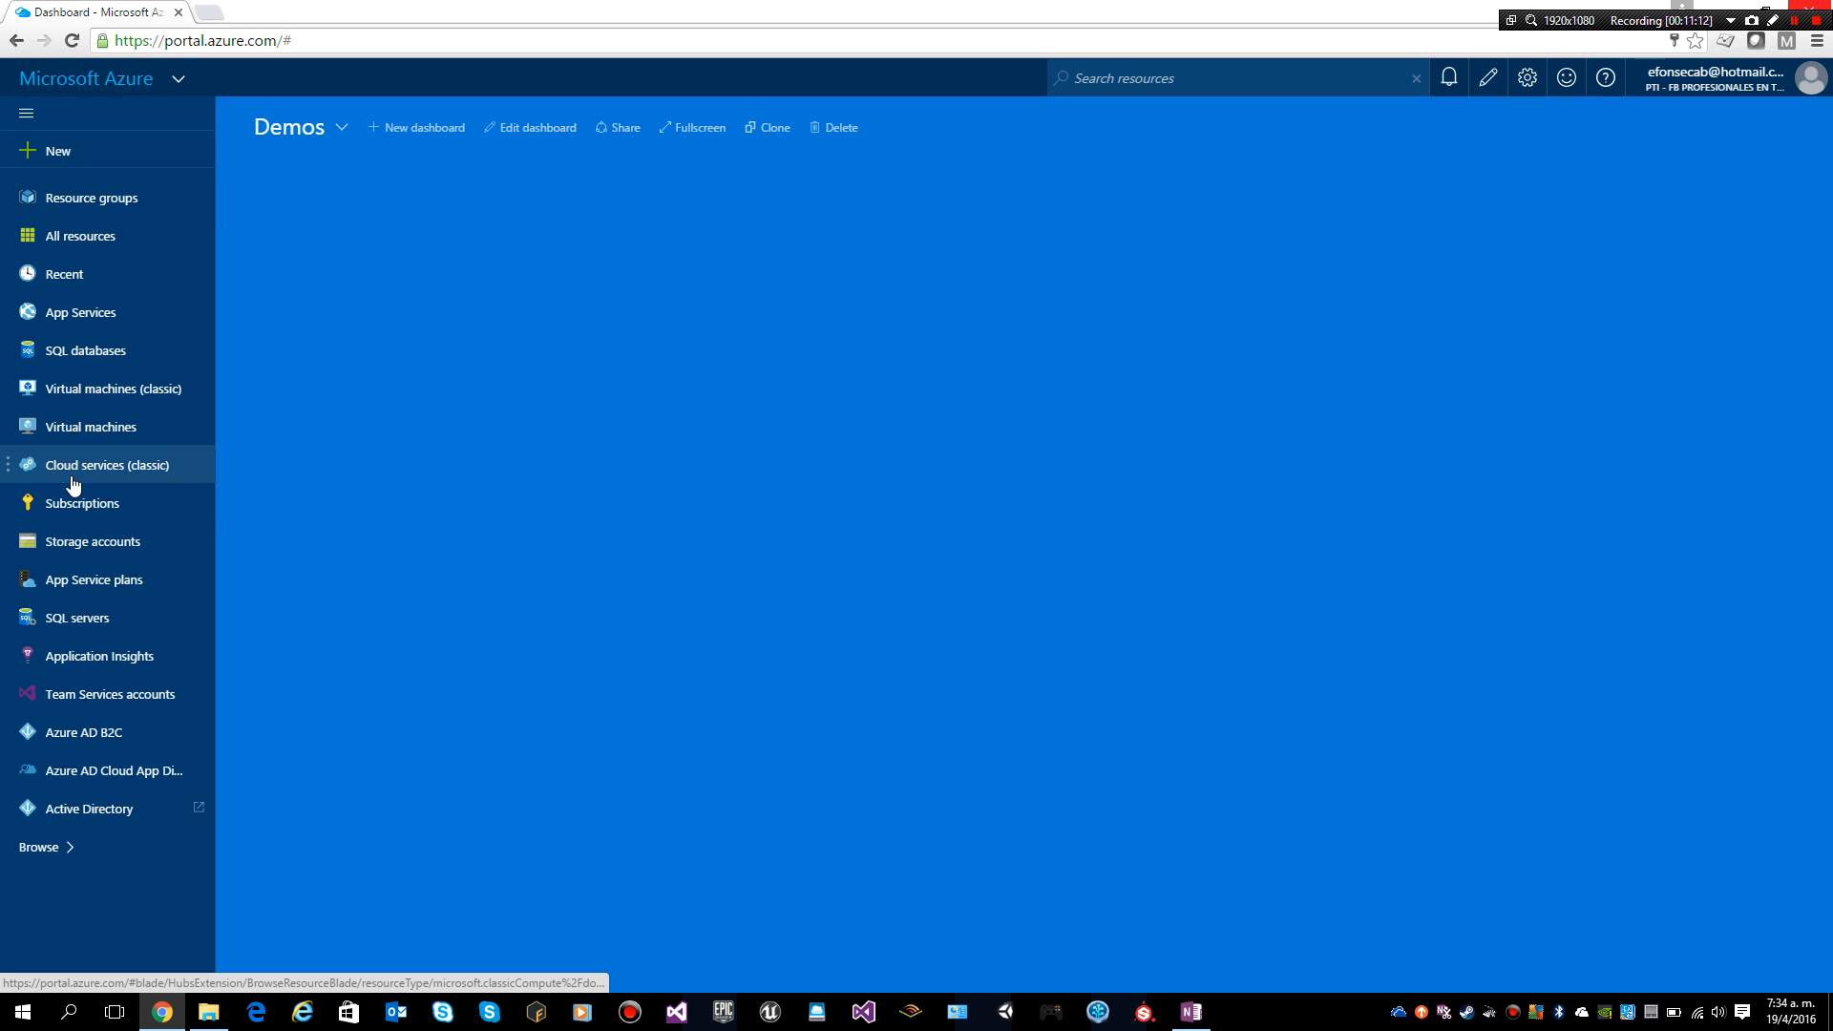
left_click(67, 429)
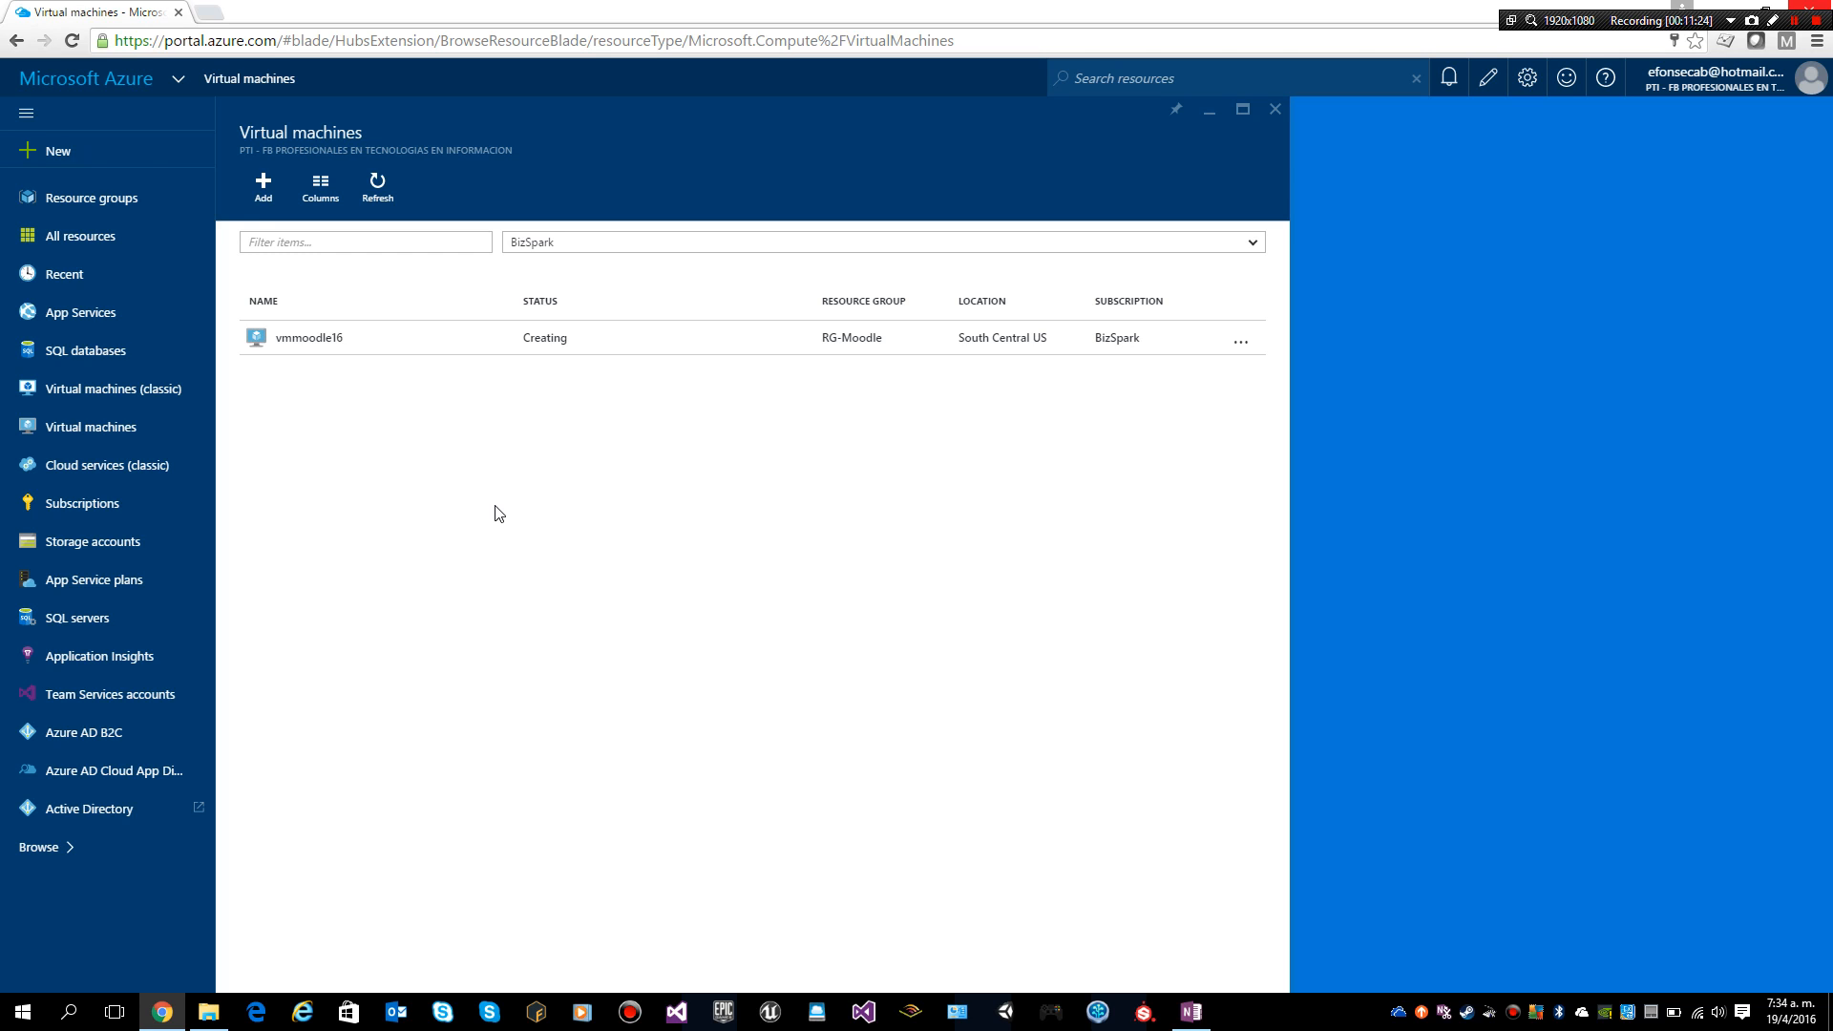
Step: Refresh until vmmoodle16 shows Running, then open its page with public IP 40.84.148.51
left_click(383, 192)
left_click(1794, 20)
left_click(1794, 21)
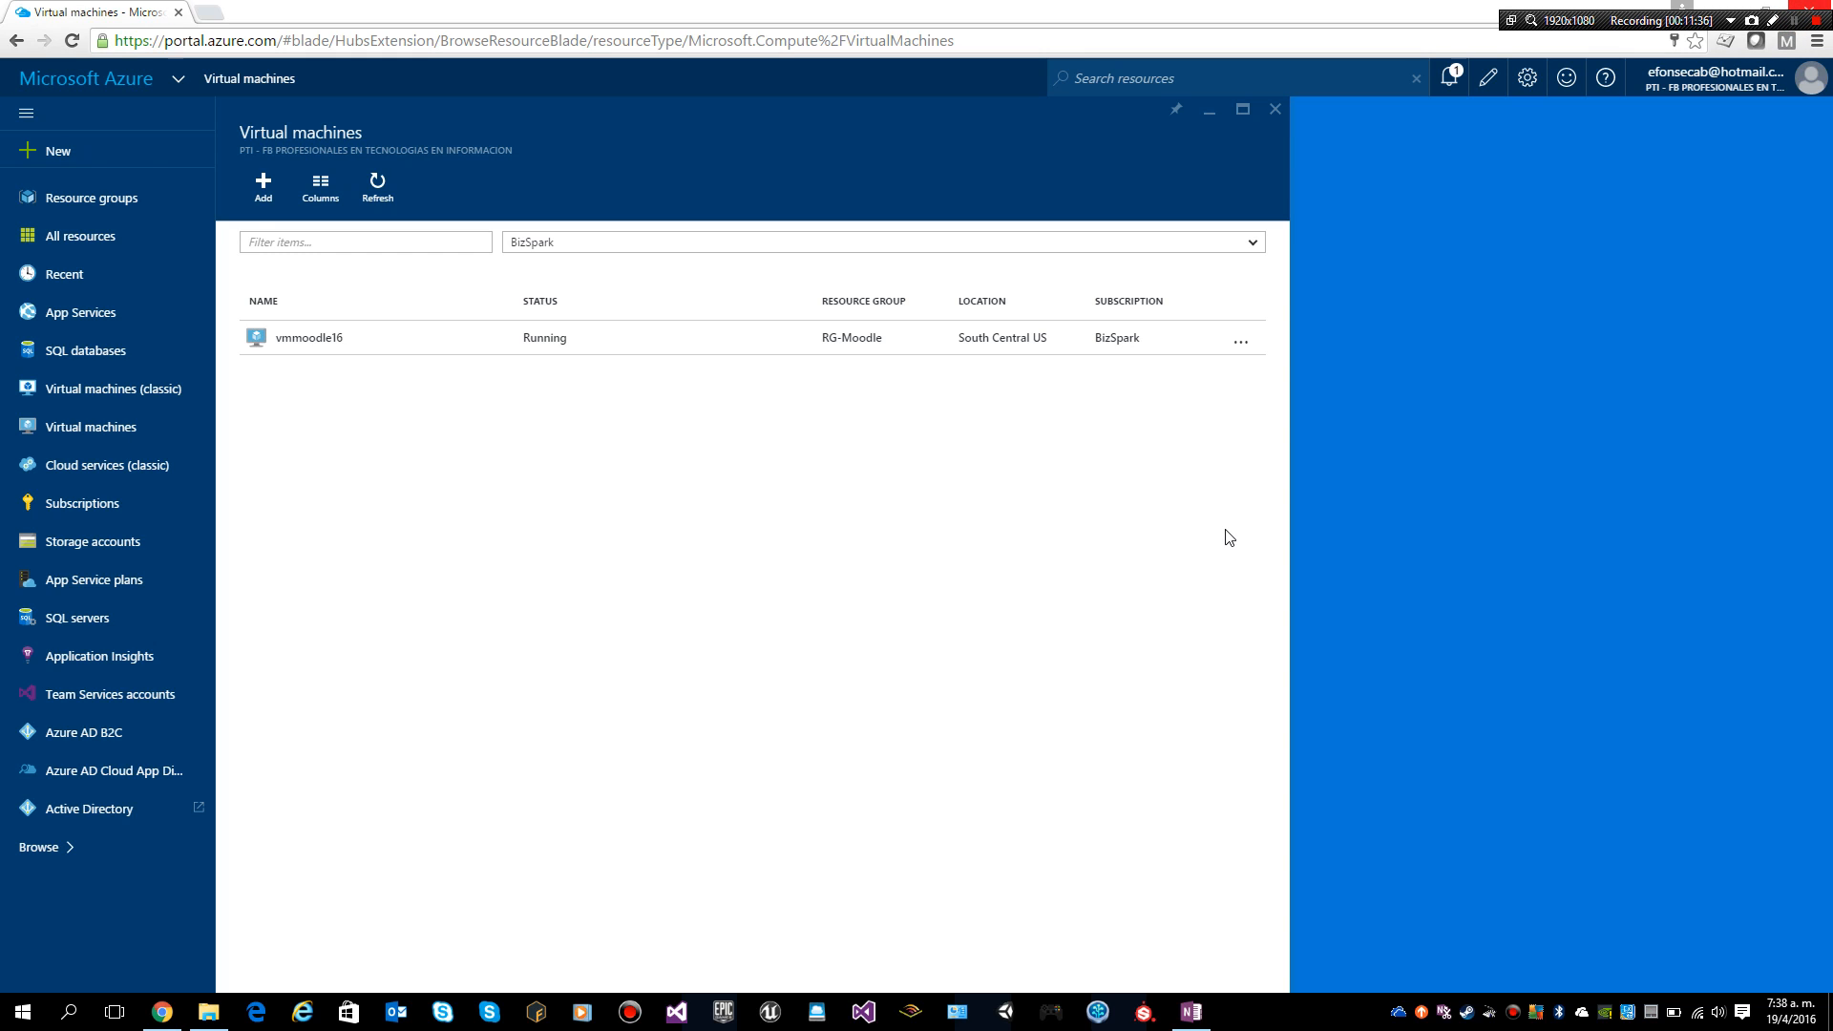
left_click(332, 336)
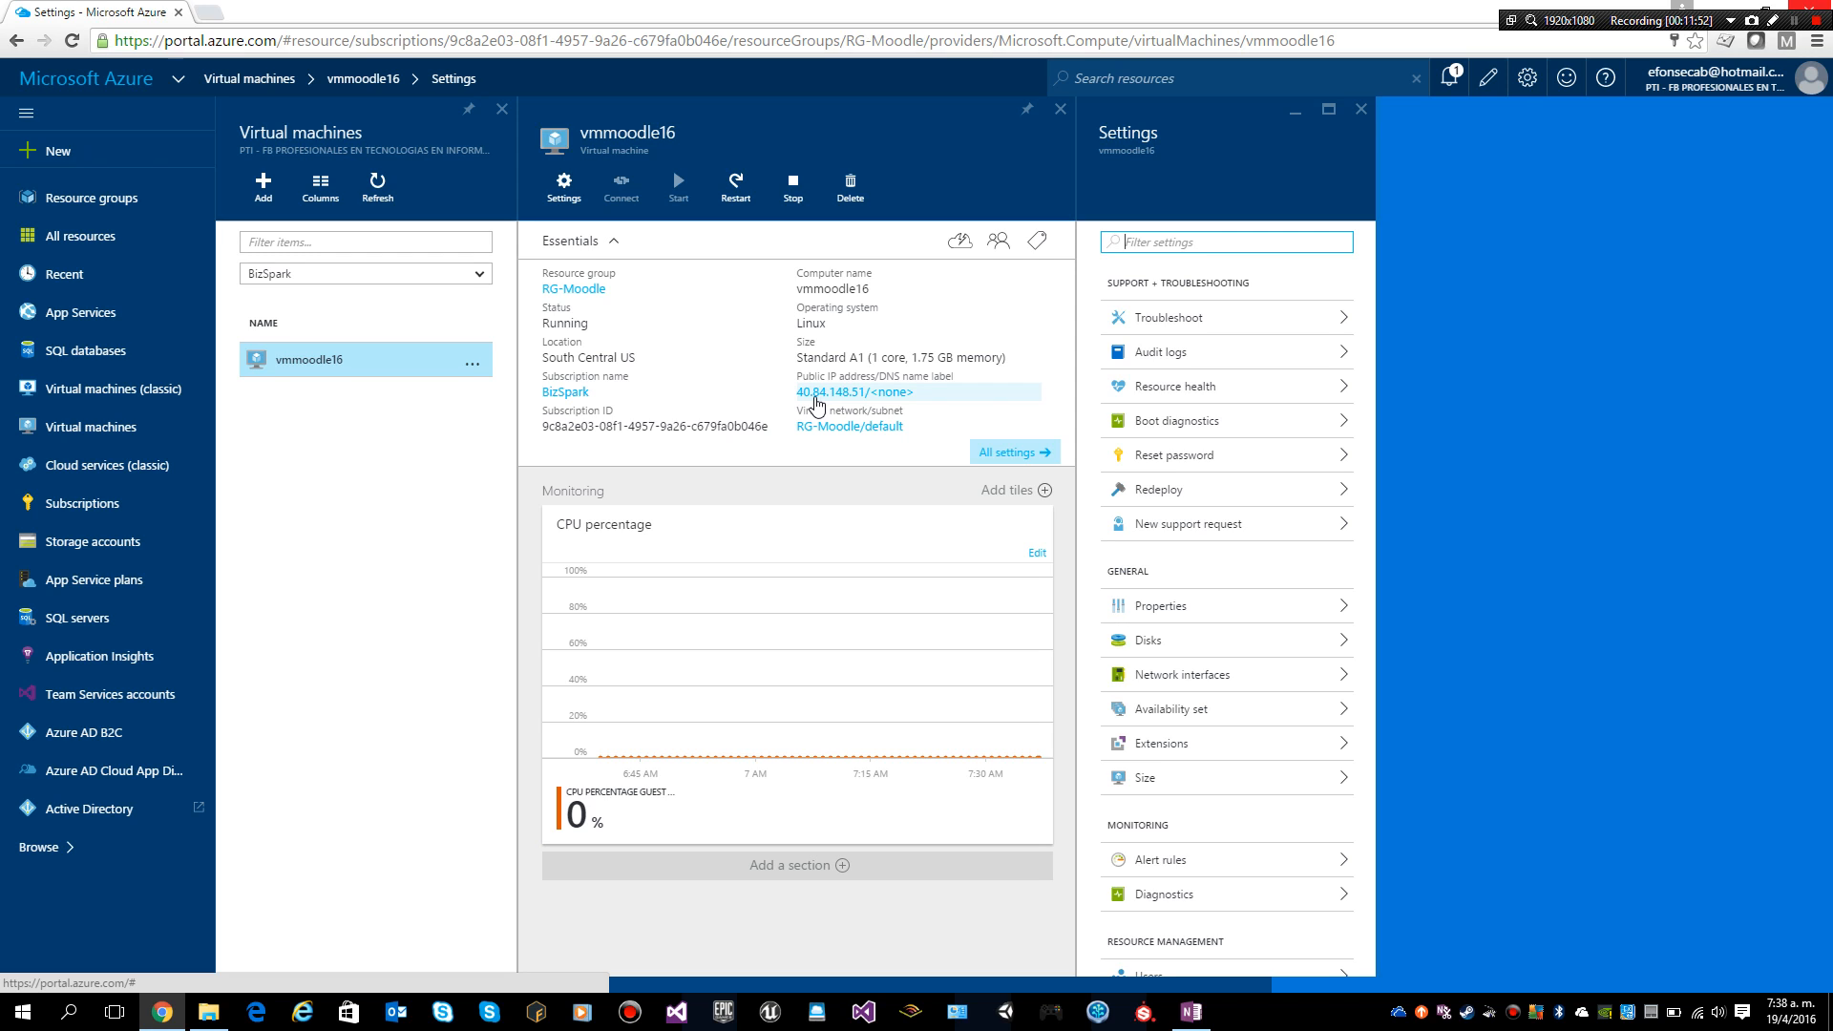
Step: Open the VM's network interface vmmoodle16832 to see private IP 10.0.0.4
left_click(1195, 680)
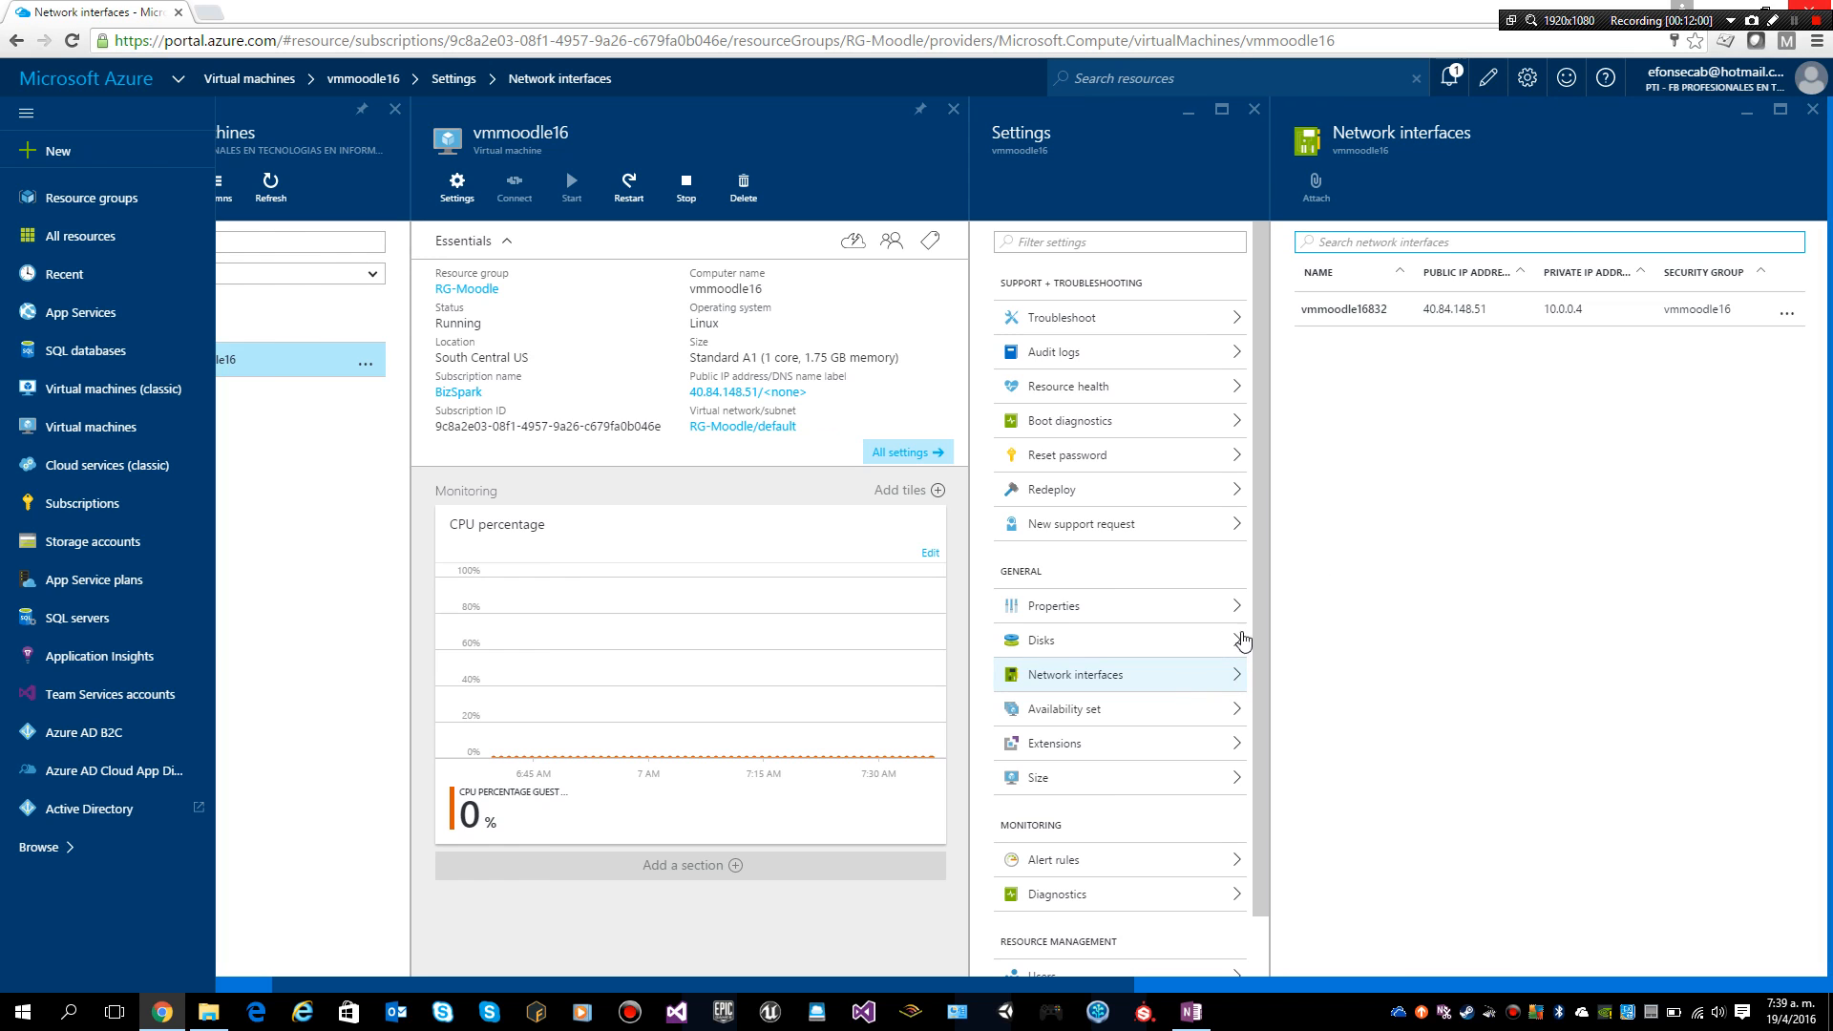
left_click(1385, 318)
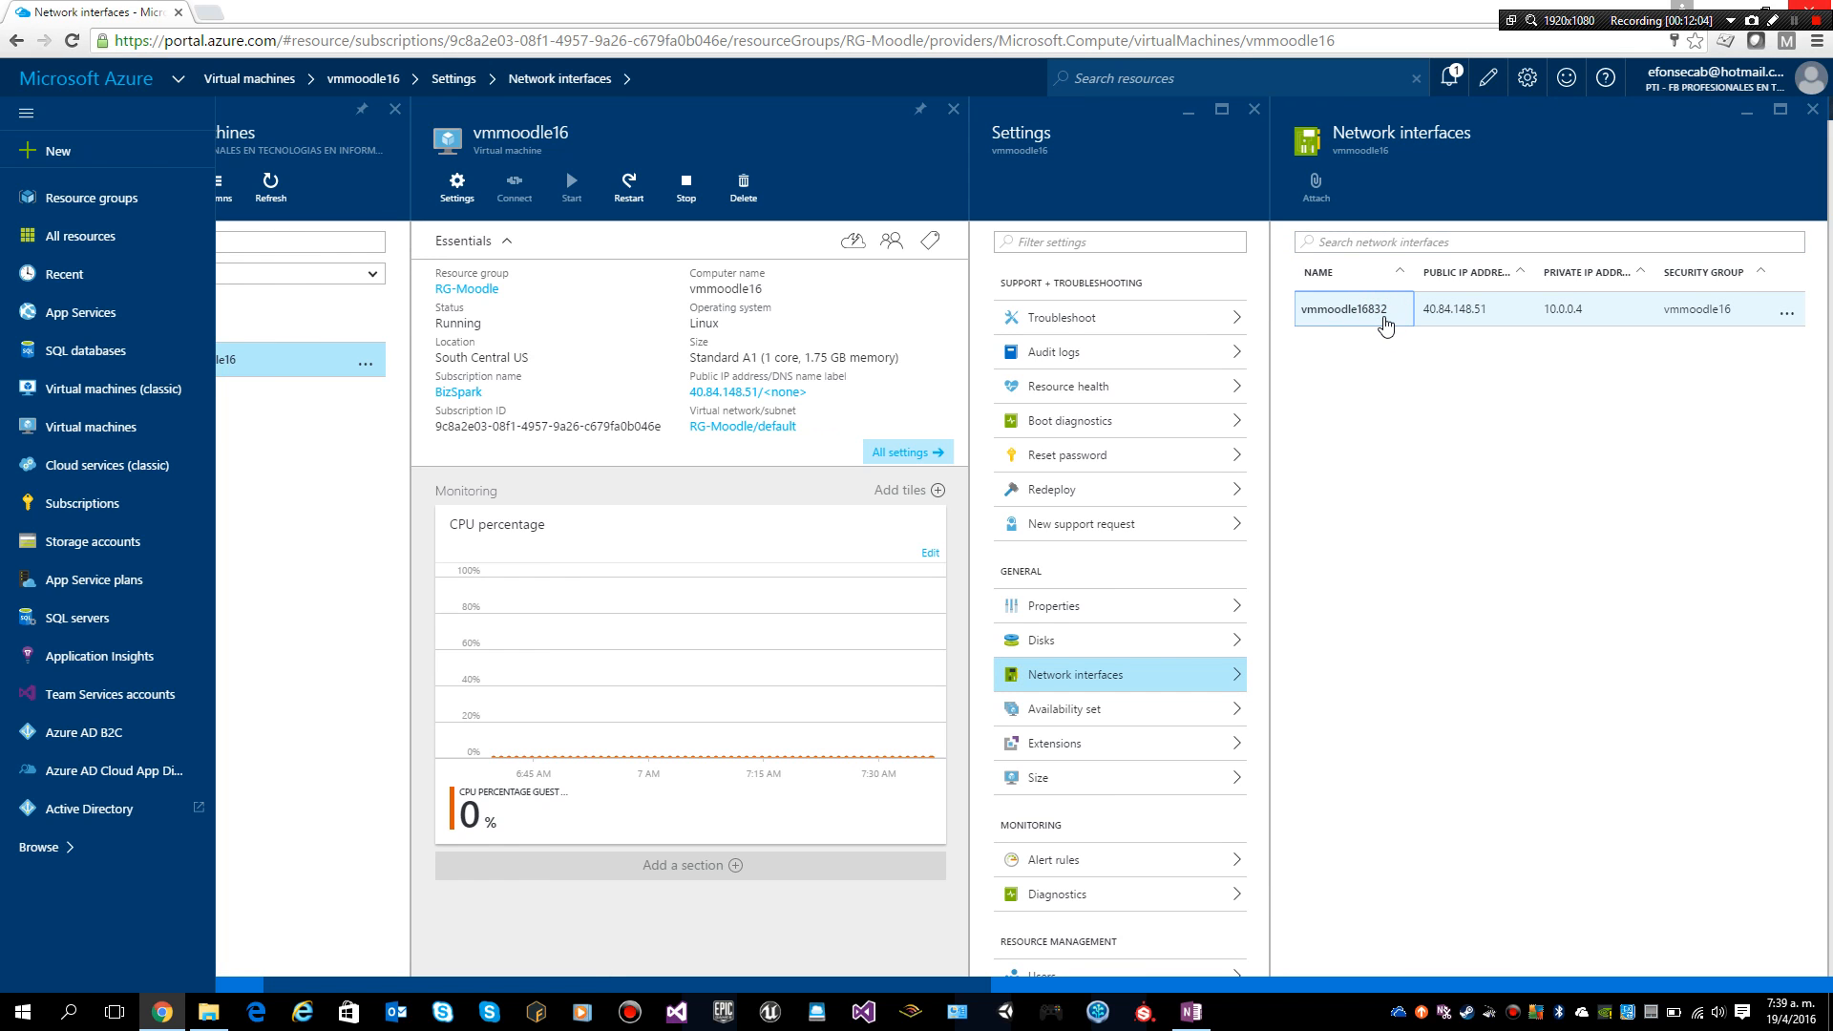
left_click(1348, 319)
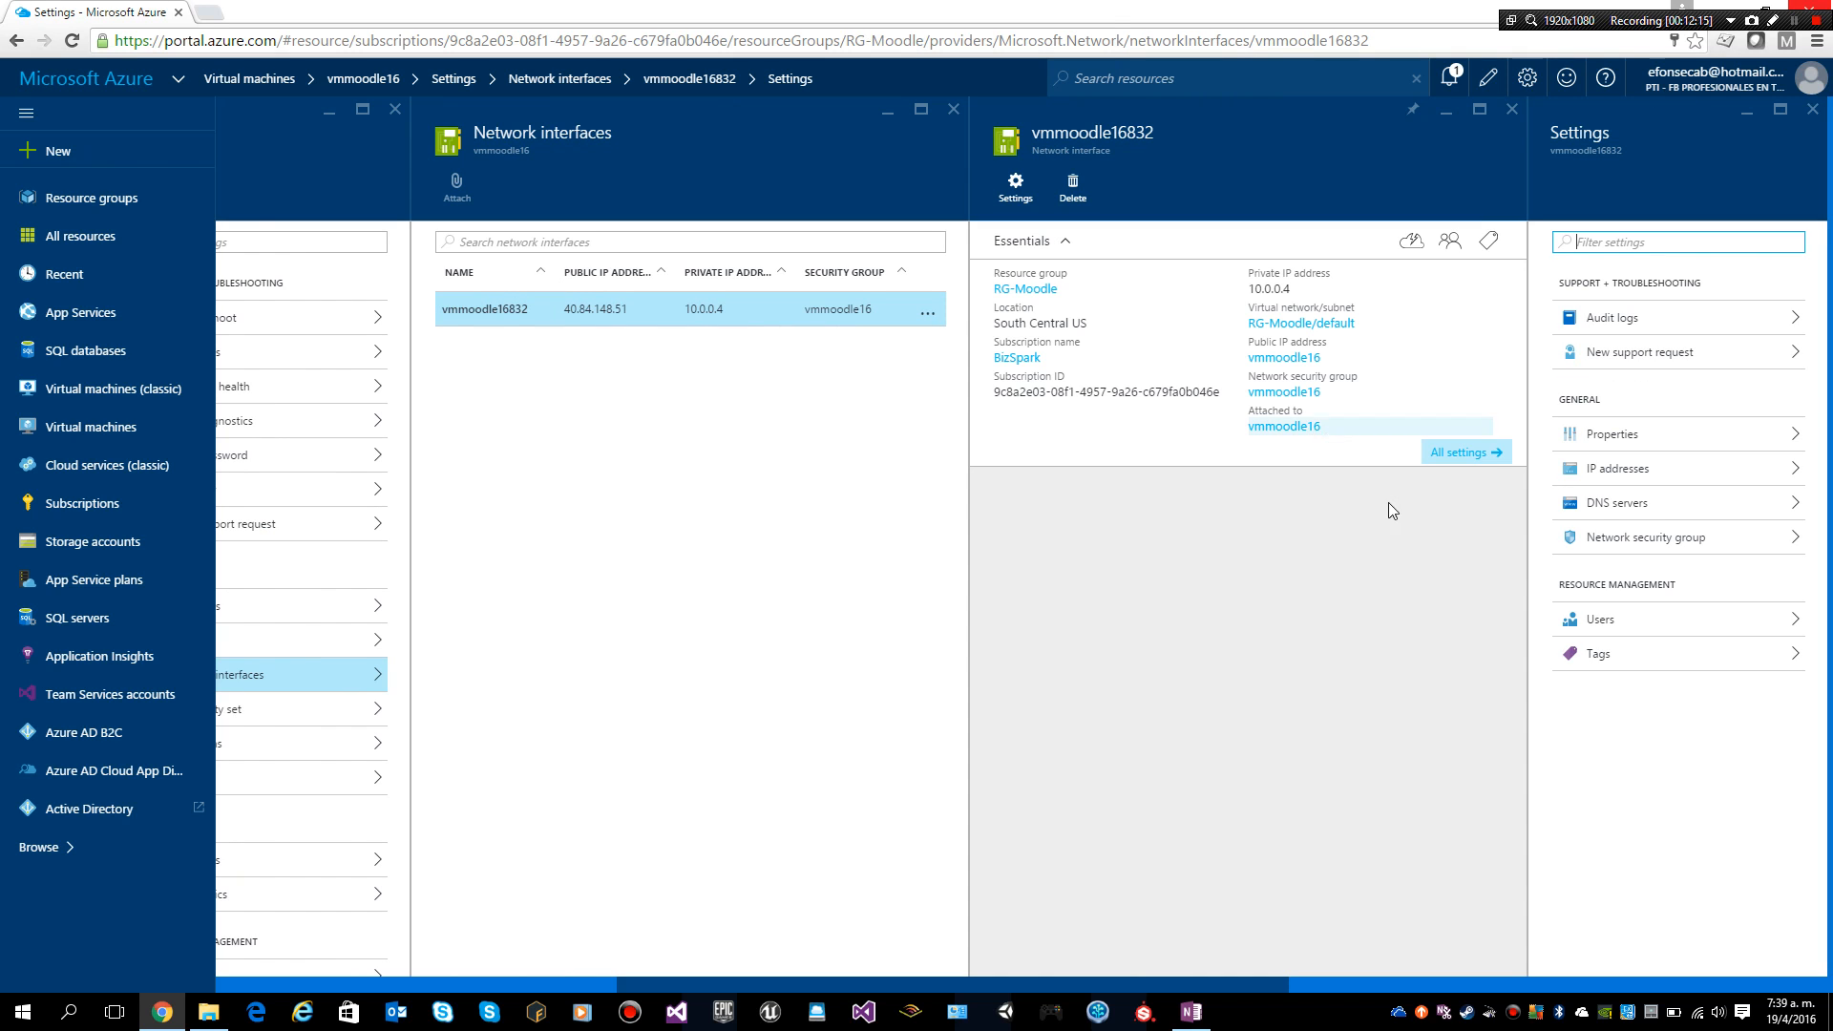
Step: Confirm security group vmmoodle16's inbound rules allow HTTP, HTTPS and SSH, then close the NIC blades
left_click(1623, 536)
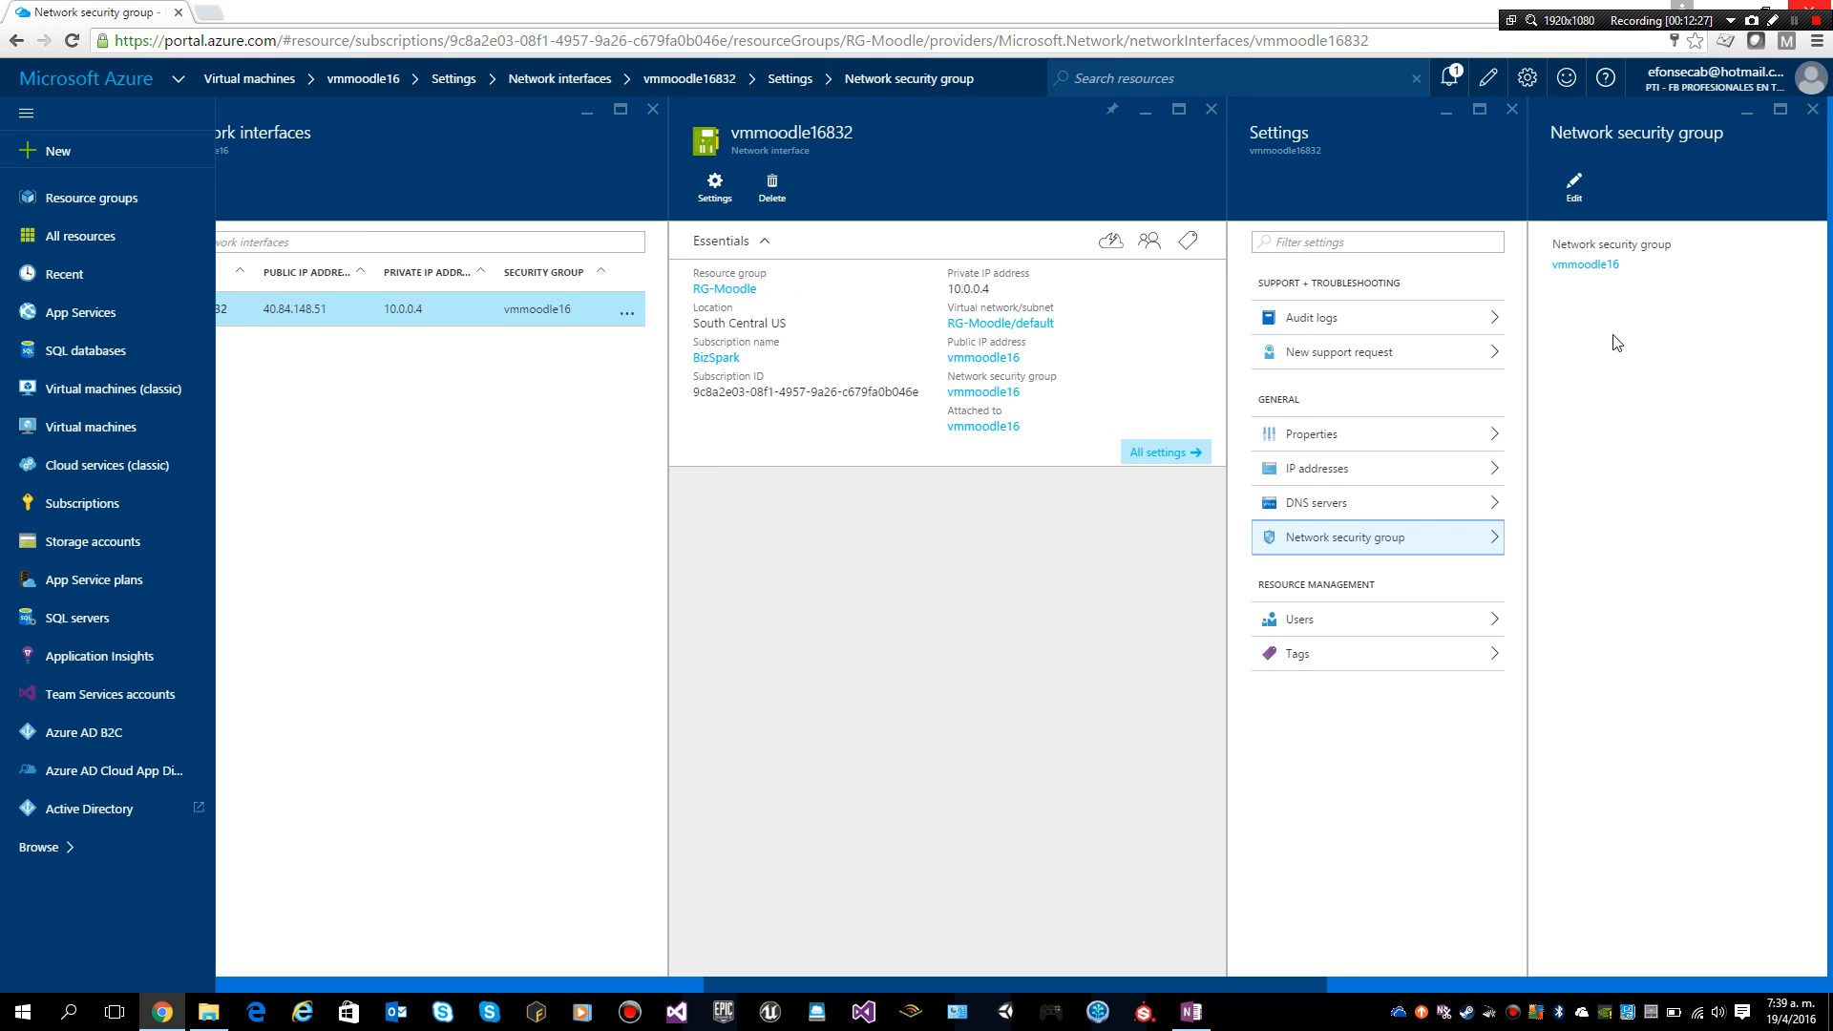
left_click(1570, 263)
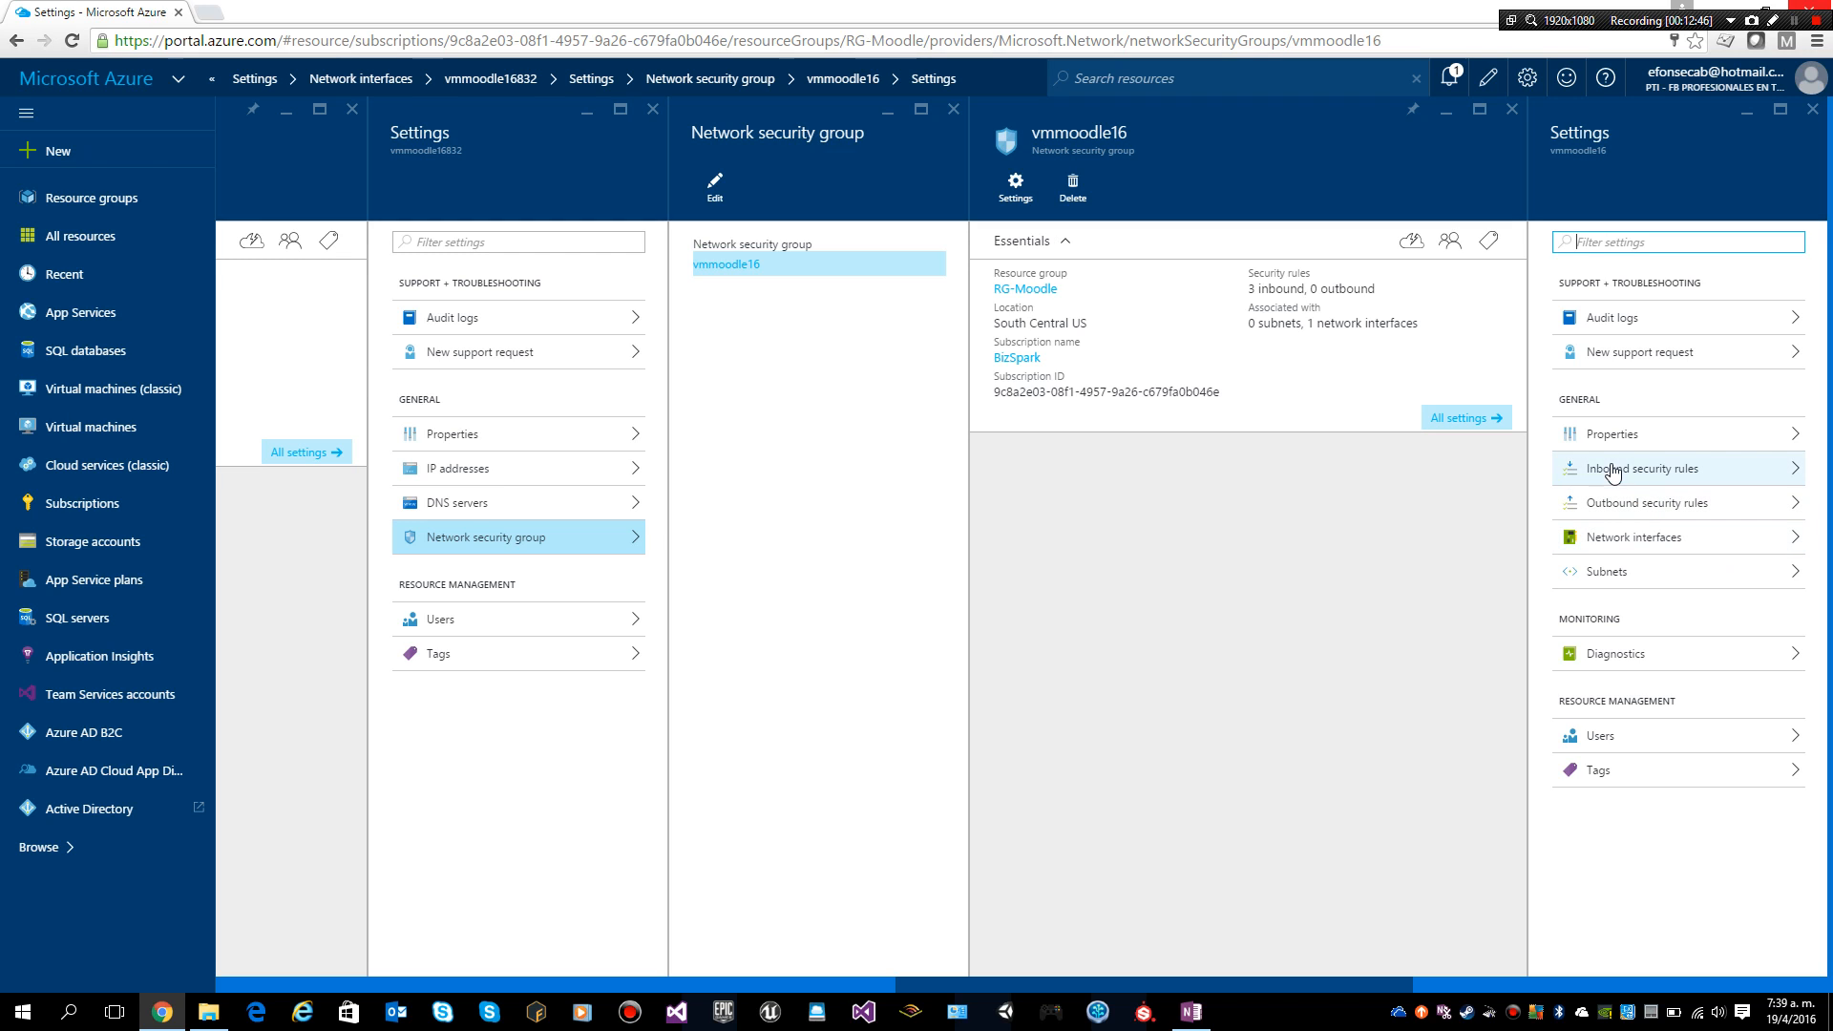
left_click(1611, 468)
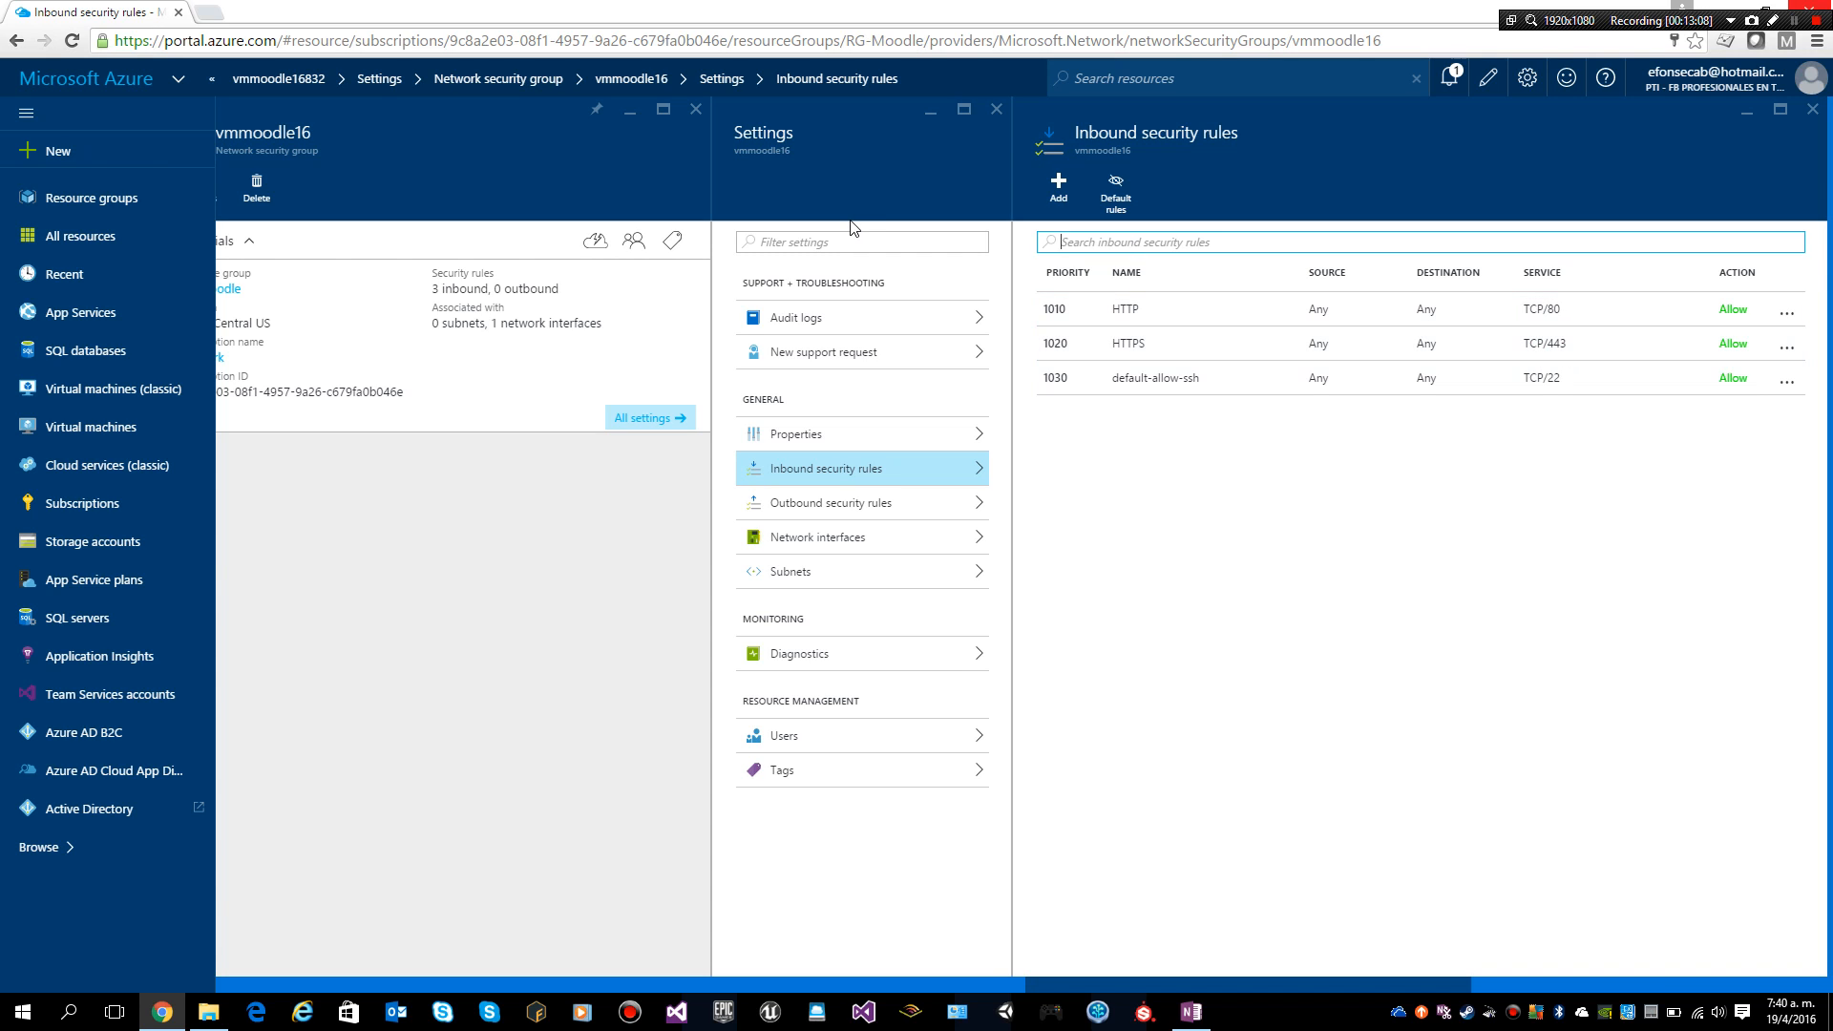
left_click(329, 86)
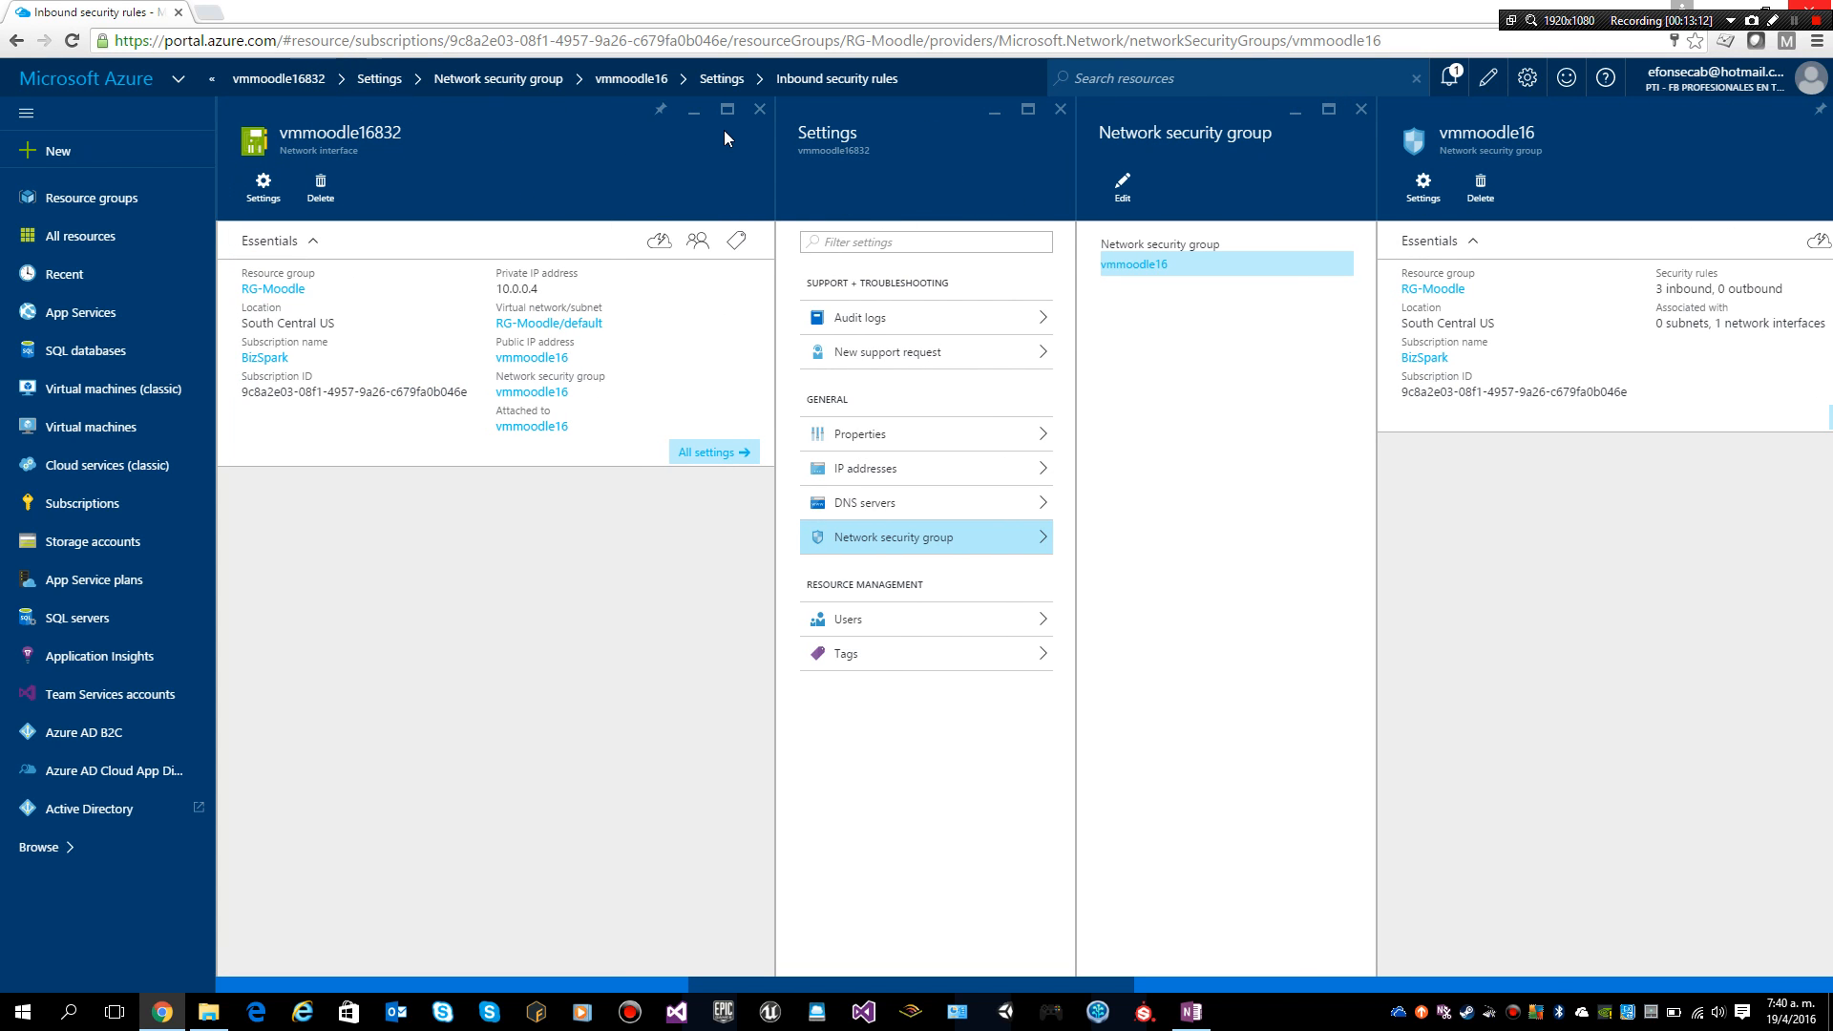
left_click(769, 113)
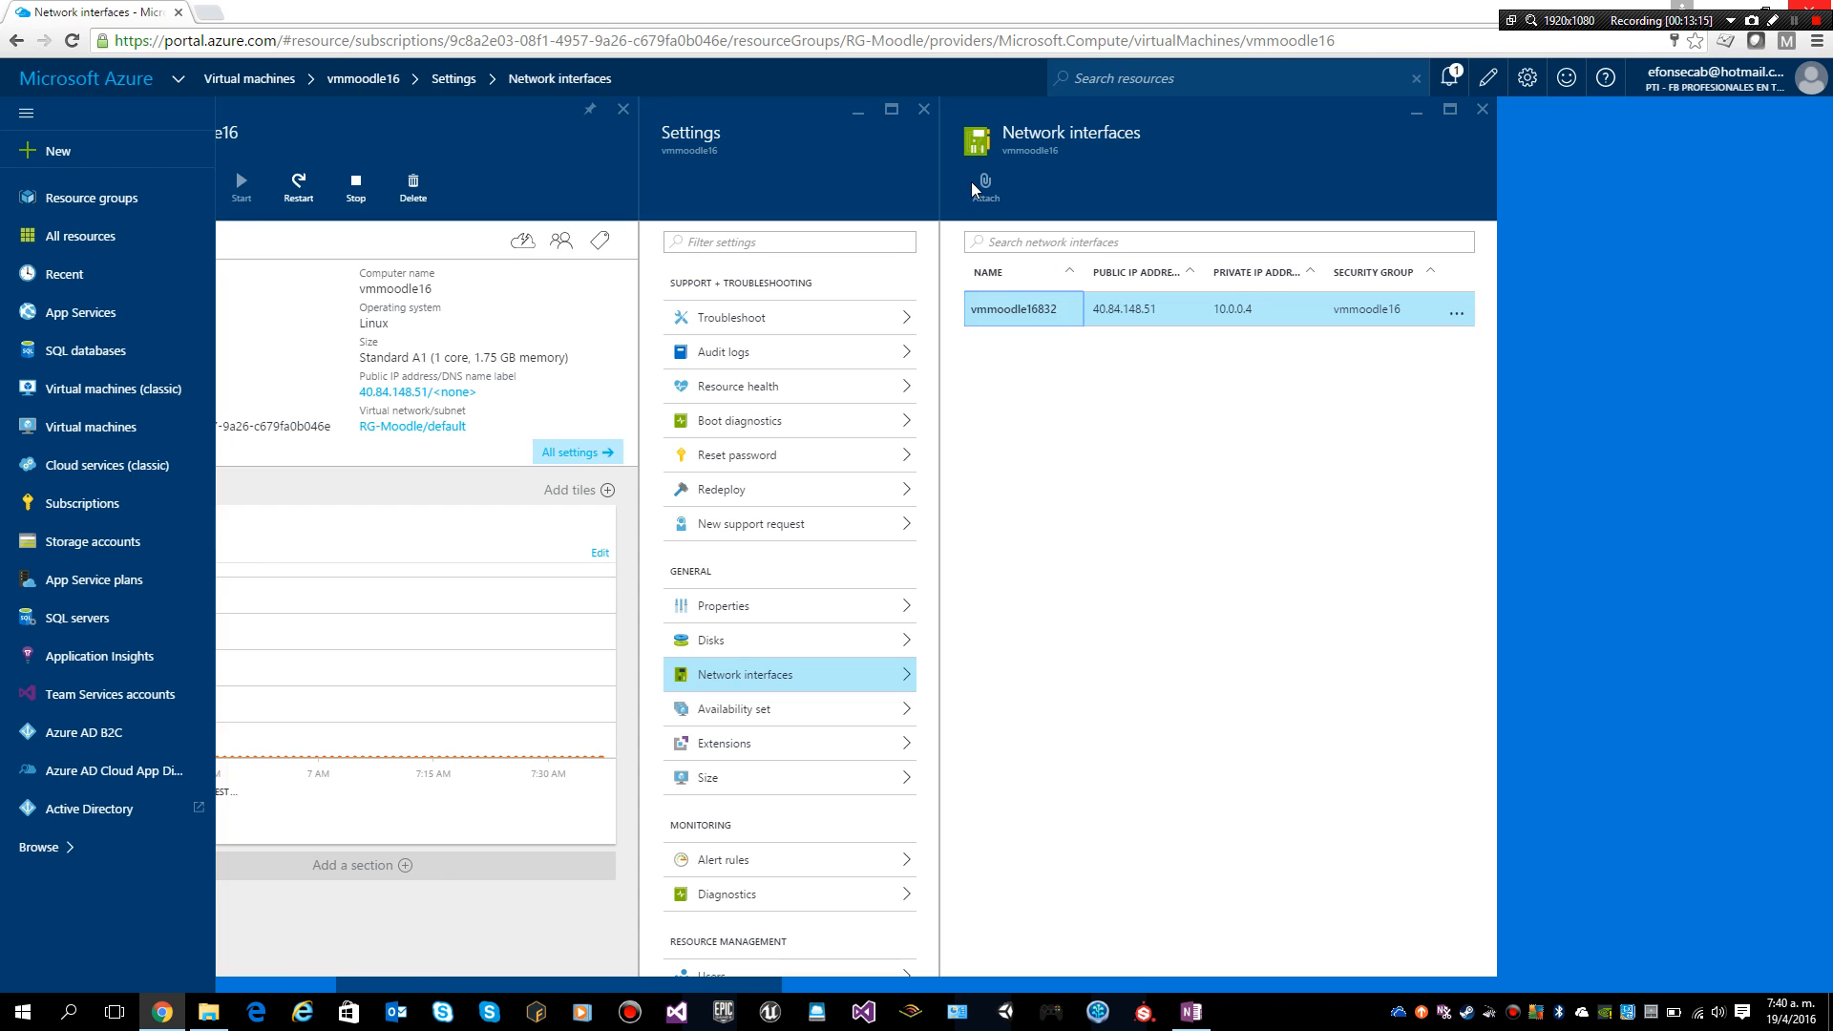
Step: Open the vmmoodle16 public IP resource and copy the address 40.84.148.51
left_click(925, 111)
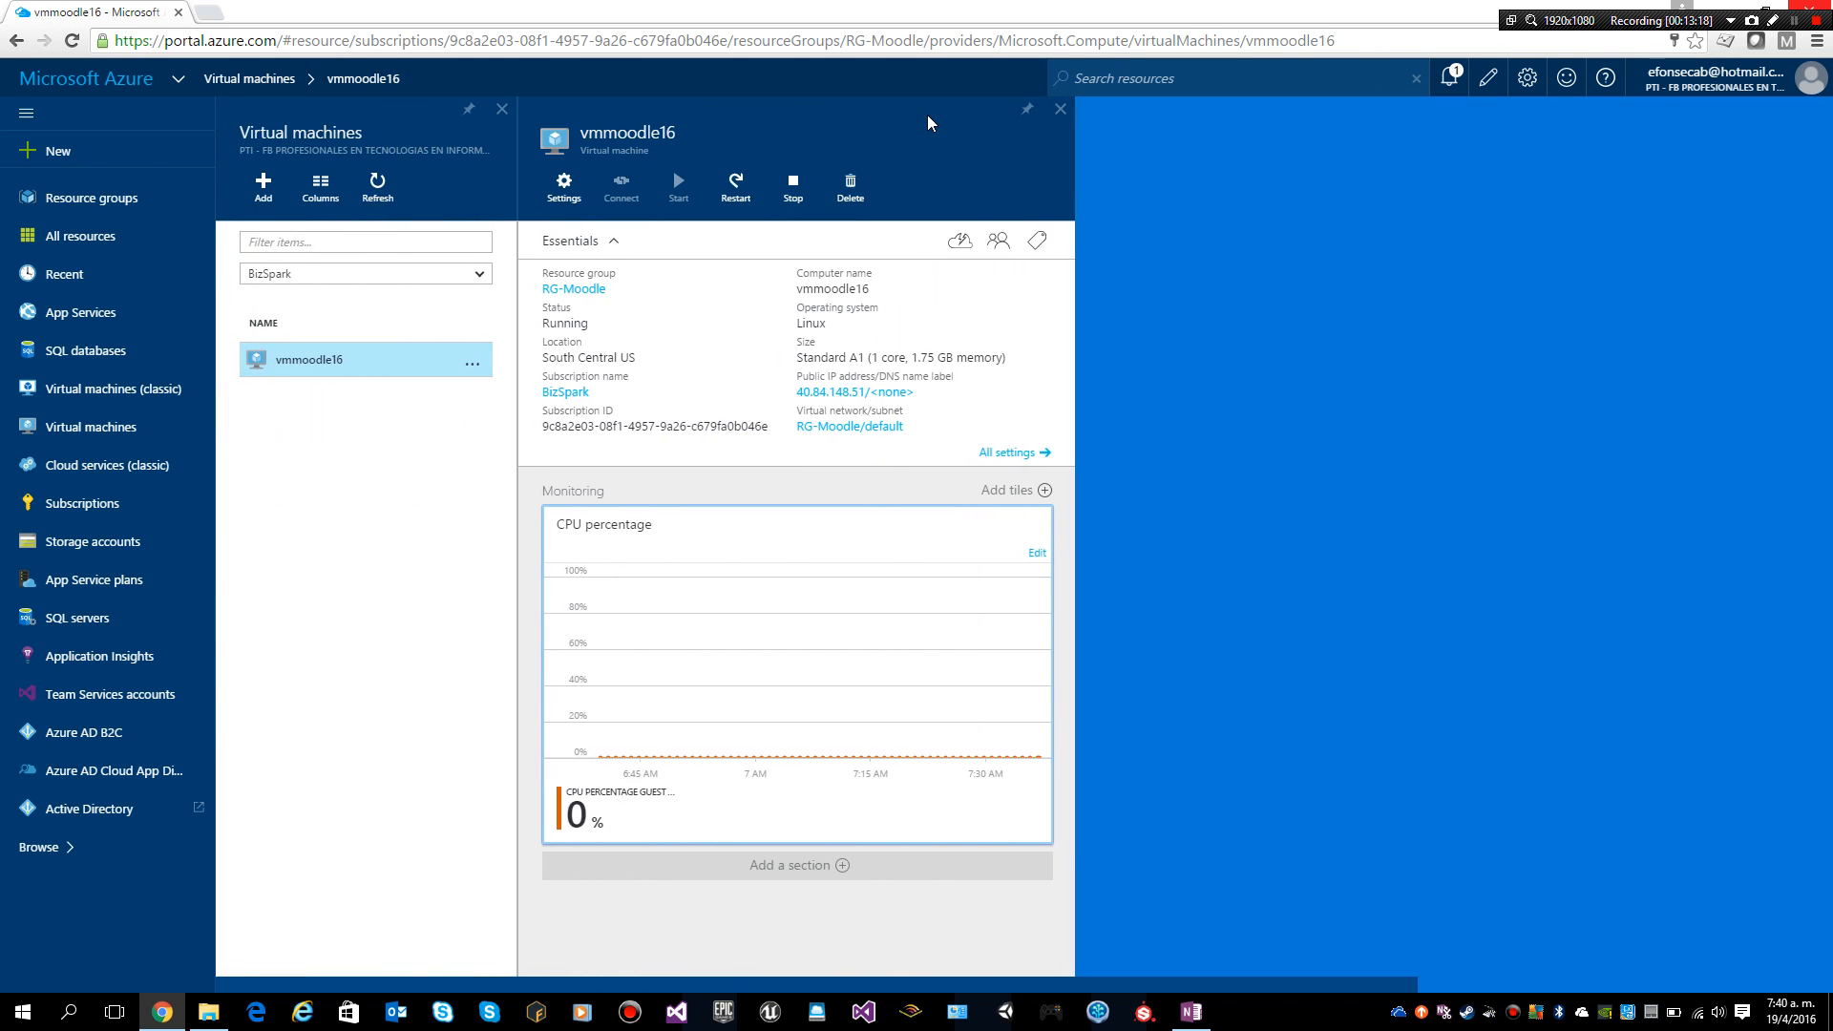
left_click(806, 400)
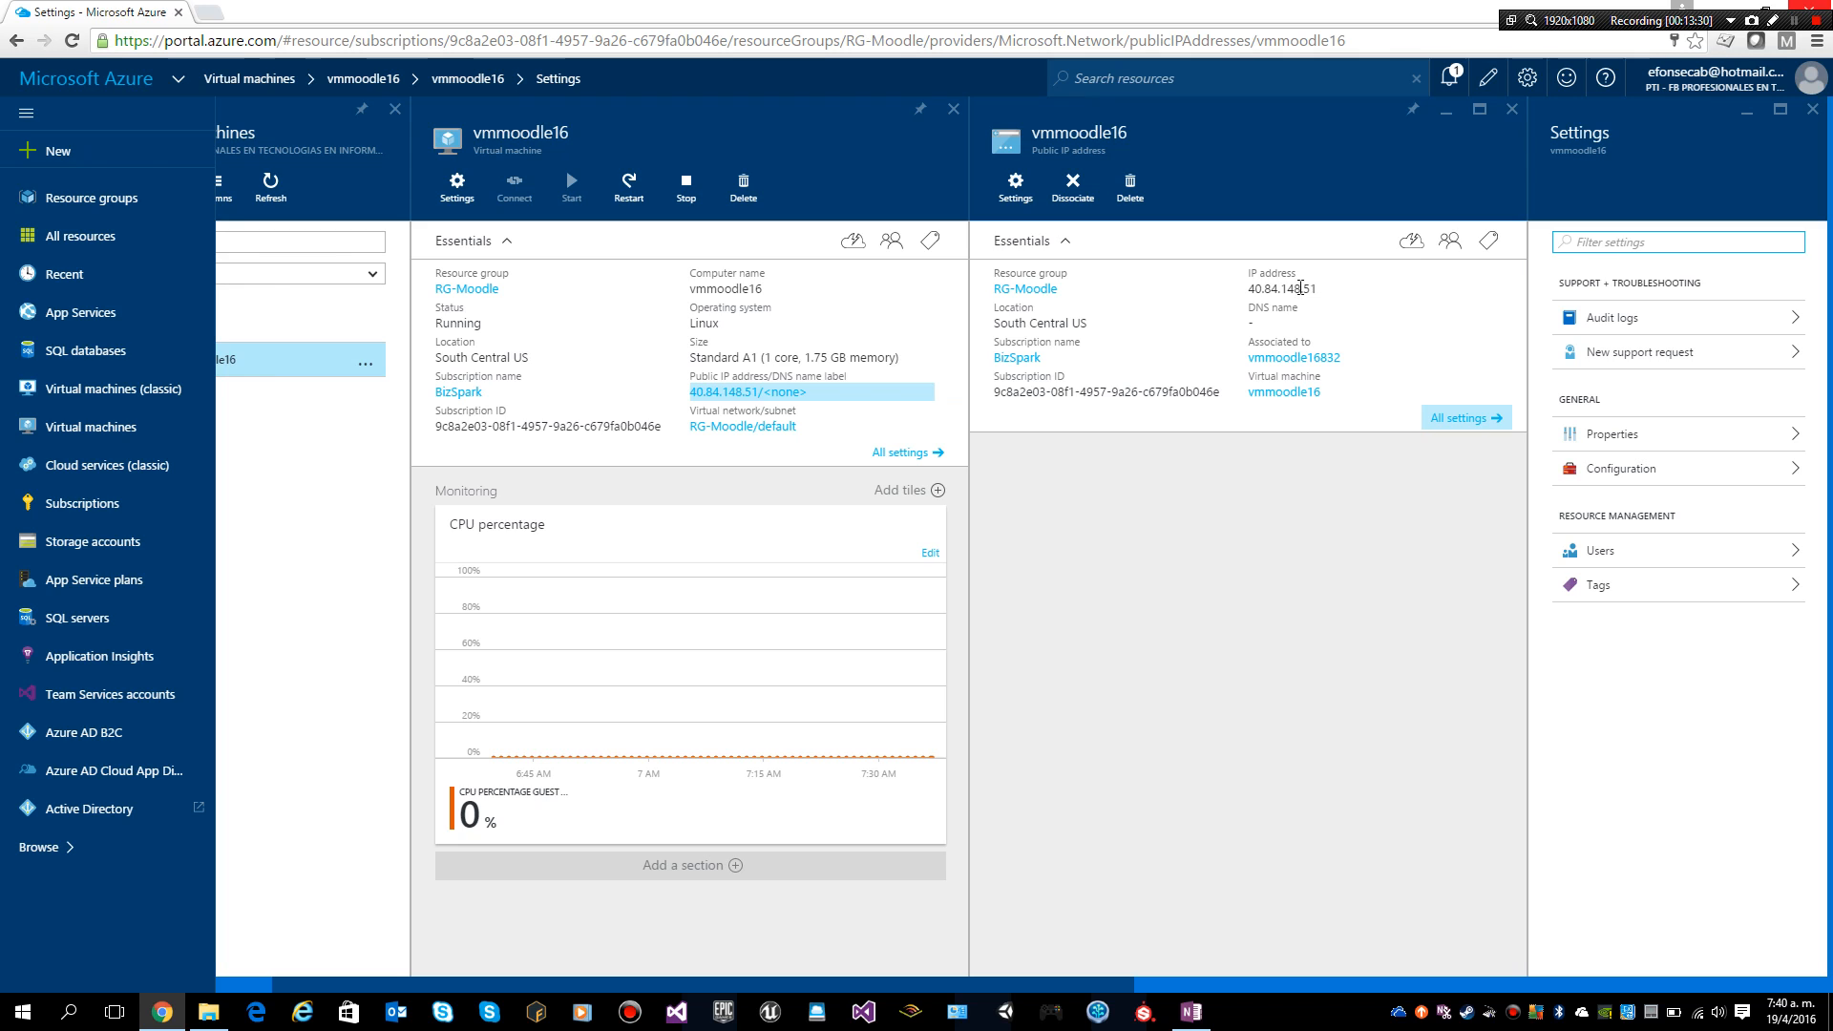
double_click(1299, 288)
key("ctrl+c")
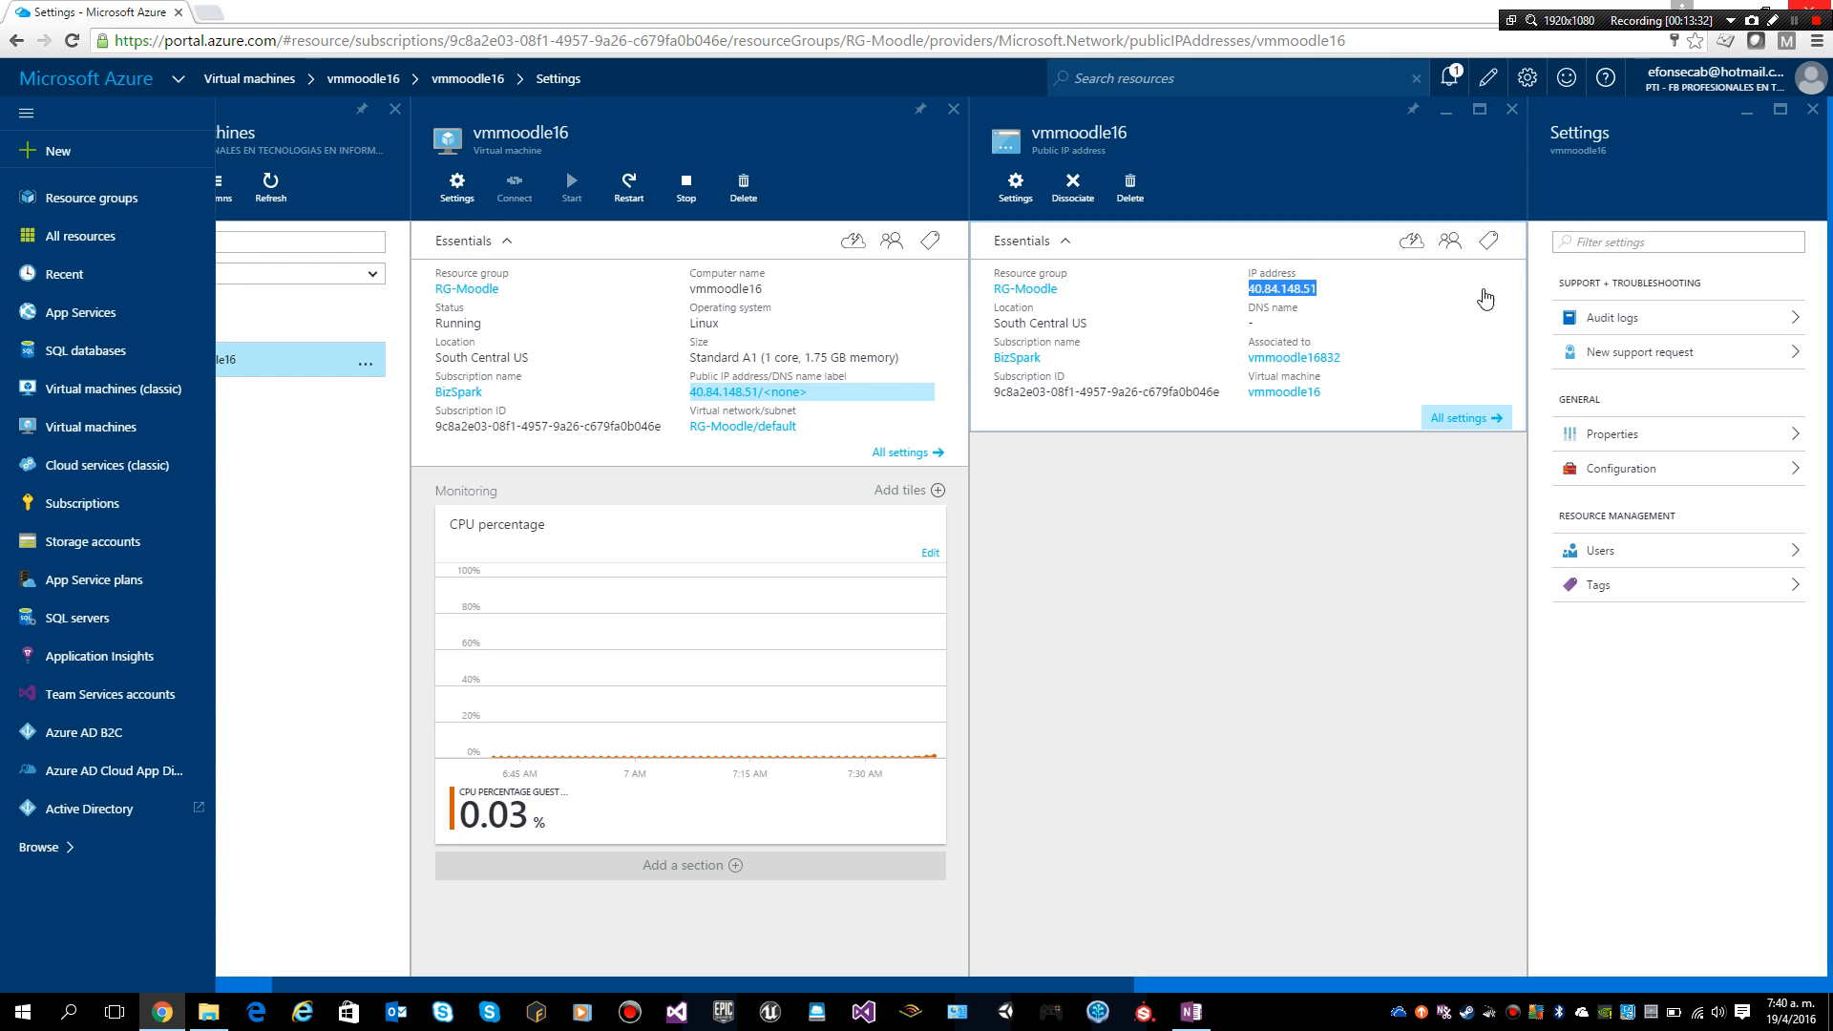
left_click(1481, 289)
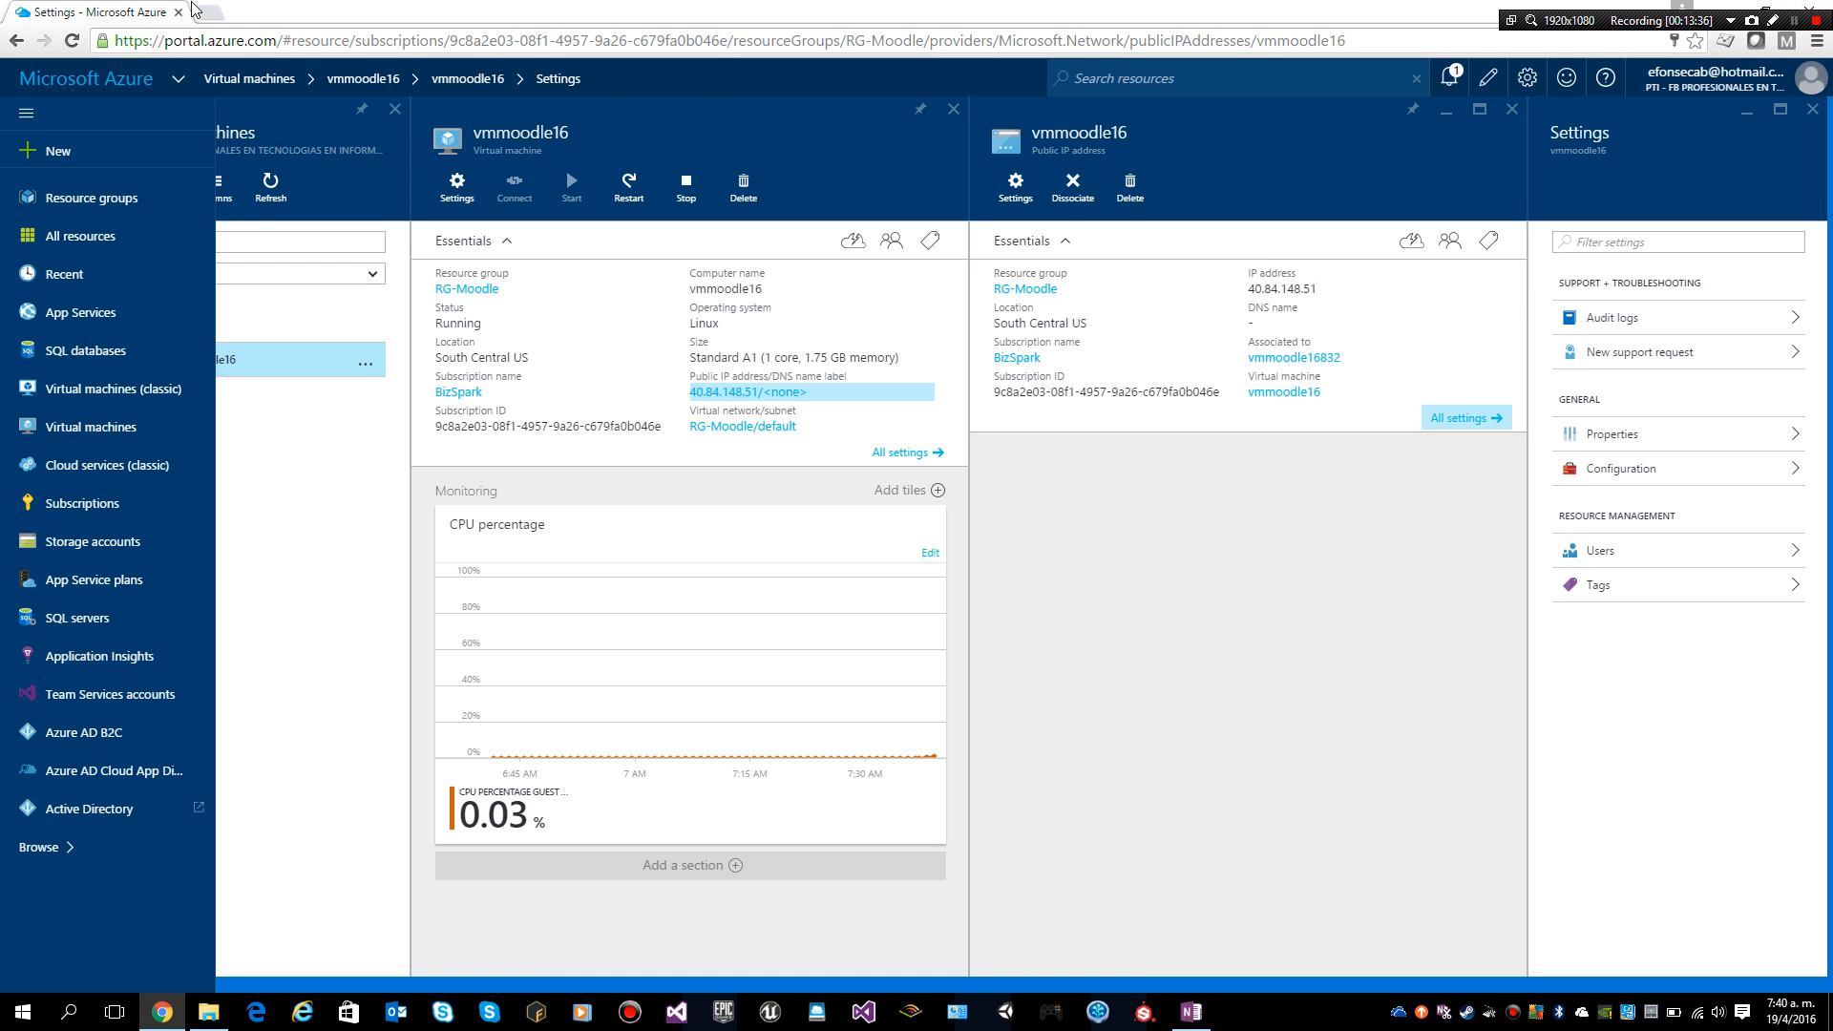
Step: Load 40.84.148.51 in a new Chrome tab and go to the Moodle login page
key("ctrl+t")
key("ctrl+v")
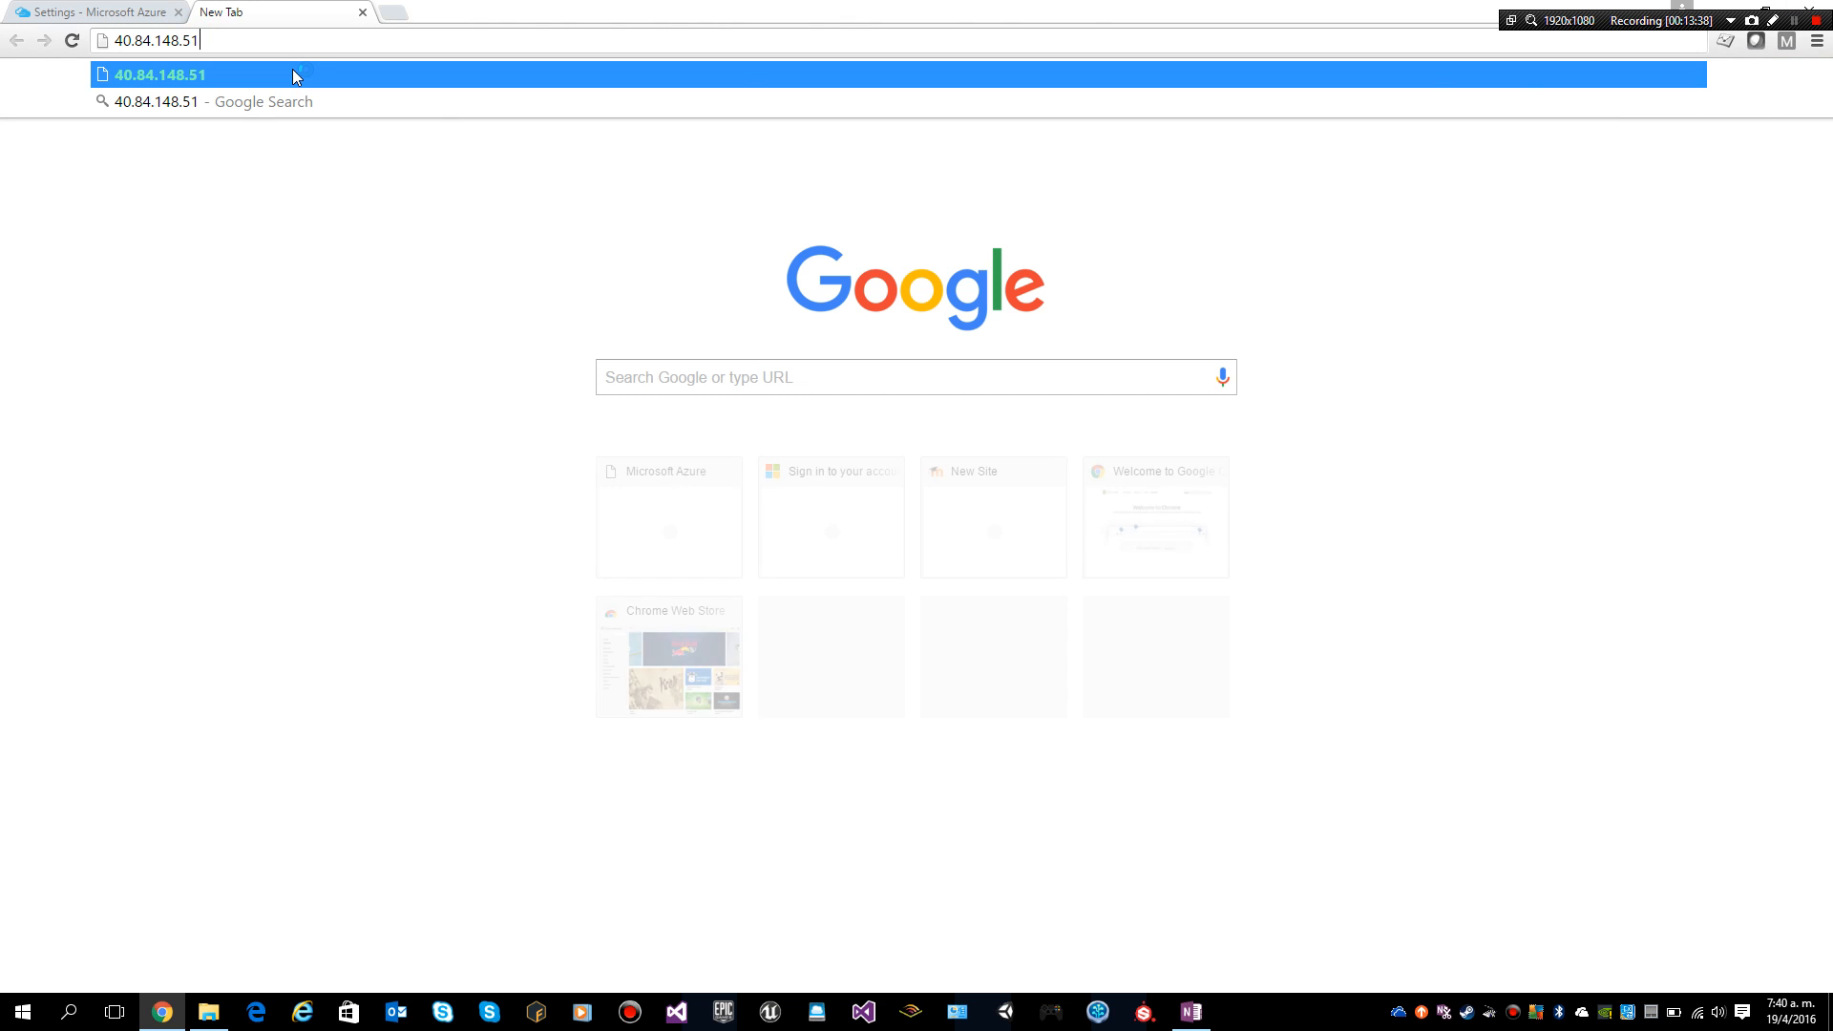
key("Return")
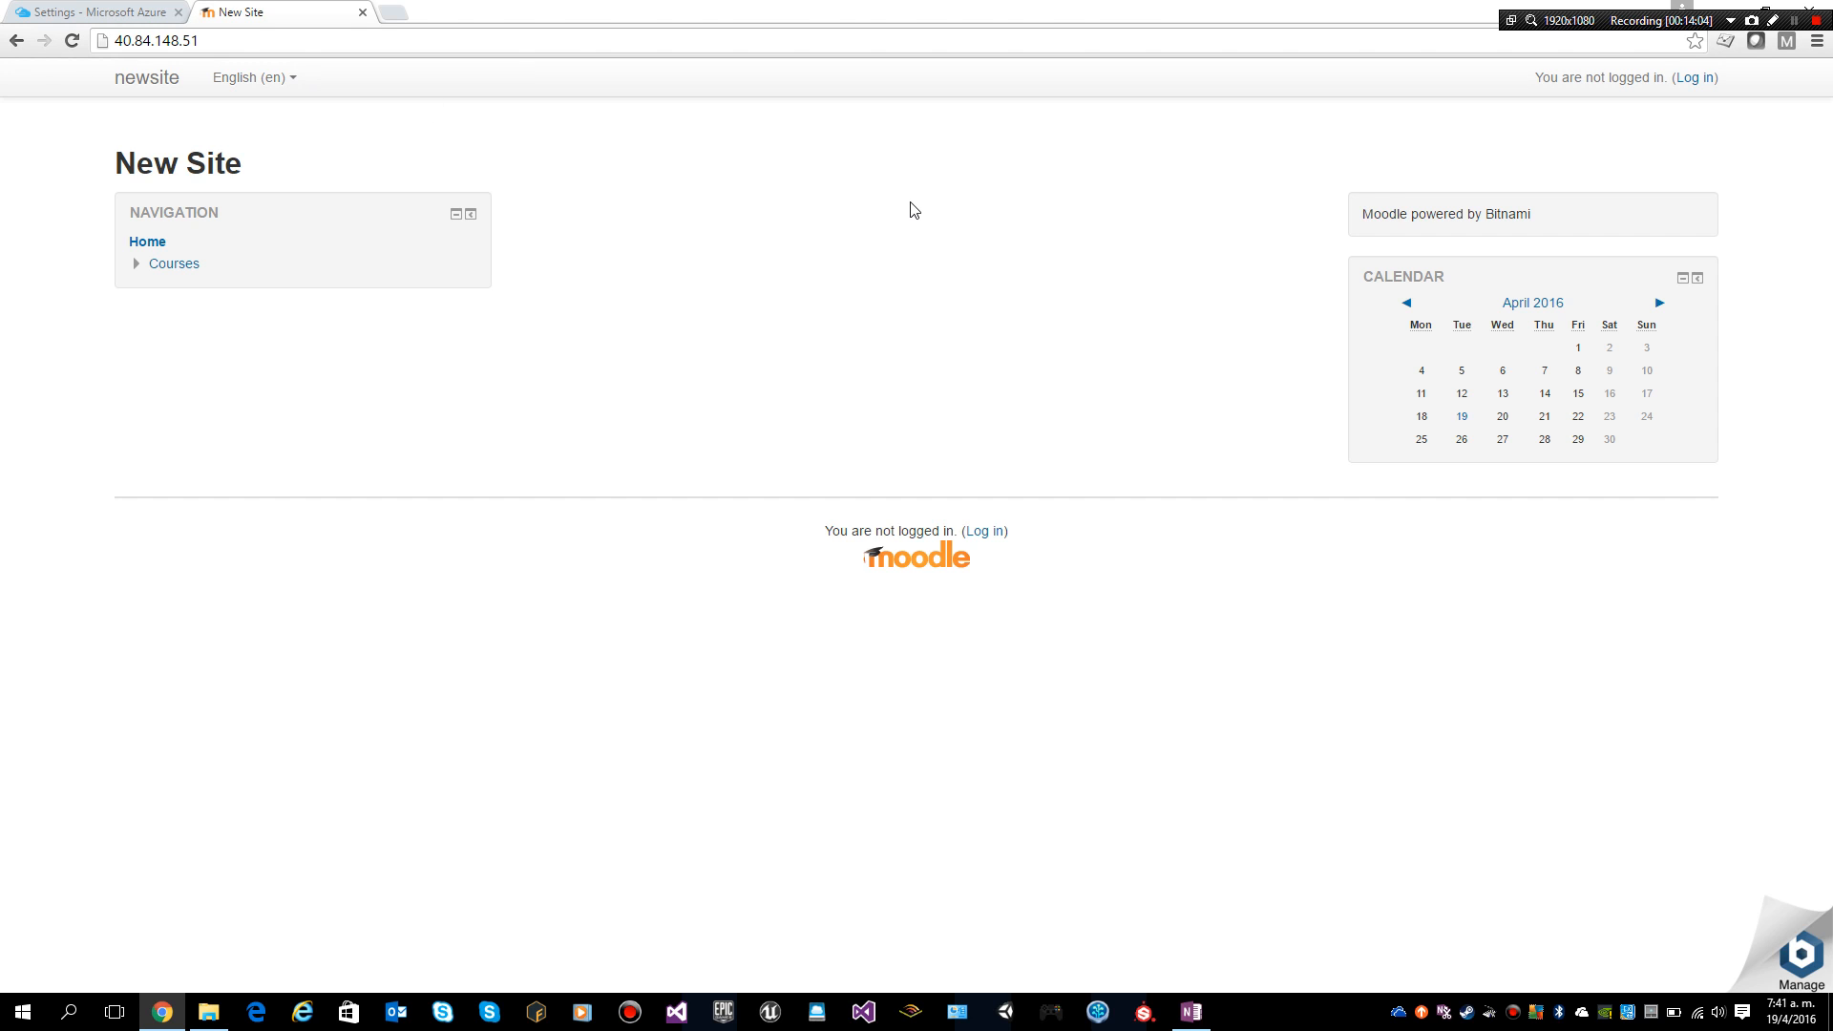
left_click(1697, 79)
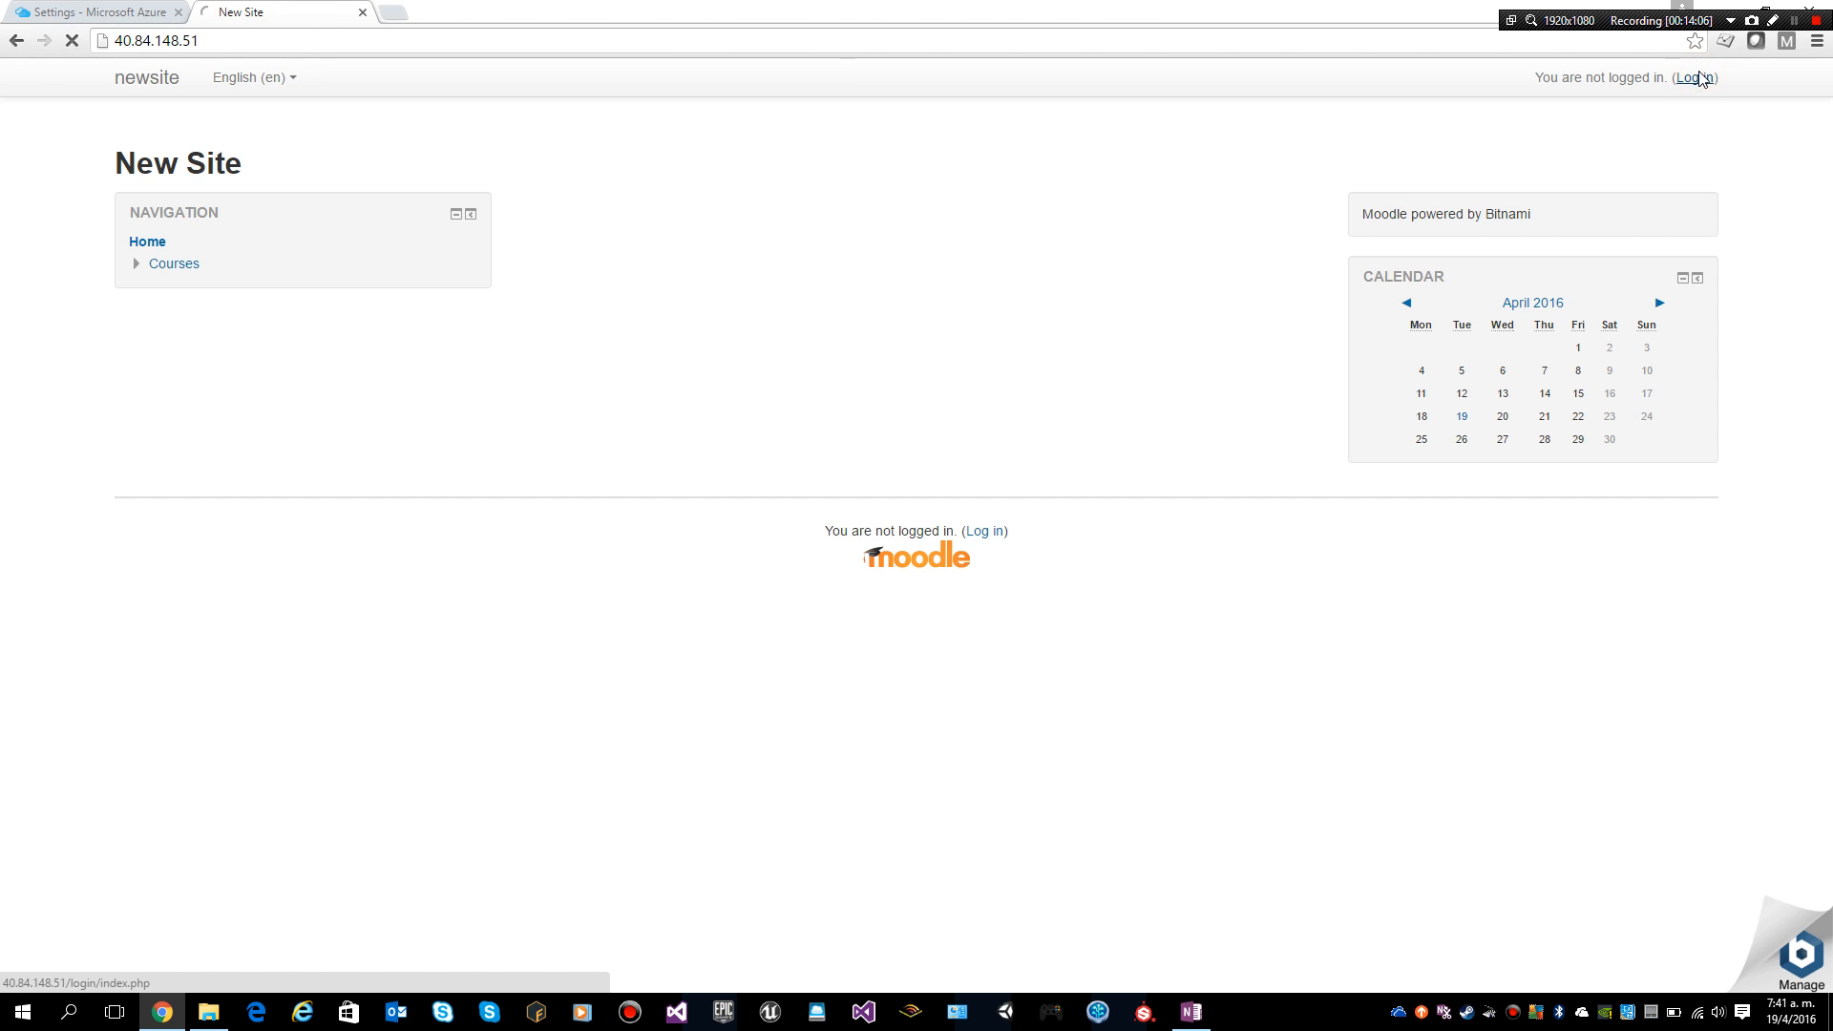
Step: Log in to Moodle with the admin username and password, decline saving it, then log out
left_click(941, 360)
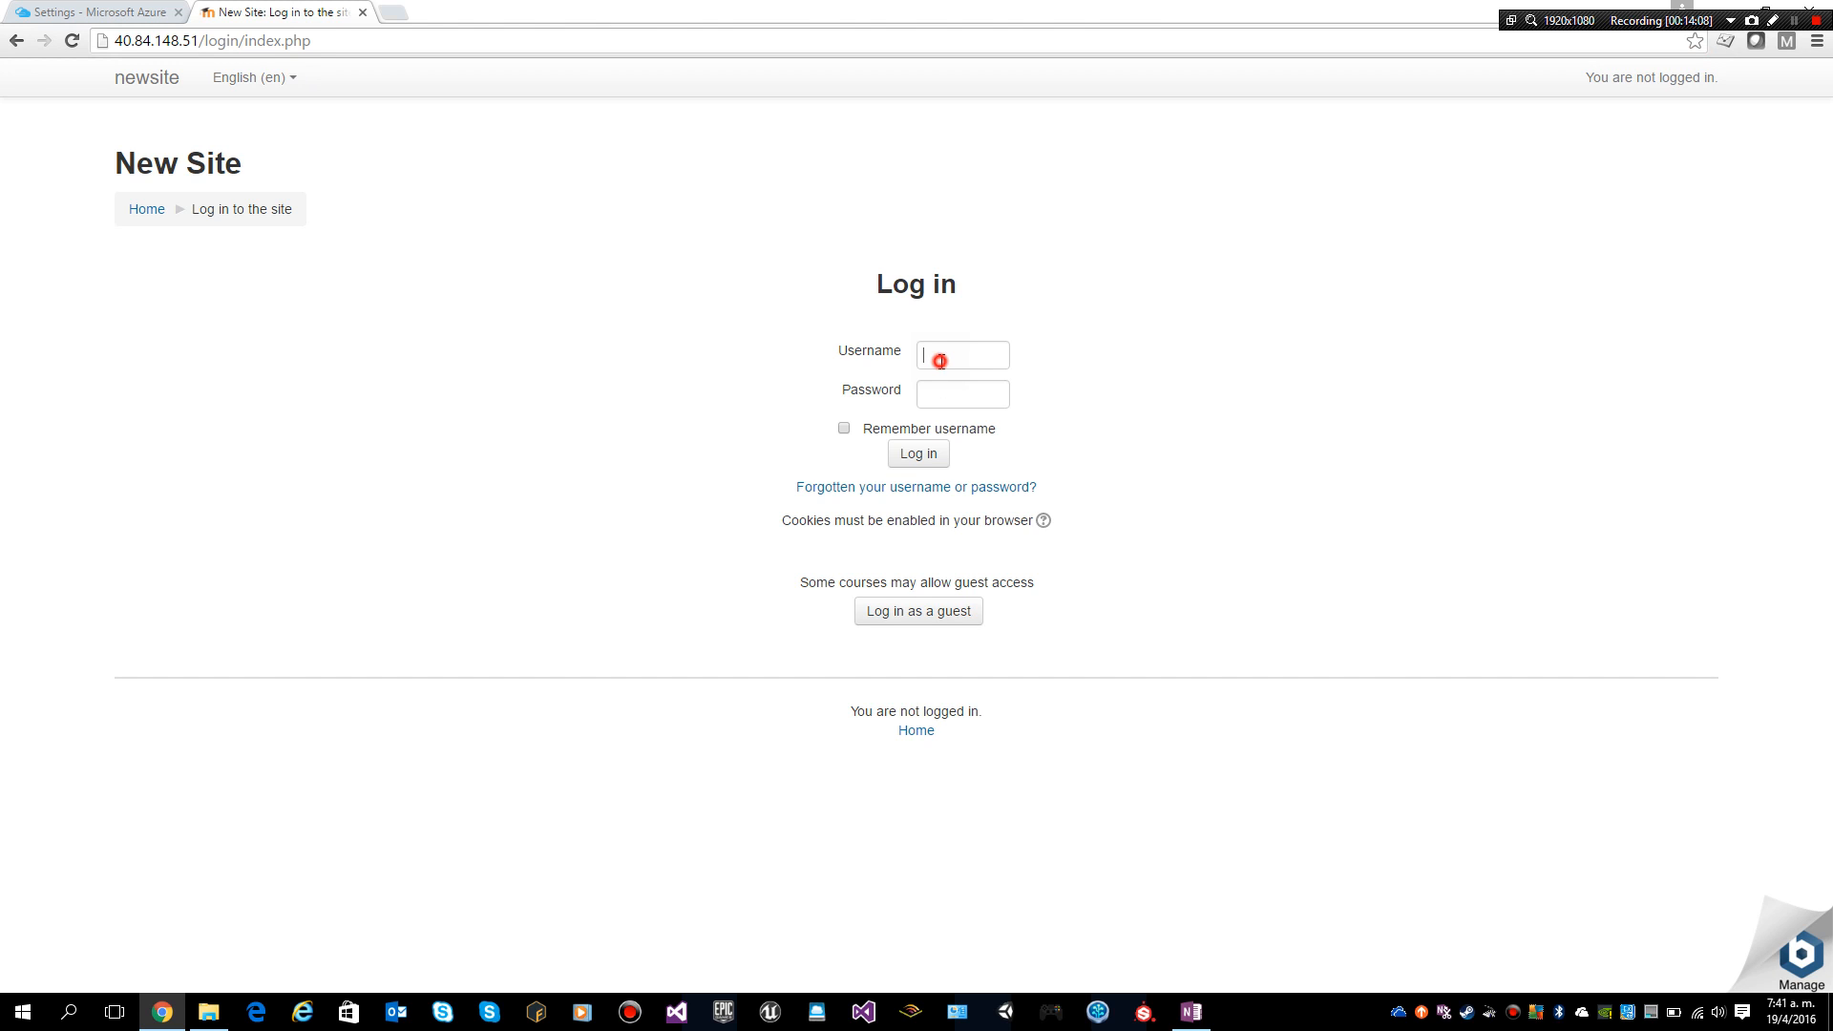
type("user")
key("Tab")
type("•••••••")
left_click(922, 455)
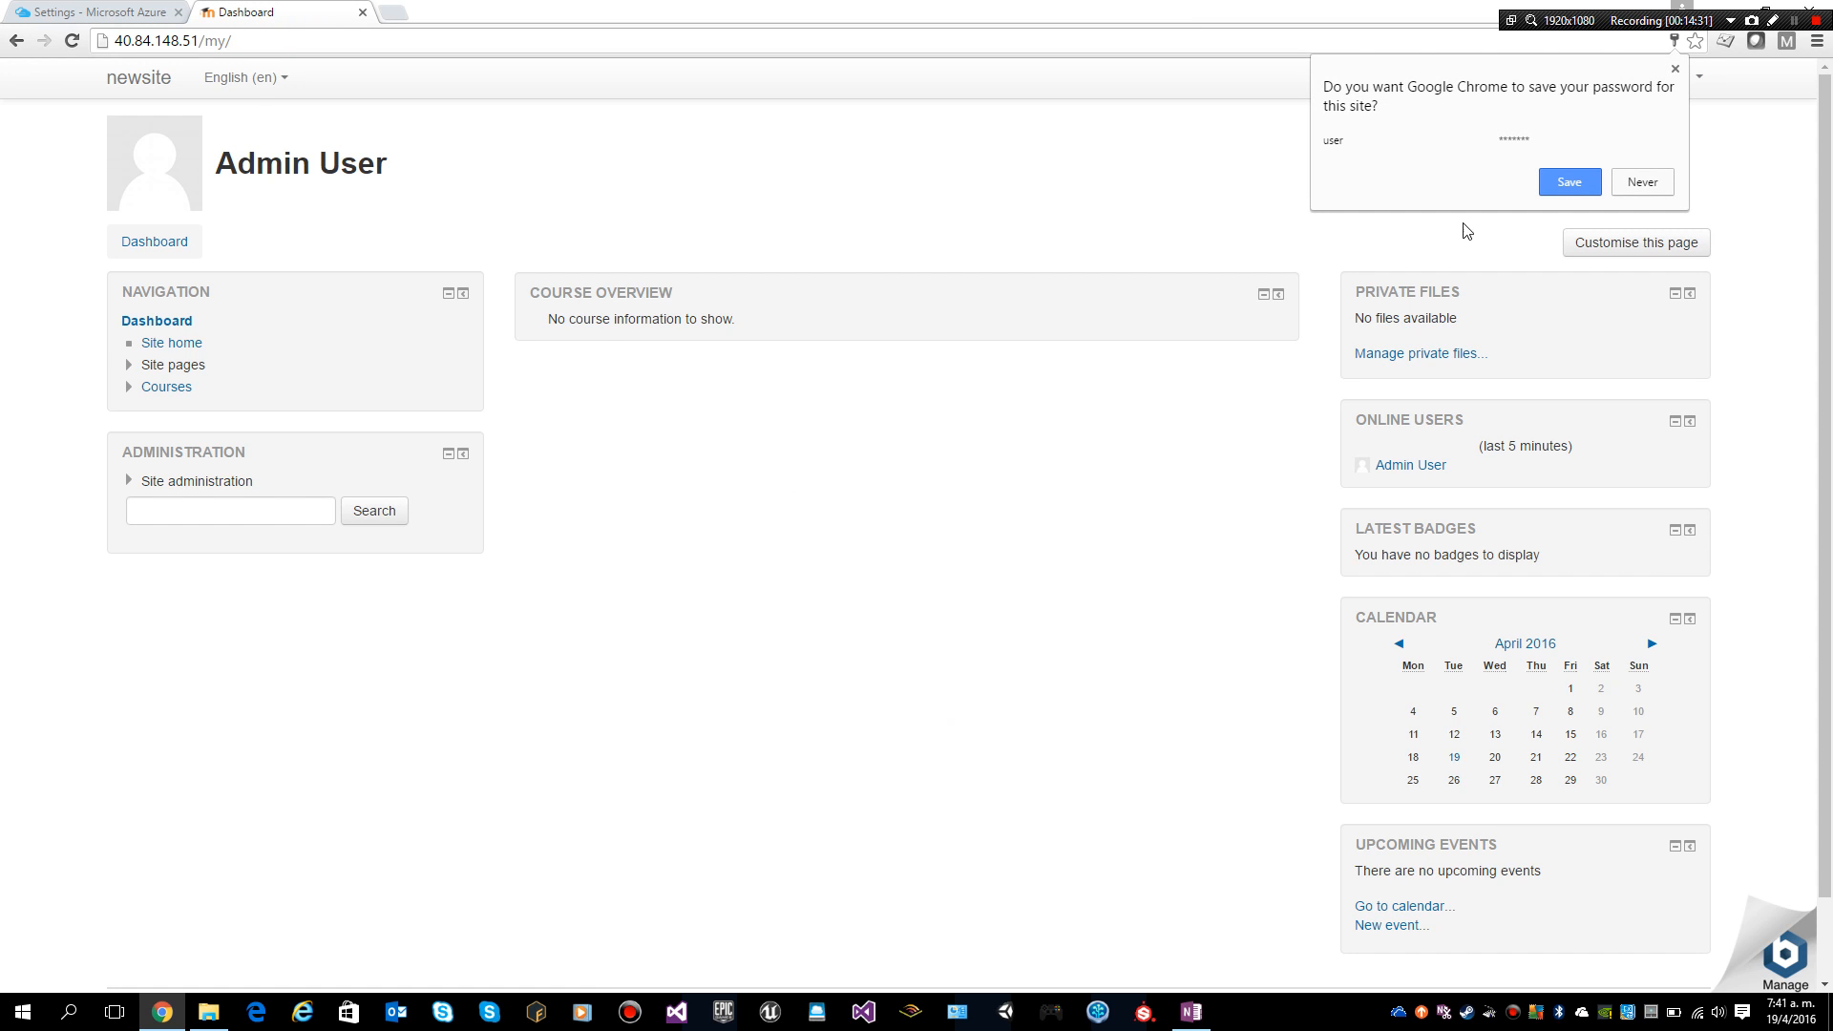
left_click(1645, 183)
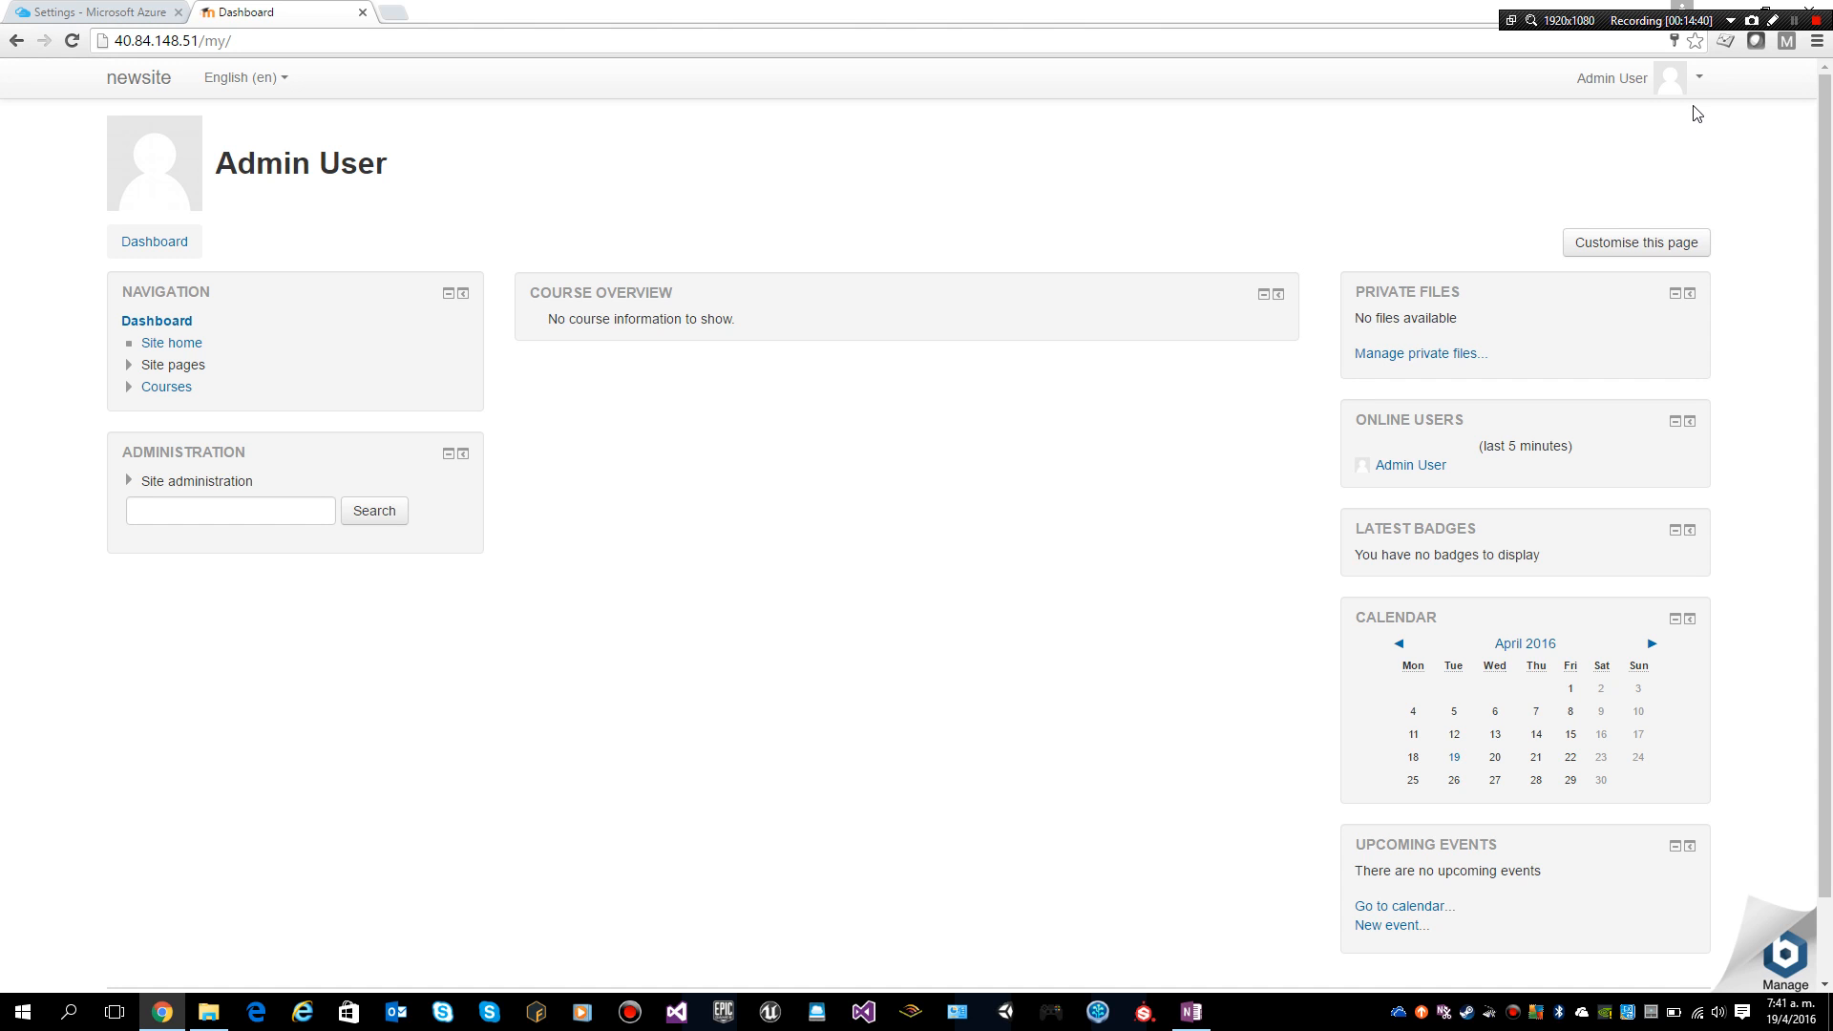
left_click(1700, 78)
left_click(1594, 310)
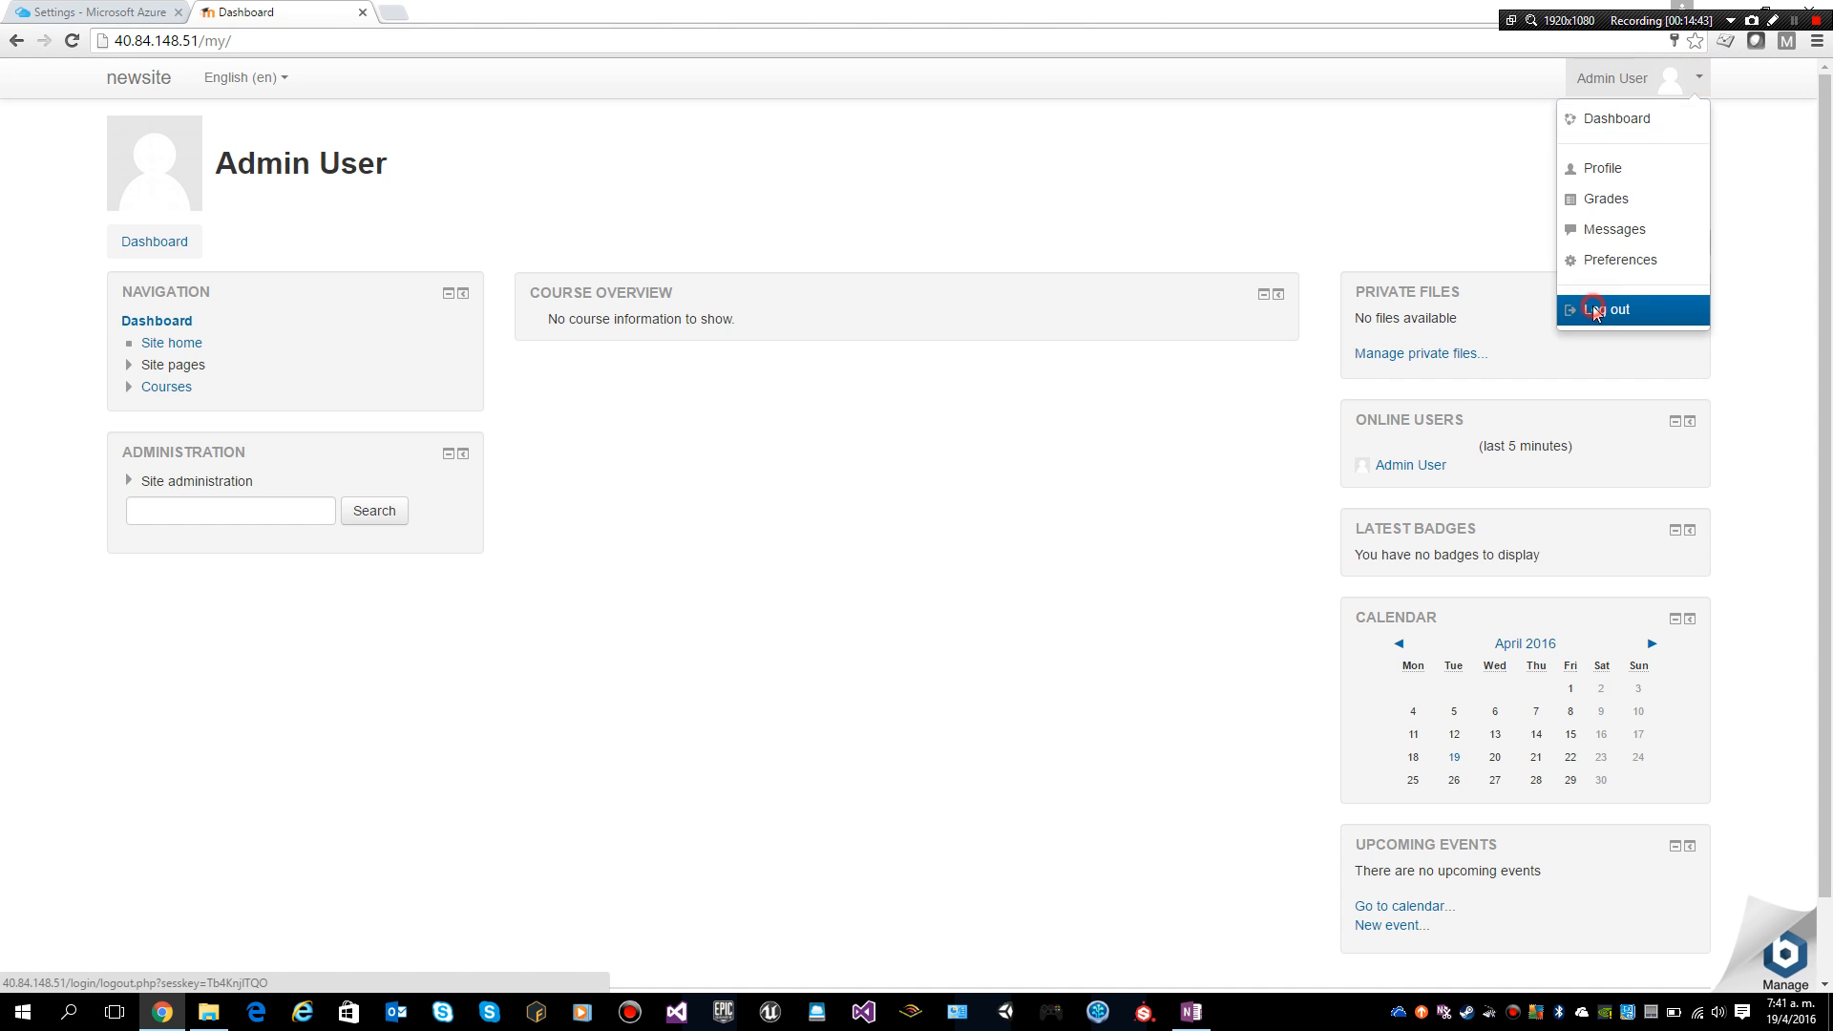